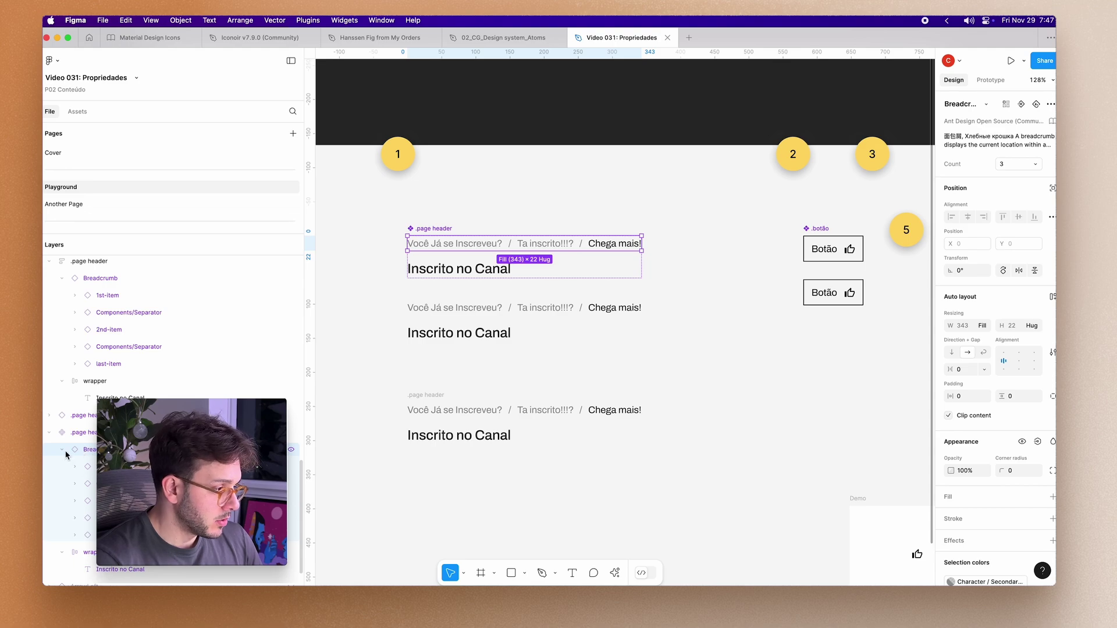
Create a boolean property named "Tem Breadcrumb?" with value True for the visibility of the Breadcrumb layer in the .page header main component.
{"action": "left_click", "coordinate": [63, 449]}
{"action": "left_click", "coordinate": [61, 468]}
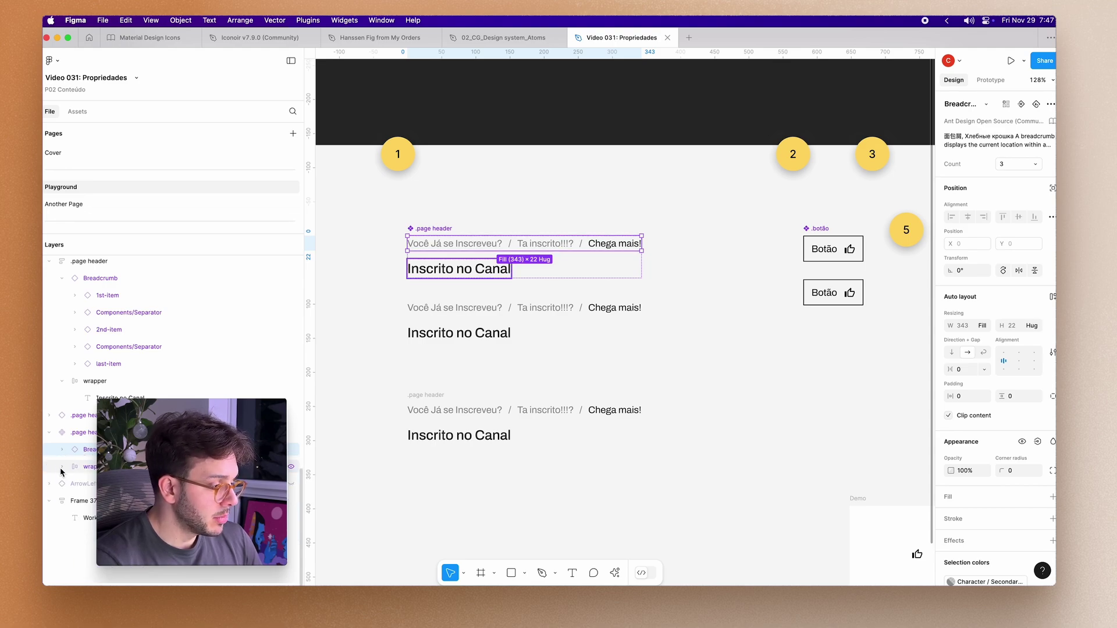
{"action": "left_click", "coordinate": [91, 467]}
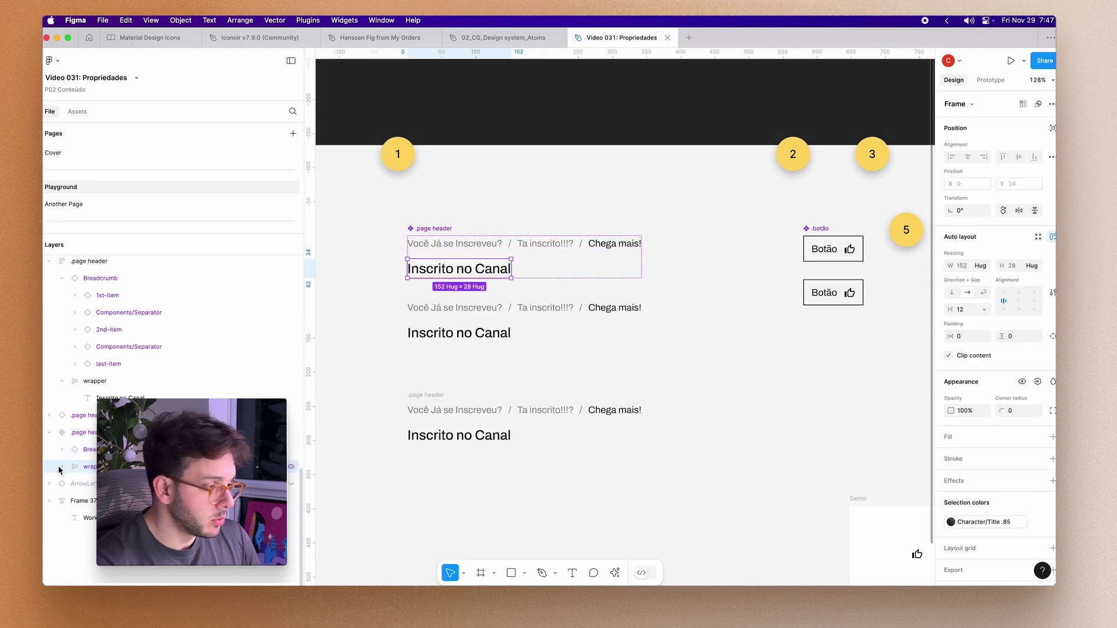
{"action": "left_click", "coordinate": [90, 451]}
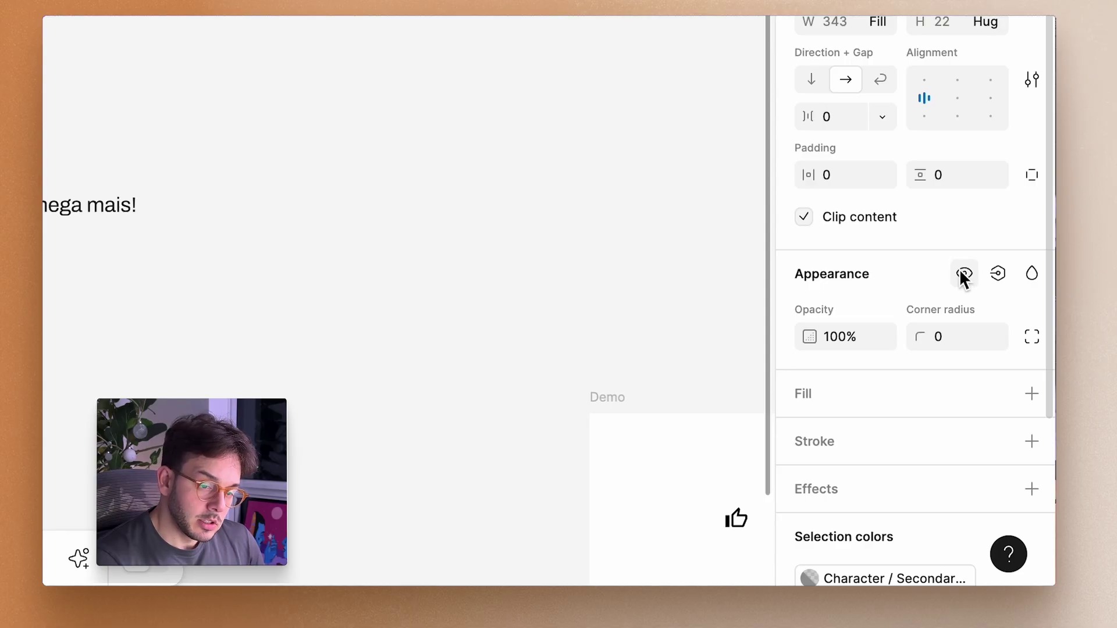
{"action": "left_click", "coordinate": [998, 274]}
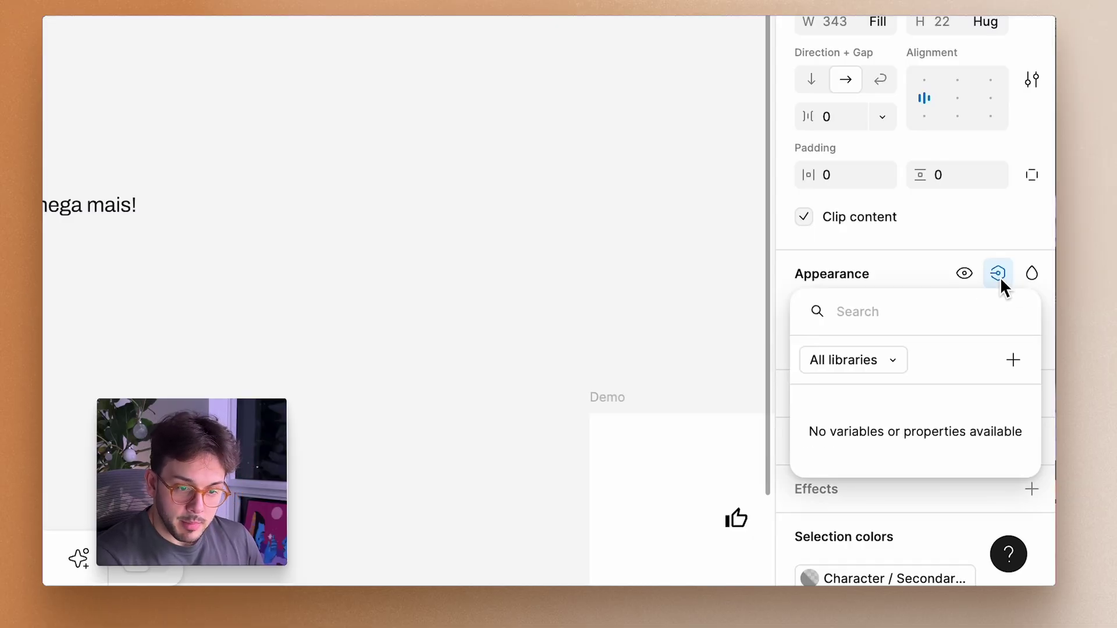
{"action": "left_click", "coordinate": [1023, 361]}
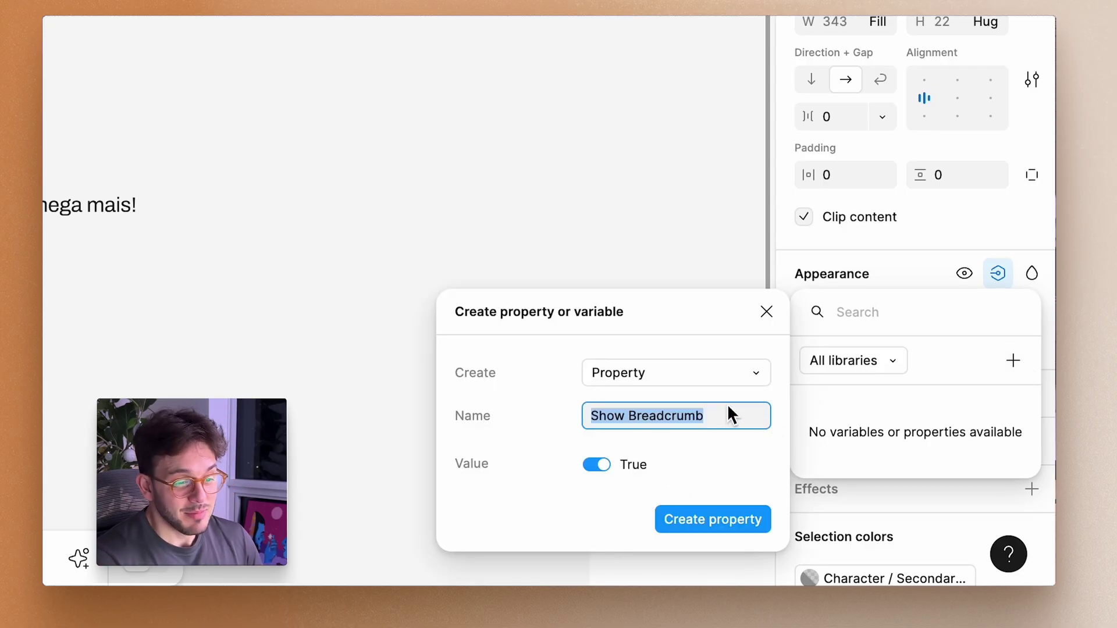
{"action": "type", "text": "H"}
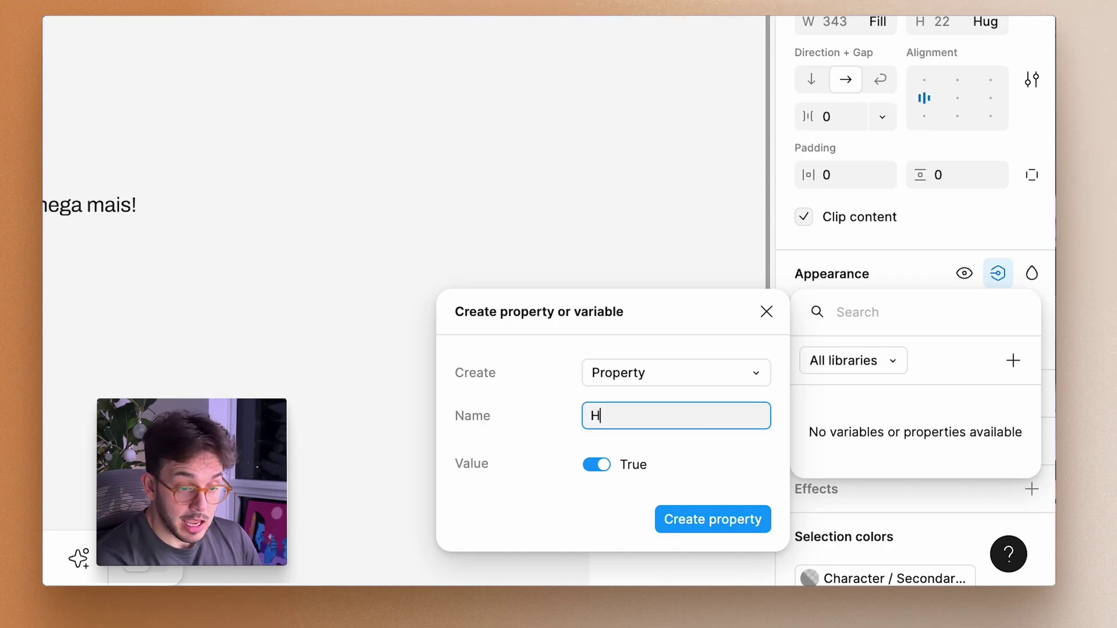
{"action": "key", "text": "BackSpace"}
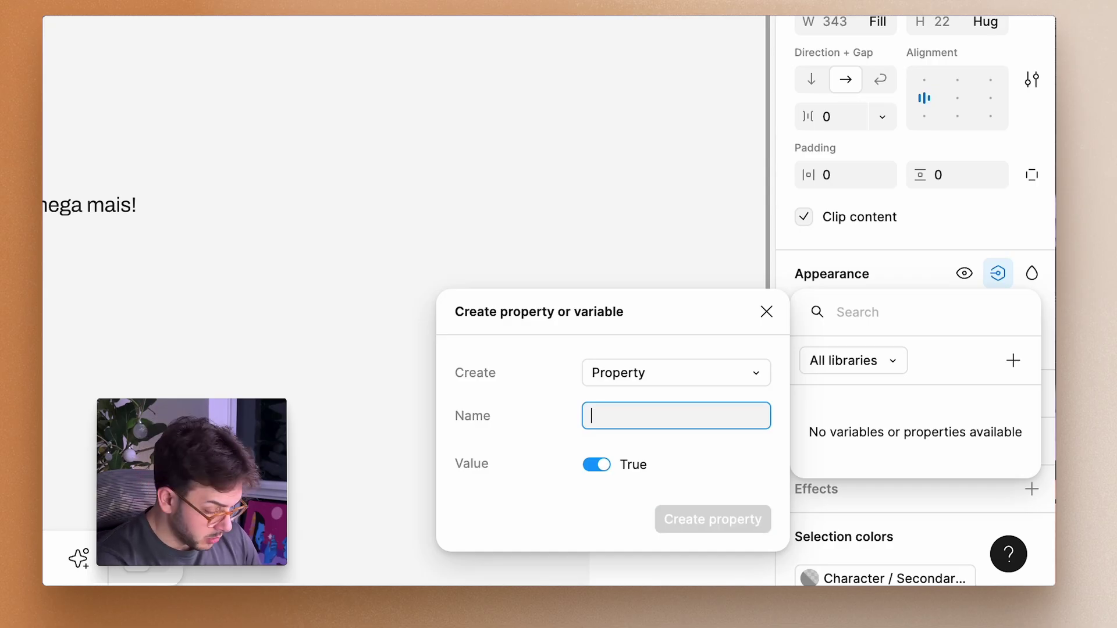
{"action": "type", "text": "Tem B"}
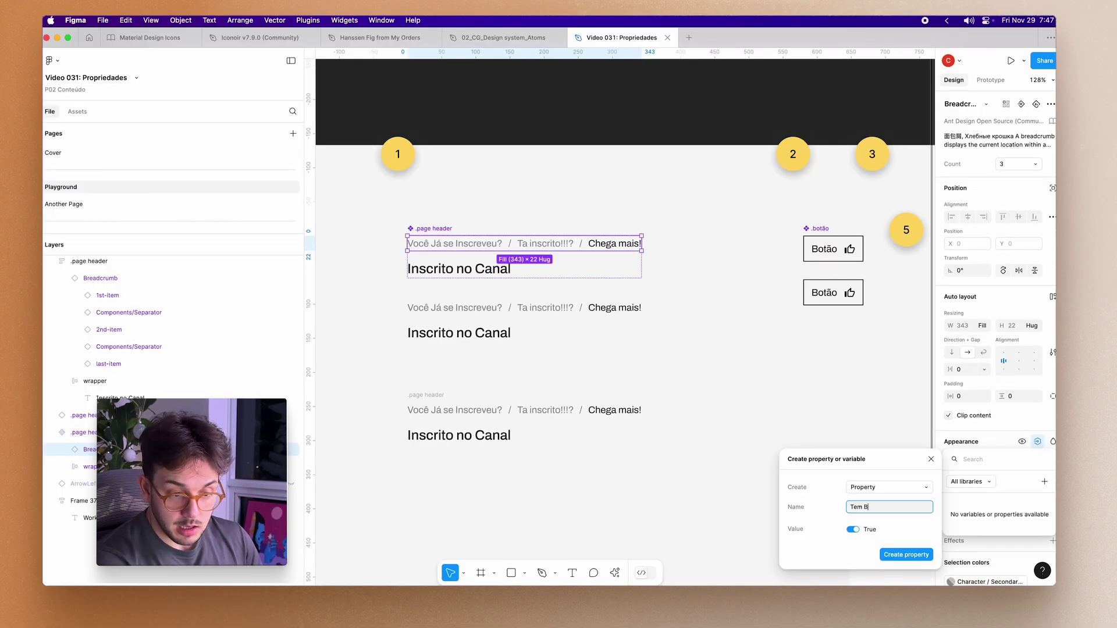
{"action": "type", "text": "readcrumb?"}
{"action": "key", "text": "Return"}
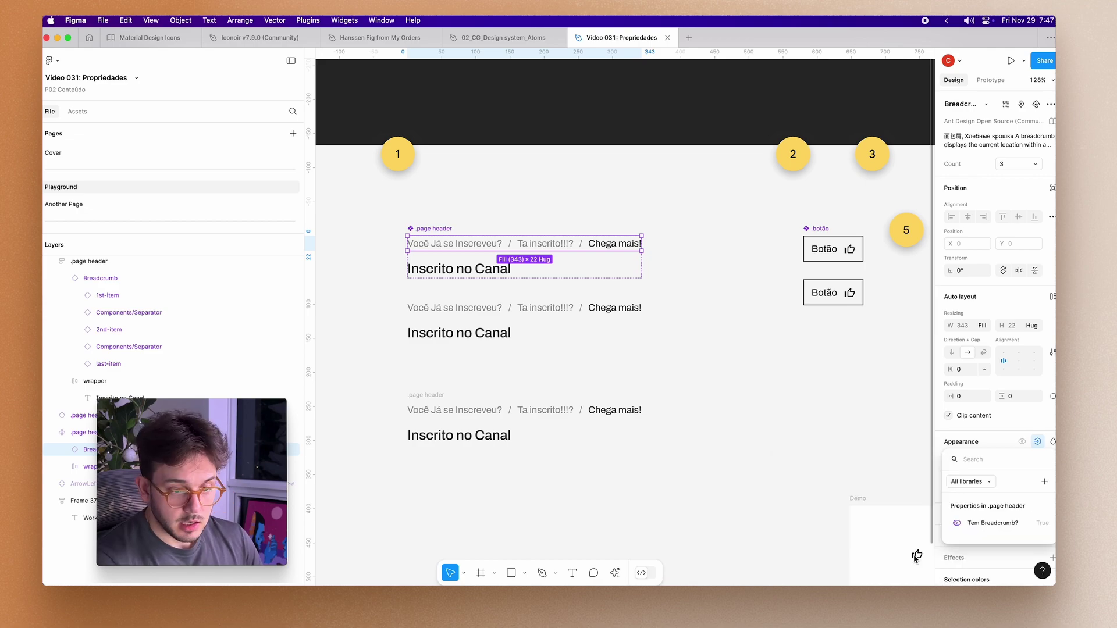
Switch "Tem Breadcrumb?" off and back on in the page header instance directly below the main component, then deselect it.
{"action": "left_click", "coordinate": [494, 319]}
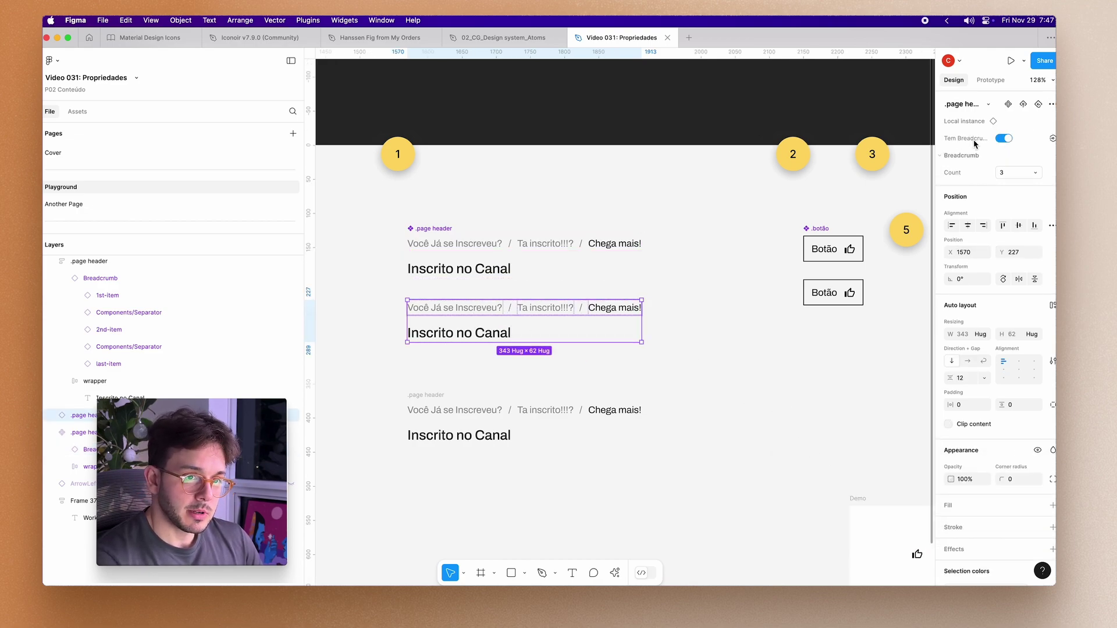
{"action": "left_click", "coordinate": [1003, 139]}
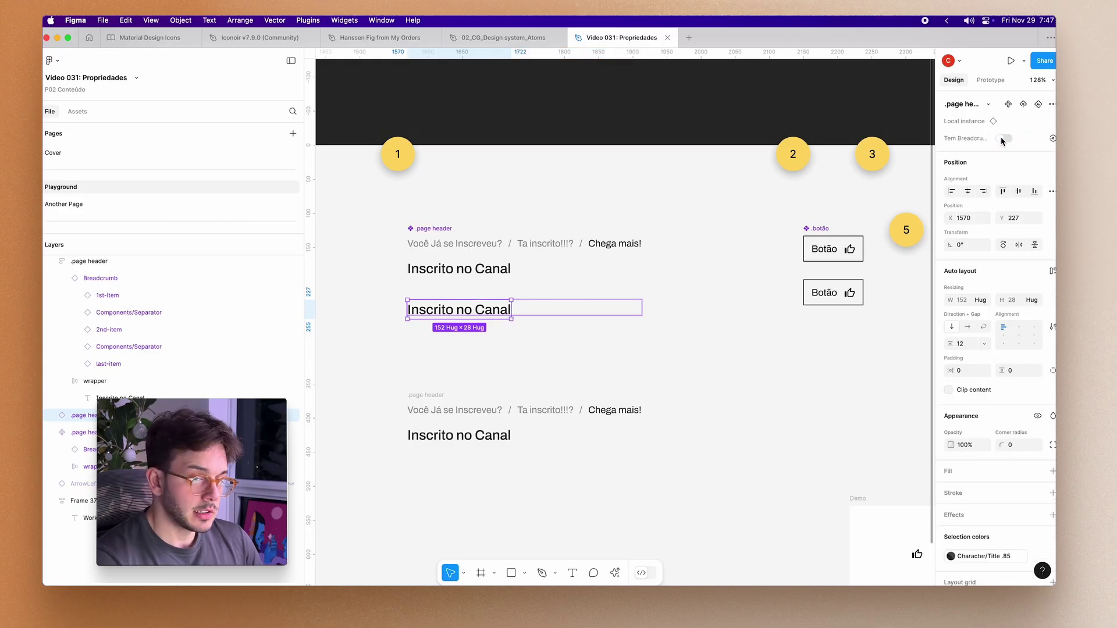
{"action": "left_click", "coordinate": [1003, 139]}
{"action": "left_click", "coordinate": [700, 338]}
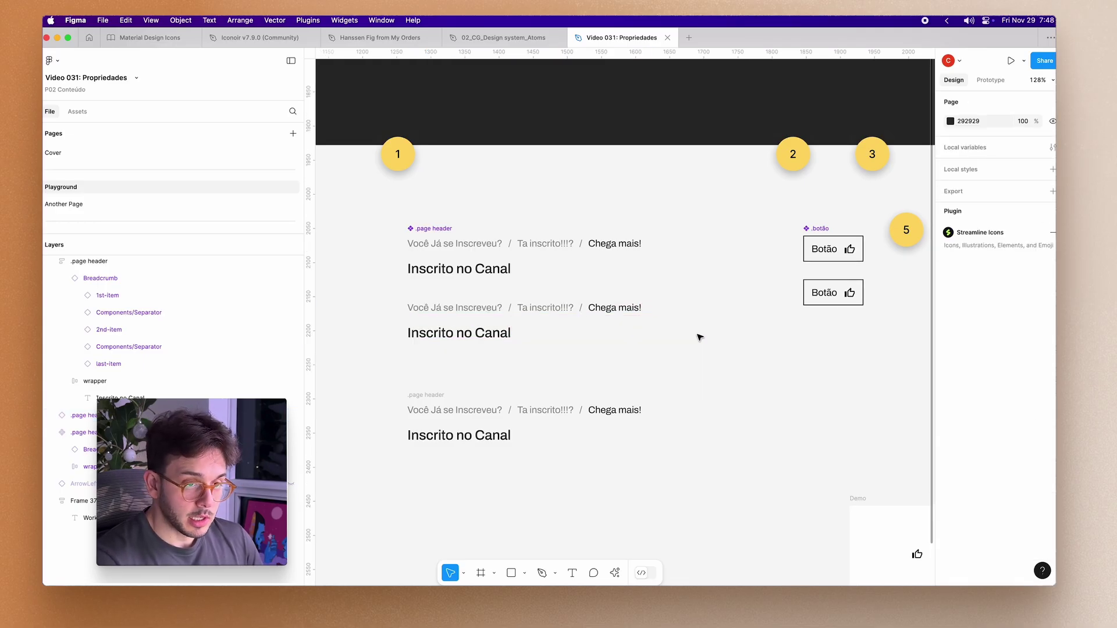
Create a boolean property named "Tem Icone Direita?" with value True for the visibility of the thumbs-up icon in the .botão main component.
{"action": "left_click_drag", "start_coordinate": [855, 331], "coordinate": [625, 394]}
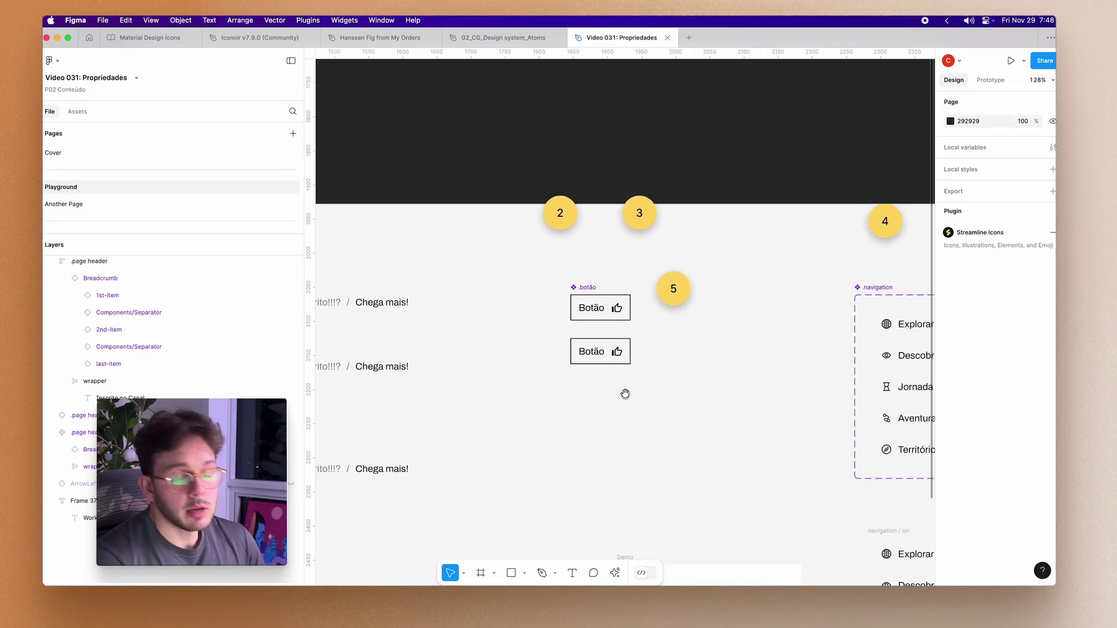
{"action": "double_click", "coordinate": [616, 309]}
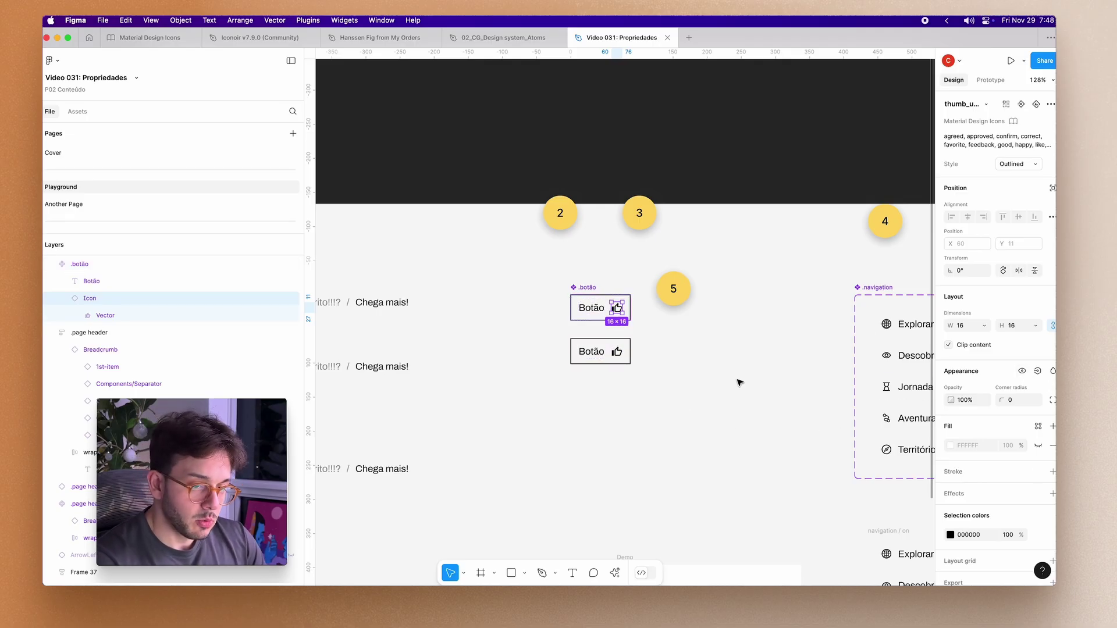
{"action": "left_click", "coordinate": [1037, 370]}
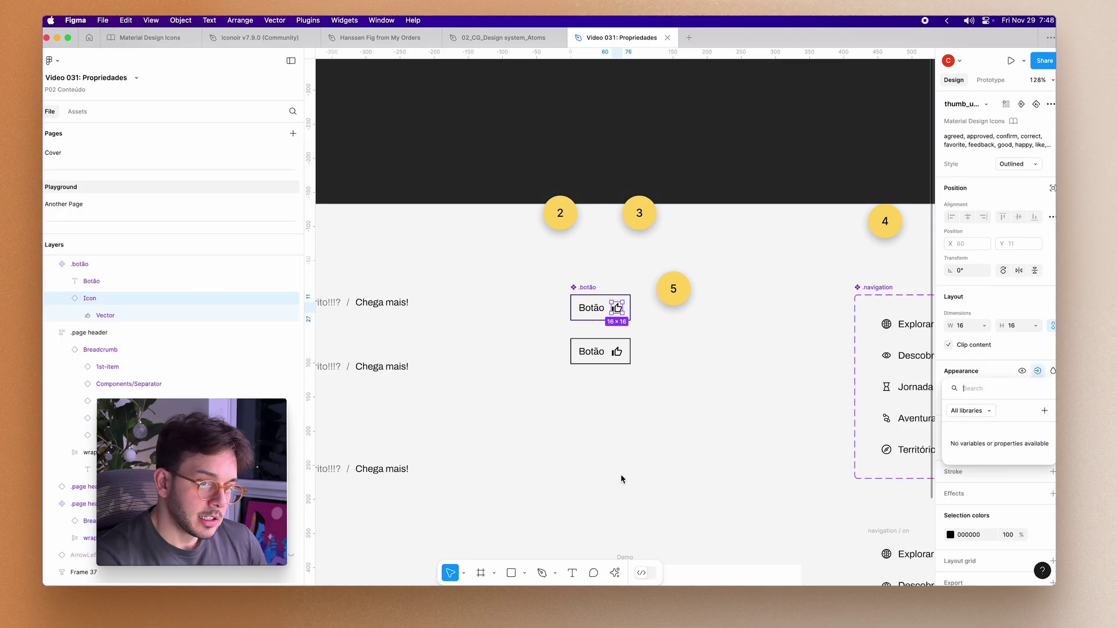
{"action": "left_click", "coordinate": [1043, 412]}
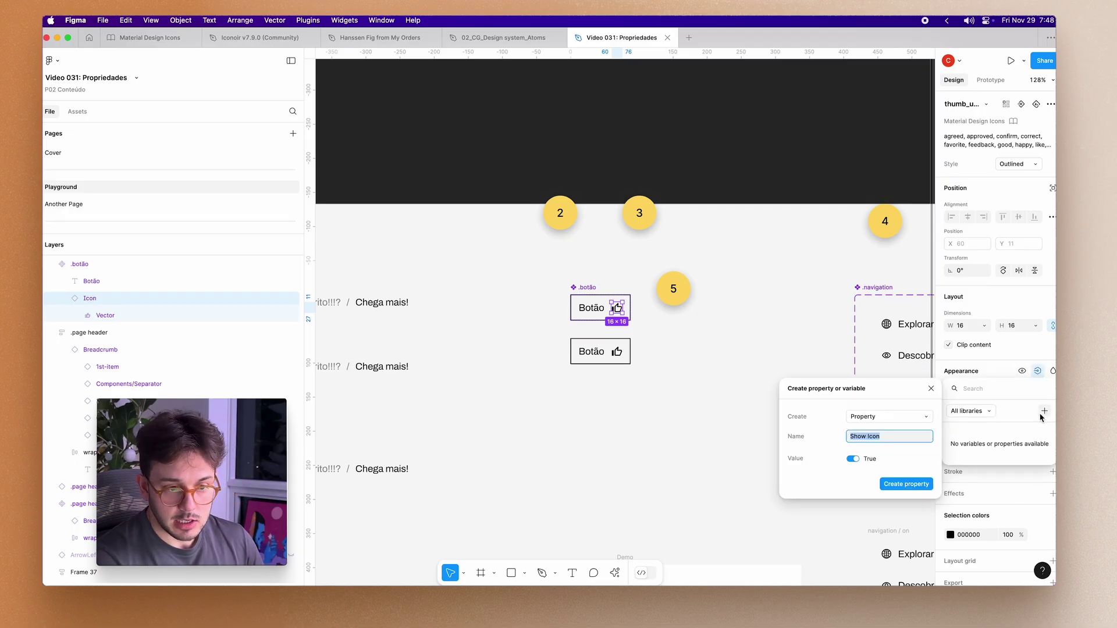
{"action": "type", "text": "Tem"}
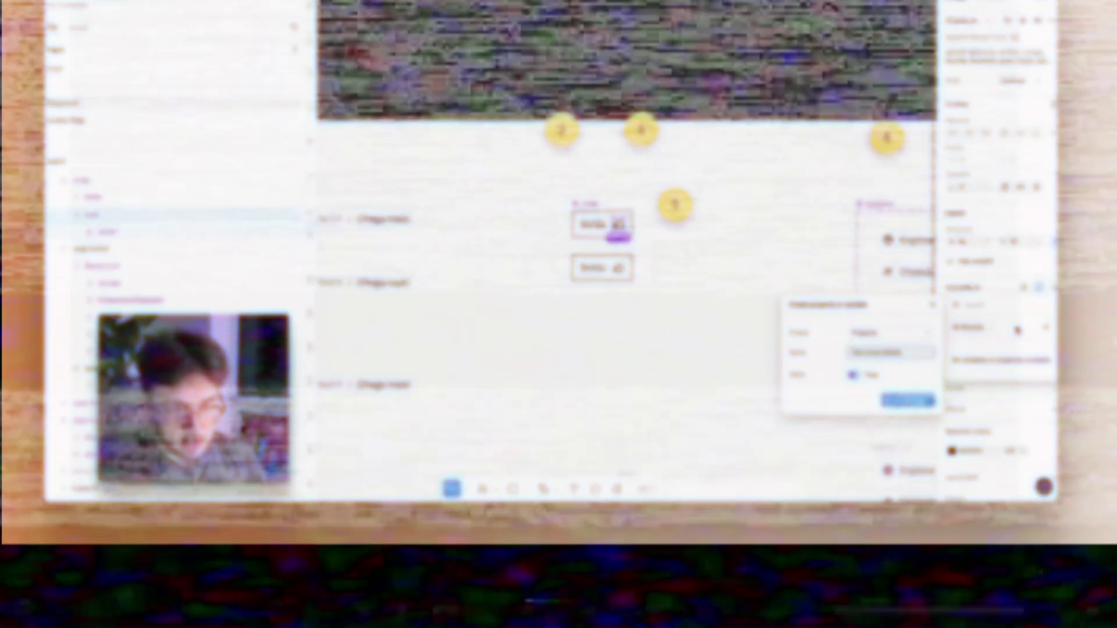
{"action": "type", "text": " Icone Direita?"}
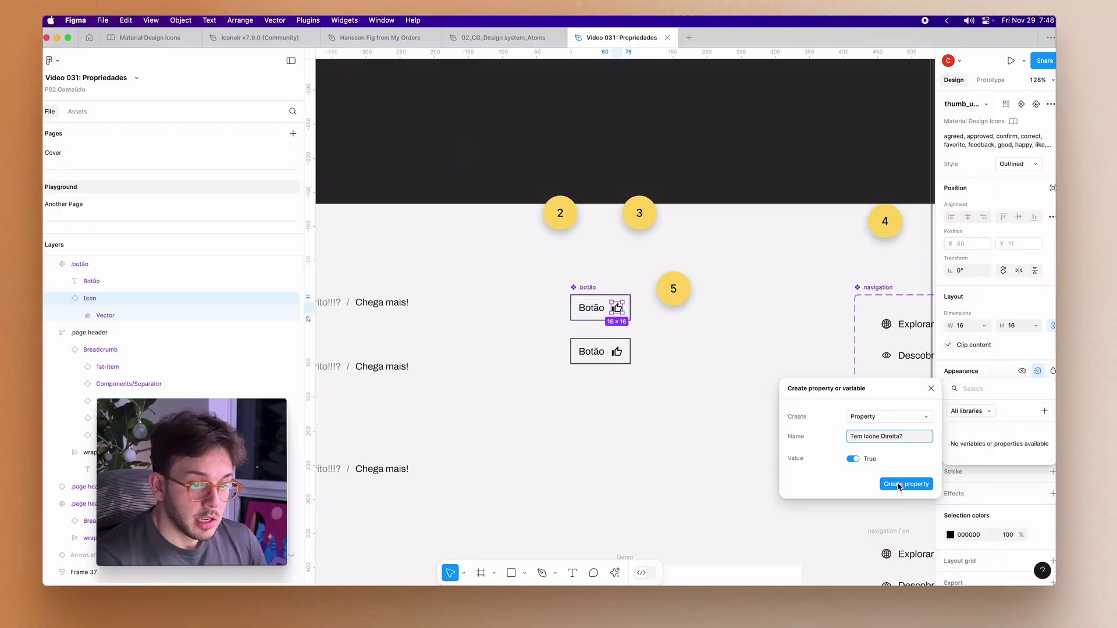
{"action": "left_click", "coordinate": [899, 484]}
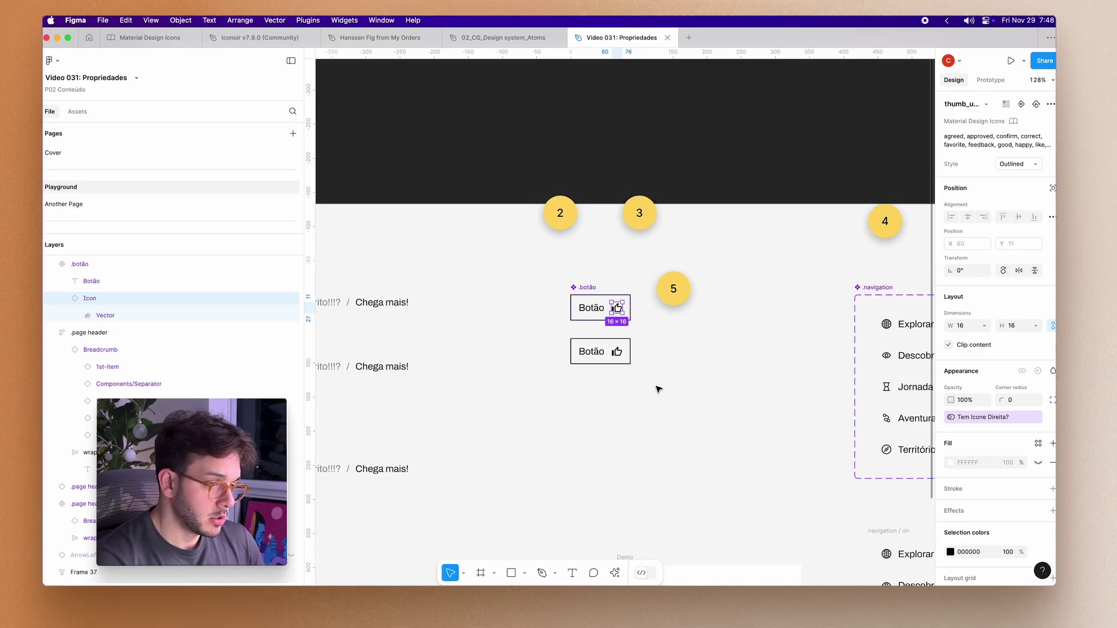
Switch "Tem Icone Direita?" off and back on in the button instance below the .botão component, then deselect it.
{"action": "left_click", "coordinate": [604, 360]}
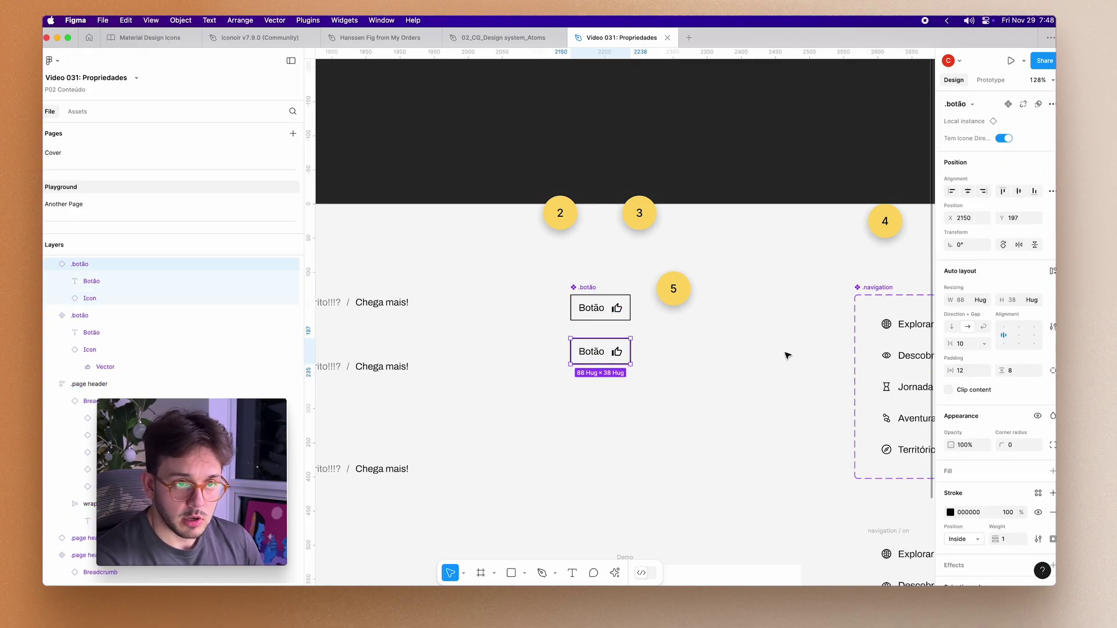
{"action": "left_click", "coordinate": [1007, 140]}
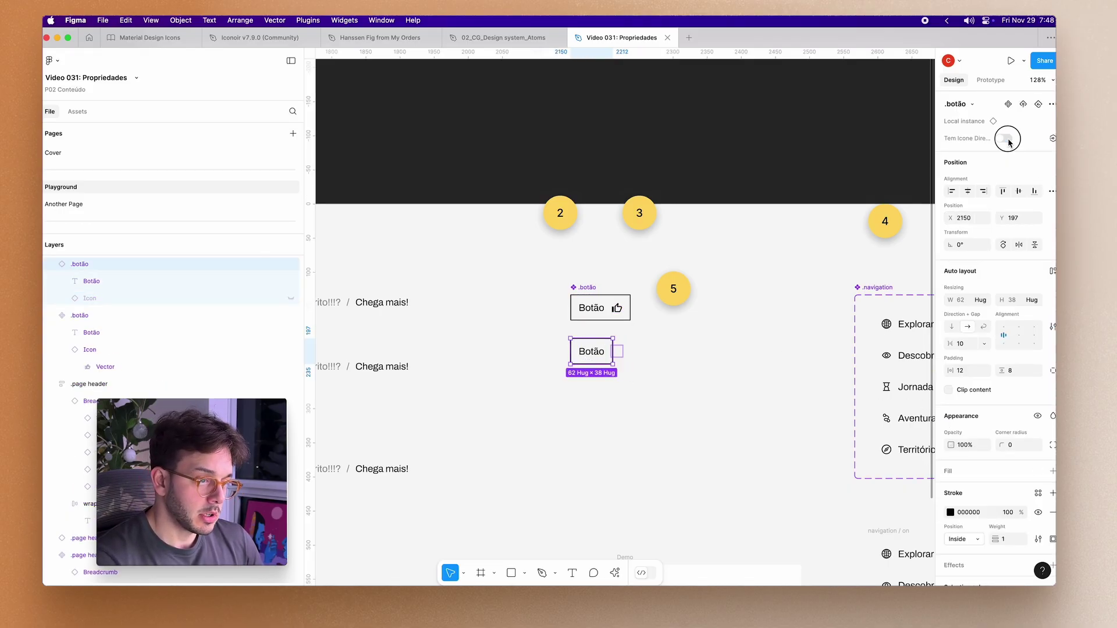
{"action": "left_click", "coordinate": [1008, 141]}
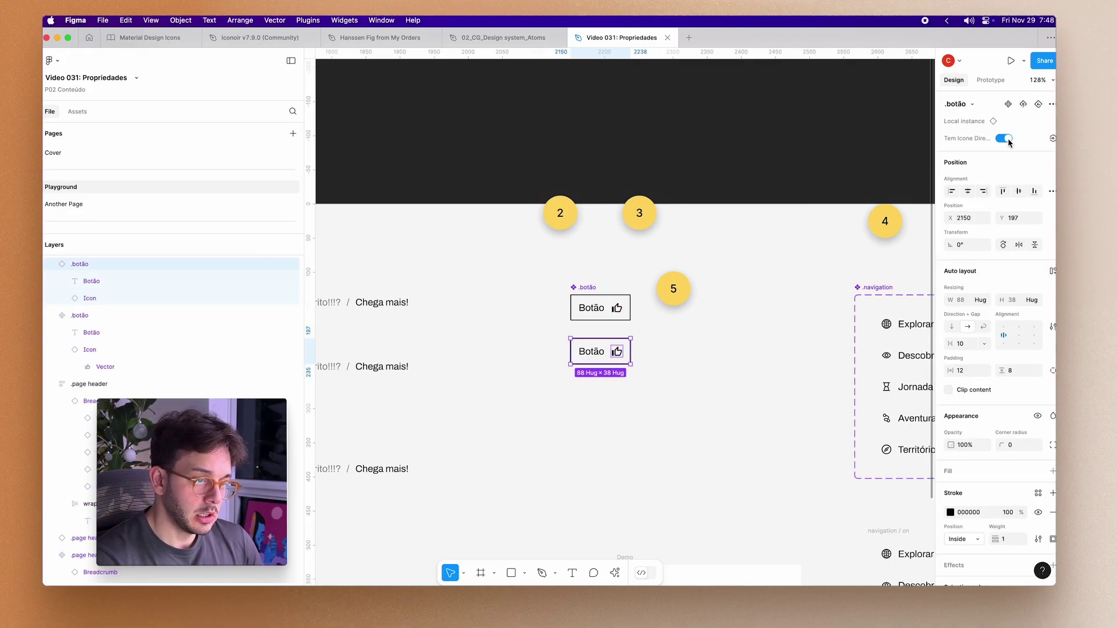
{"action": "left_click", "coordinate": [701, 404]}
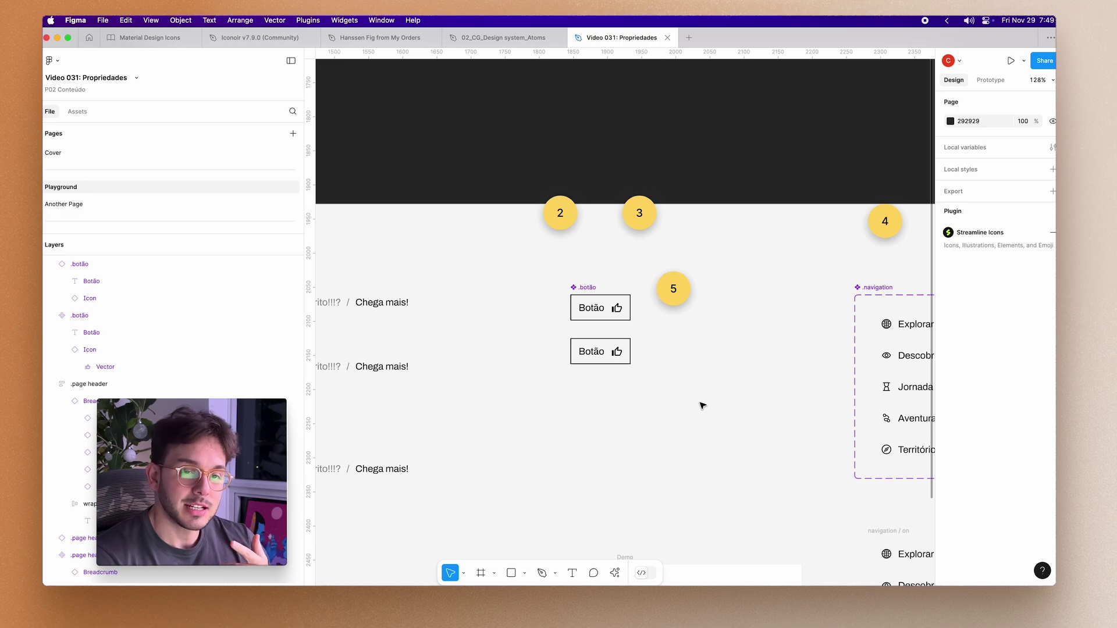
Add a second variant to the .botão main component.
{"action": "left_click", "coordinate": [600, 308]}
{"action": "scroll", "coordinate": [637, 299], "scroll_direction": "down", "scroll_amount": 3}
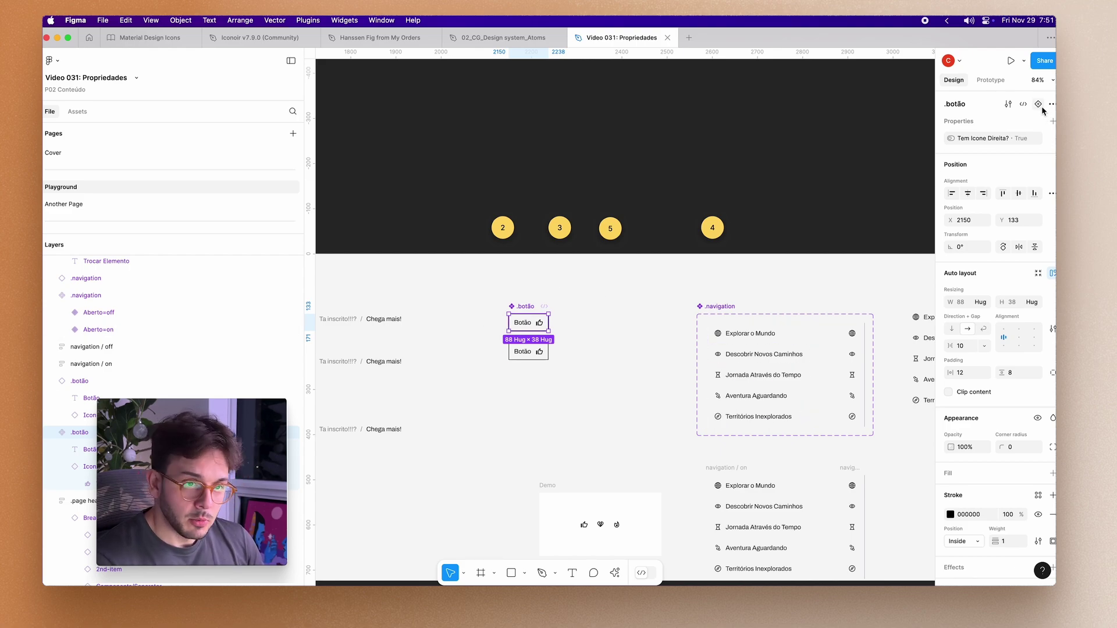
{"action": "left_click", "coordinate": [582, 315]}
{"action": "left_click", "coordinate": [512, 318]}
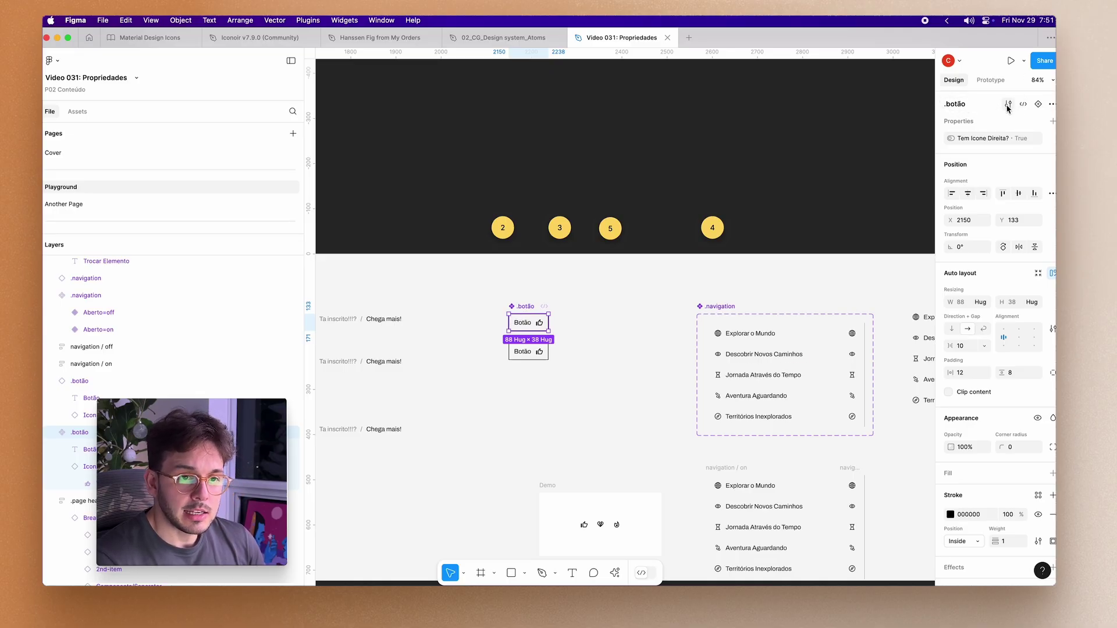
{"action": "left_click", "coordinate": [1039, 108]}
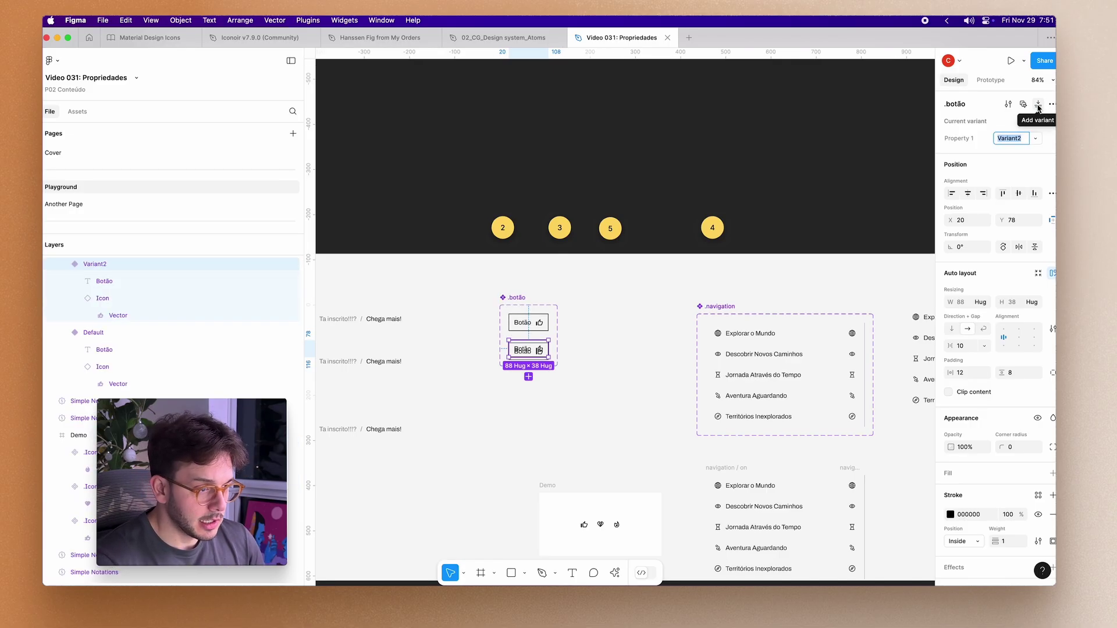
Separate the overlapping buttons by placing the instance at about X 2130, Y 347 and the .botão component set above it at about X 2137, Y 109.
{"action": "left_click_drag", "start_coordinate": [524, 303], "coordinate": [620, 294]}
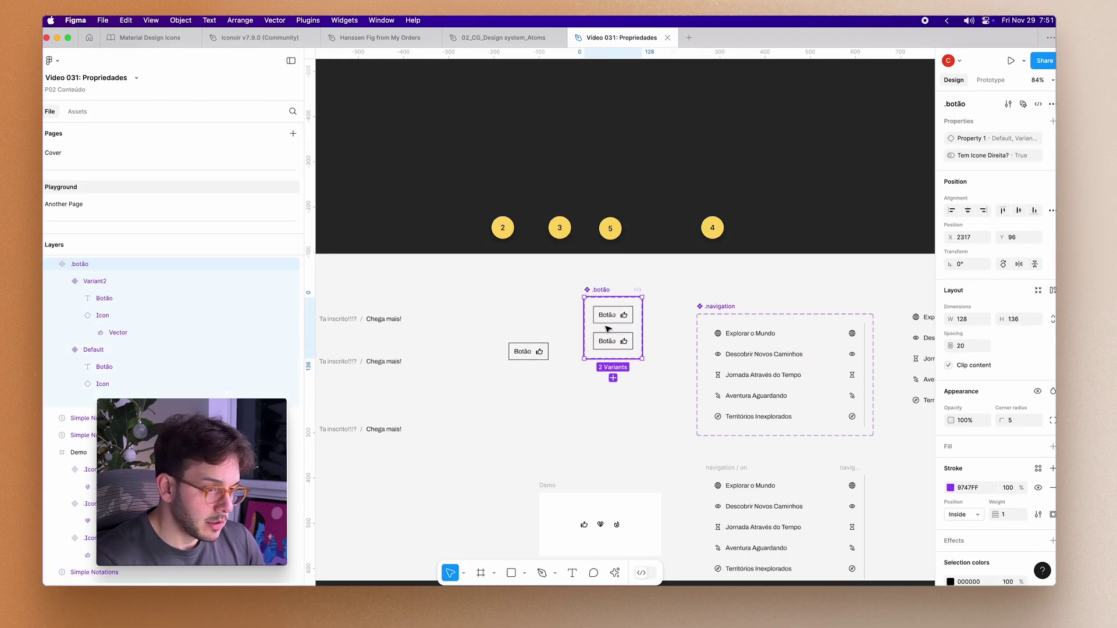
{"action": "left_click_drag", "start_coordinate": [531, 352], "coordinate": [522, 419]}
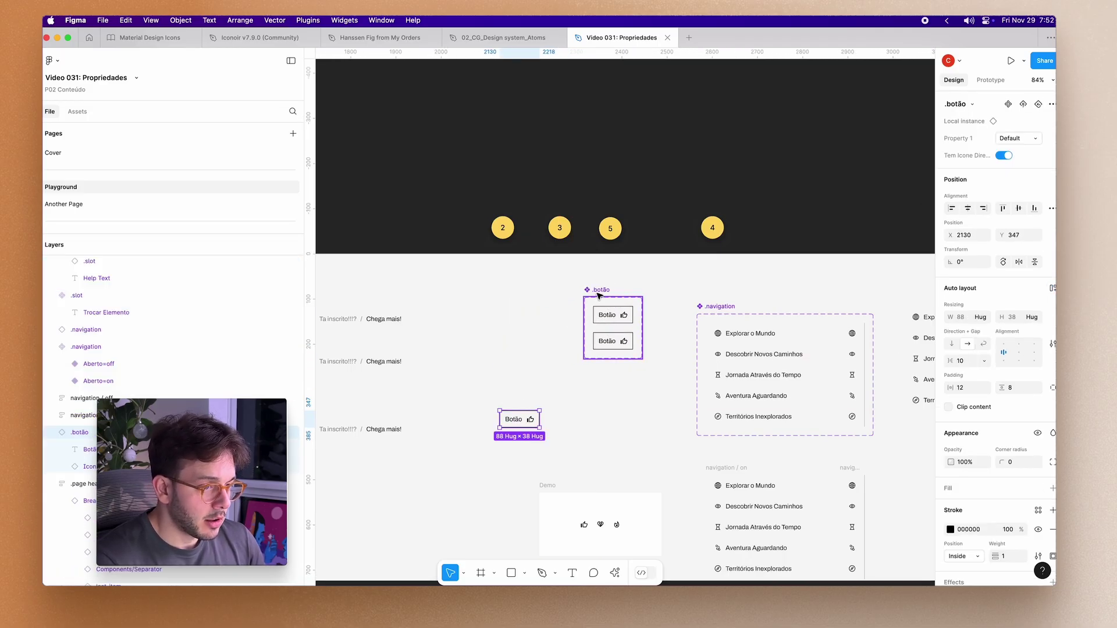
{"action": "left_click_drag", "start_coordinate": [597, 302], "coordinate": [515, 307]}
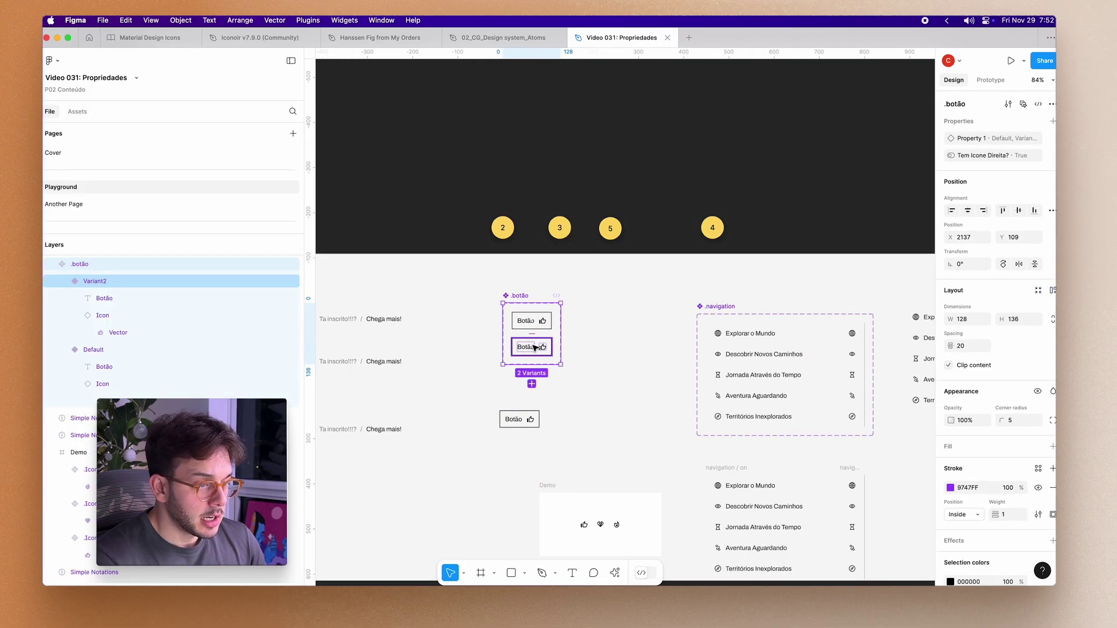
Give the Variant2 button a grey AEAEAE fill and a lighter grey CACACA stroke.
{"action": "left_click", "coordinate": [534, 346]}
{"action": "scroll", "coordinate": [534, 355], "scroll_direction": "up", "scroll_amount": 5, "text": "ctrl"}
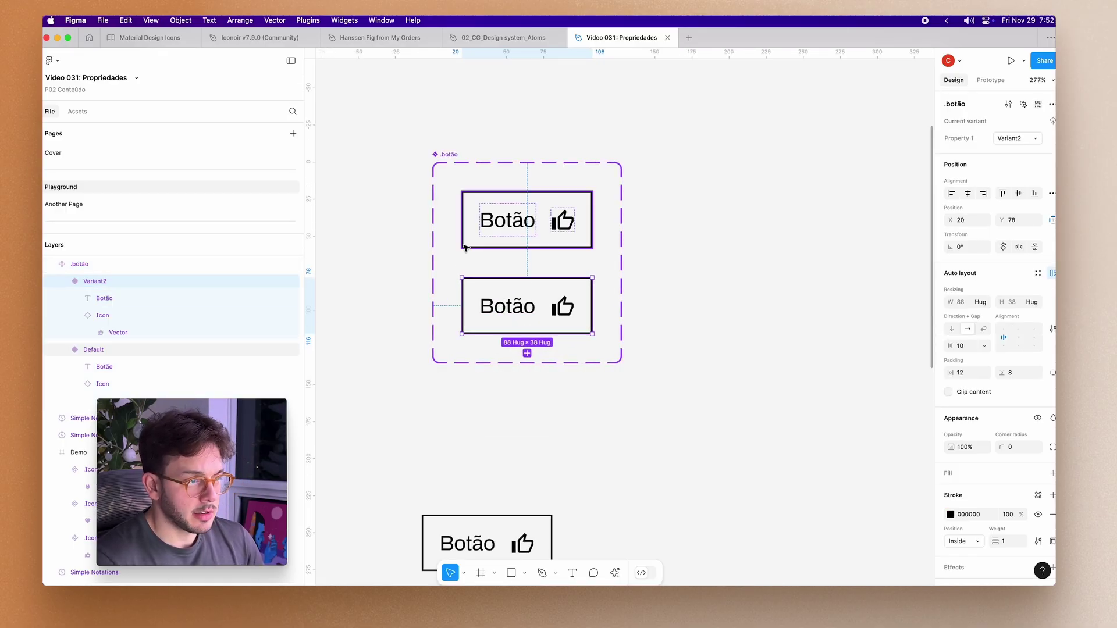
{"action": "scroll", "coordinate": [981, 497], "scroll_direction": "down", "scroll_amount": 1}
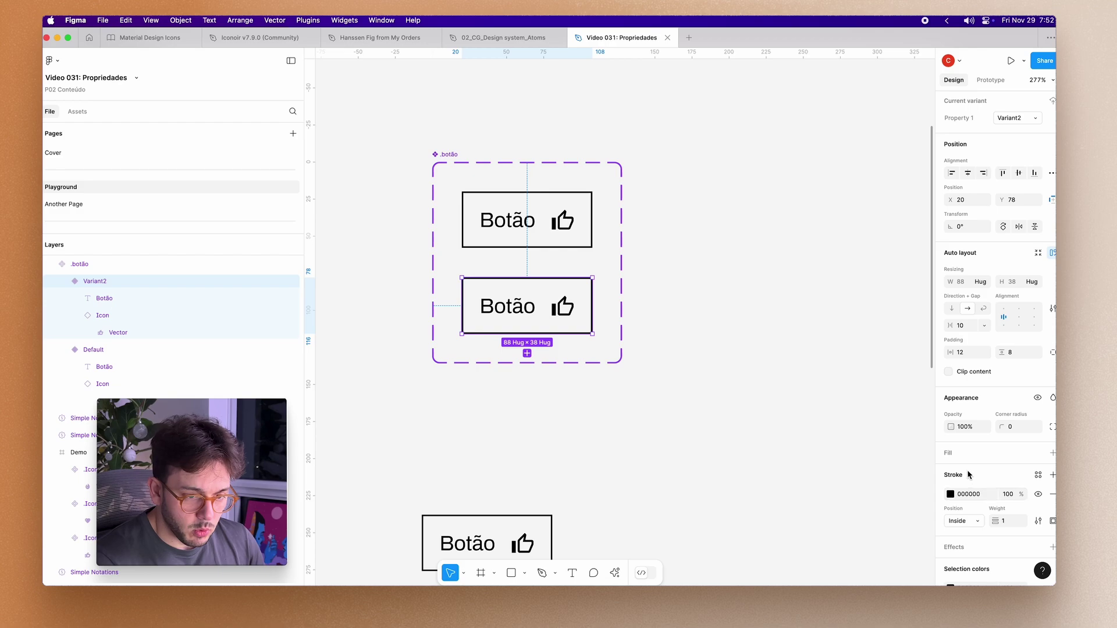
{"action": "left_click", "coordinate": [966, 454]}
{"action": "left_click", "coordinate": [951, 474]}
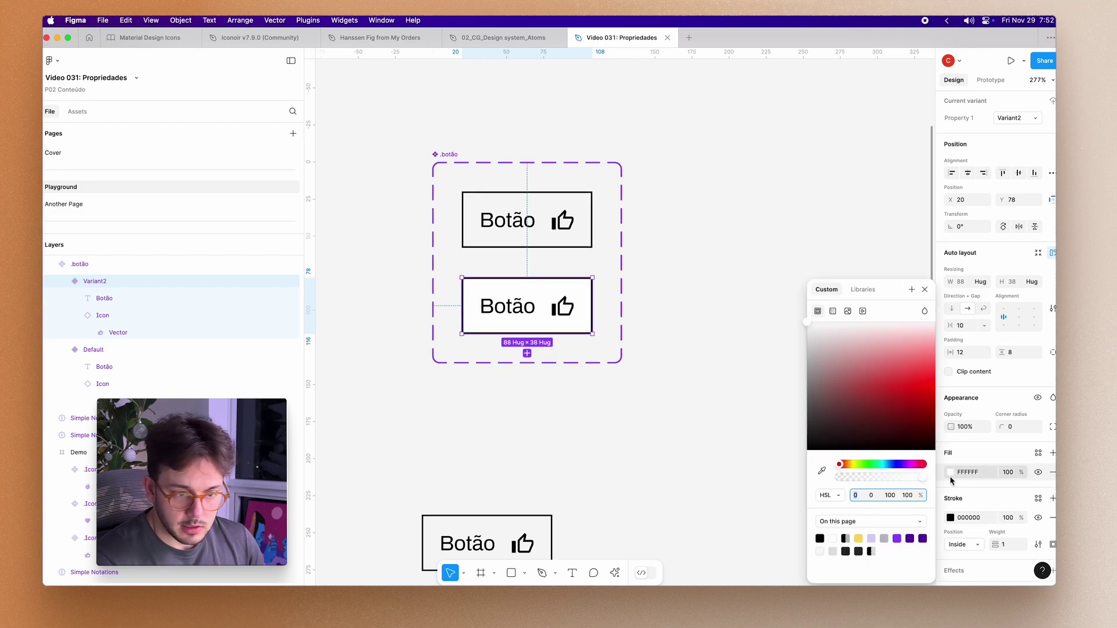
{"action": "left_click_drag", "start_coordinate": [808, 352], "coordinate": [807, 362]}
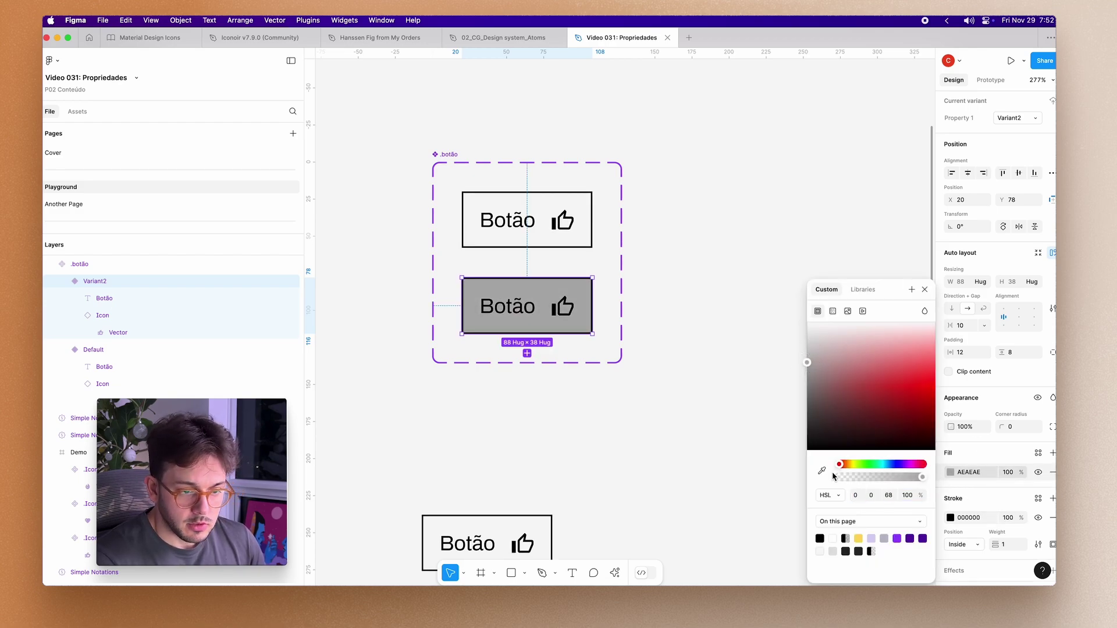
{"action": "left_click", "coordinate": [952, 519]}
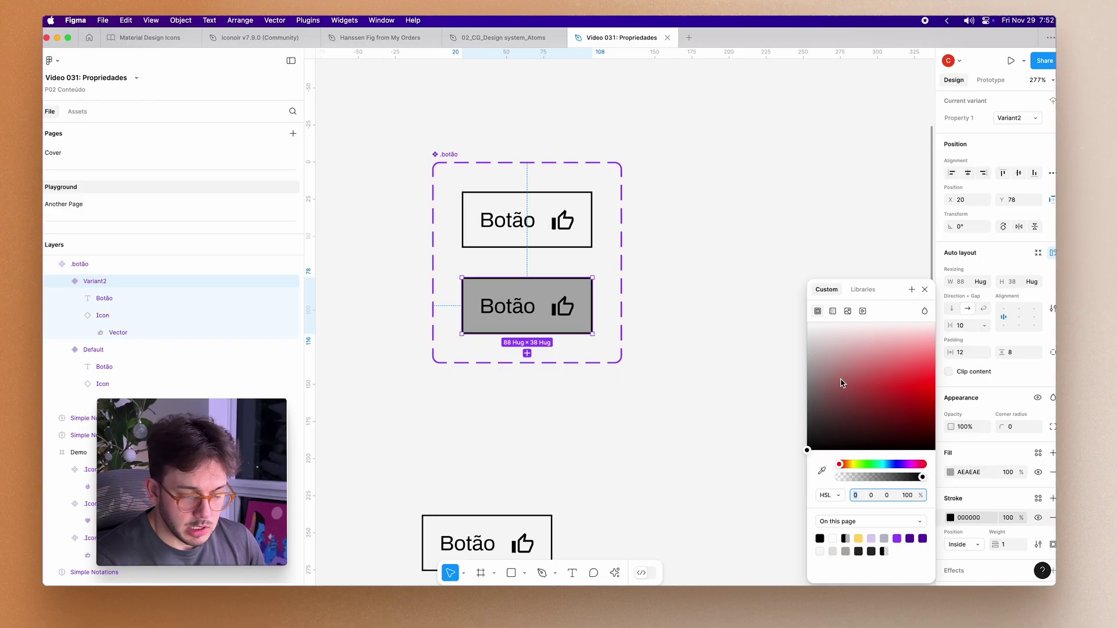
{"action": "mouse_move", "coordinate": [808, 445]}
{"action": "left_mouse_down"}
{"action": "mouse_move", "coordinate": [804, 336]}
{"action": "mouse_move", "coordinate": [801, 356]}
{"action": "left_mouse_up"}
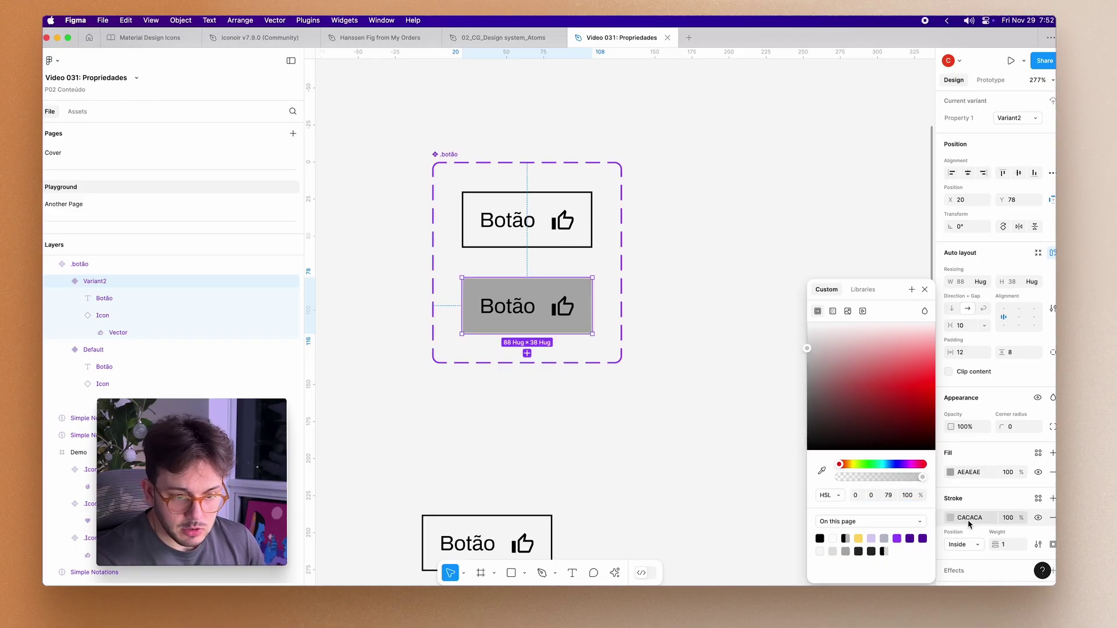
Recolour the black label and thumbs-up icon of the Variant2 button to grey using its selection colours.
{"action": "left_click", "coordinate": [950, 472]}
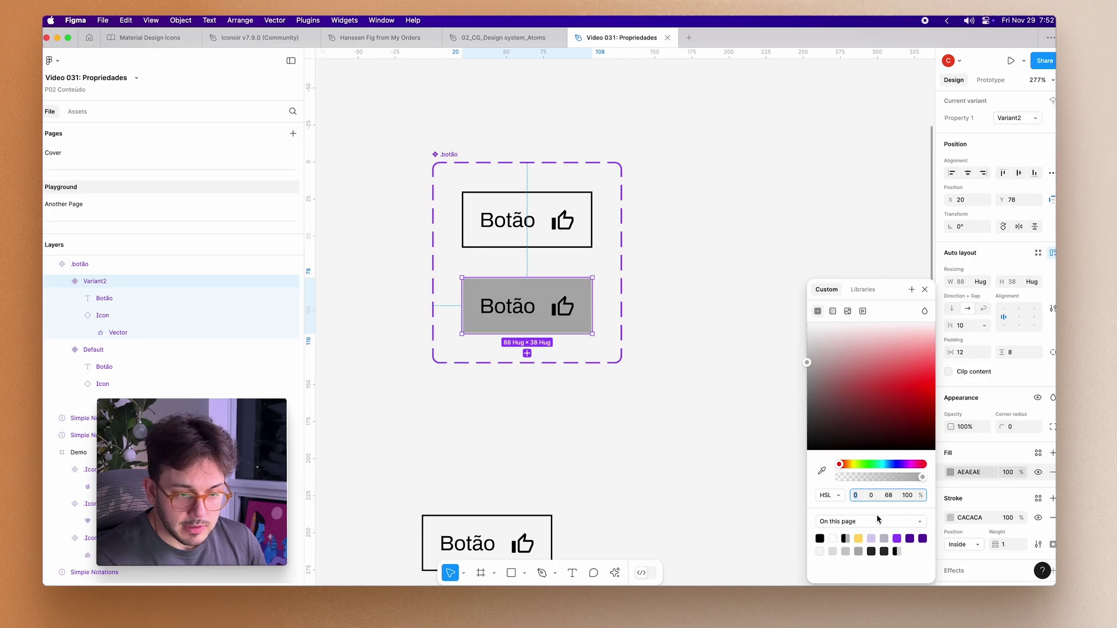
{"action": "left_click", "coordinate": [509, 321]}
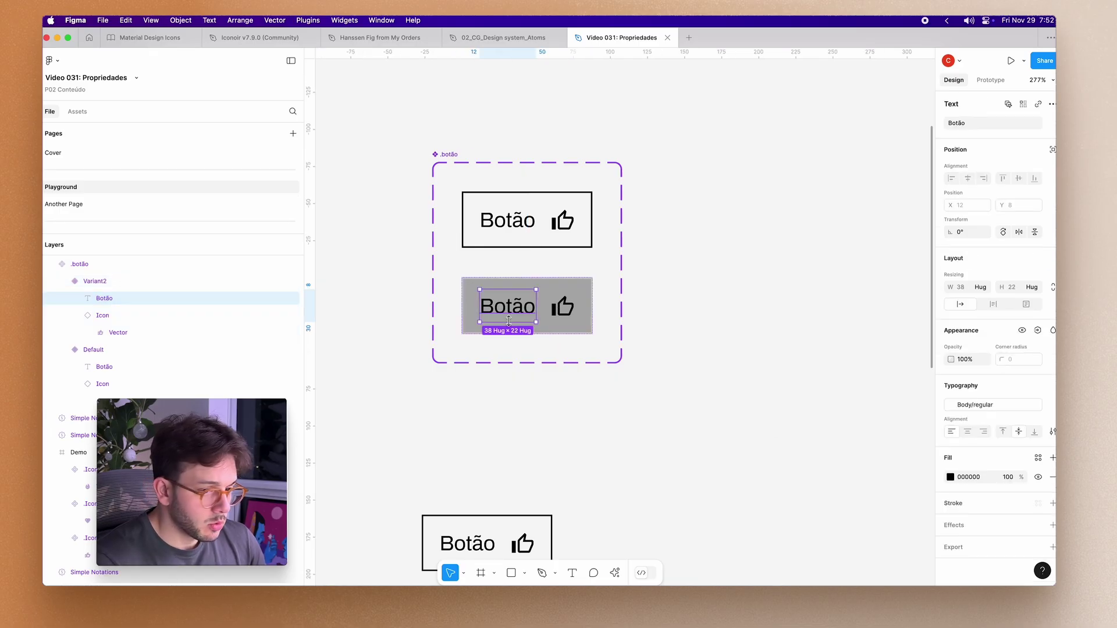
{"action": "left_click", "coordinate": [565, 305]}
{"action": "key", "text": "Escape"}
{"action": "scroll", "coordinate": [989, 483], "scroll_direction": "down", "scroll_amount": 5}
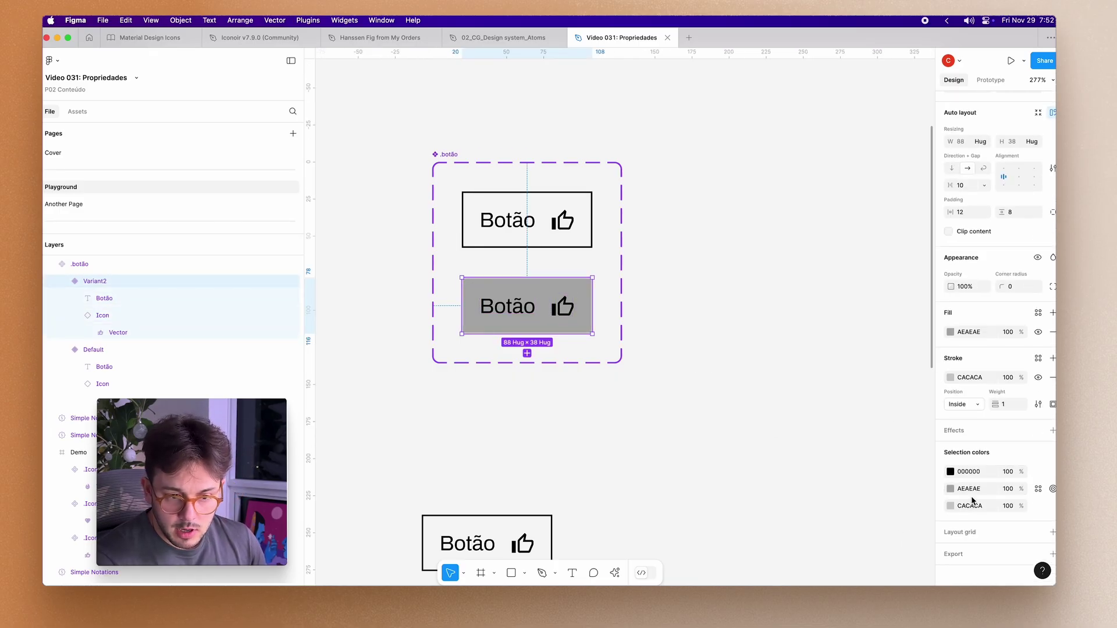
{"action": "left_click", "coordinate": [950, 472]}
{"action": "left_click", "coordinate": [822, 471]}
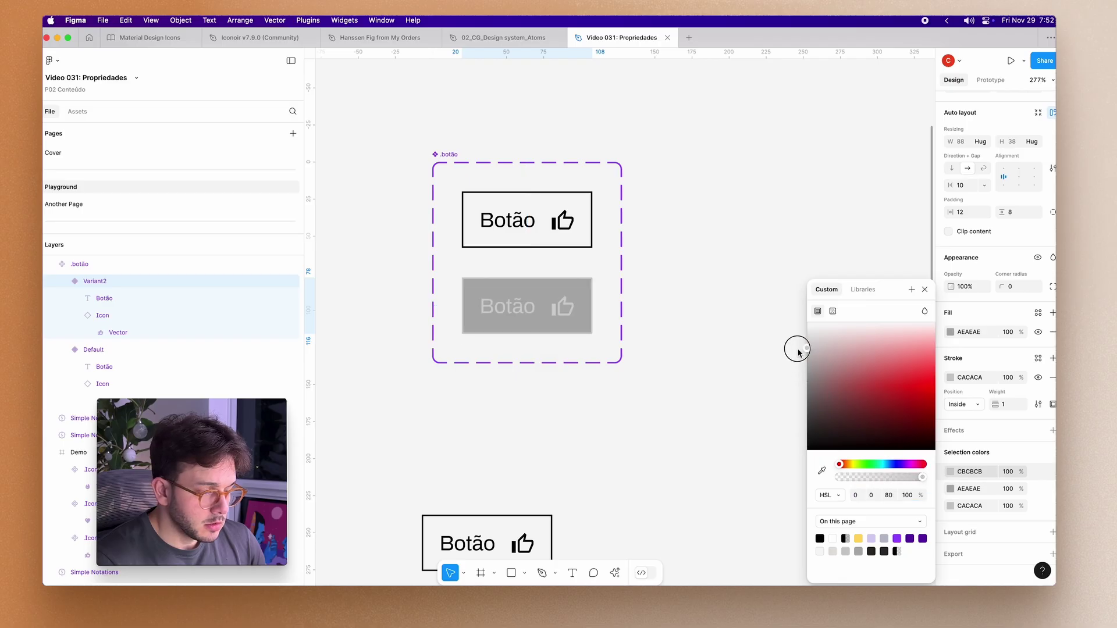
{"action": "left_click", "coordinate": [784, 407]}
{"action": "left_click", "coordinate": [696, 413]}
Rename the grey button variant's Property 1 value as Hover.
{"action": "scroll", "coordinate": [688, 430], "scroll_direction": "down", "scroll_amount": 10}
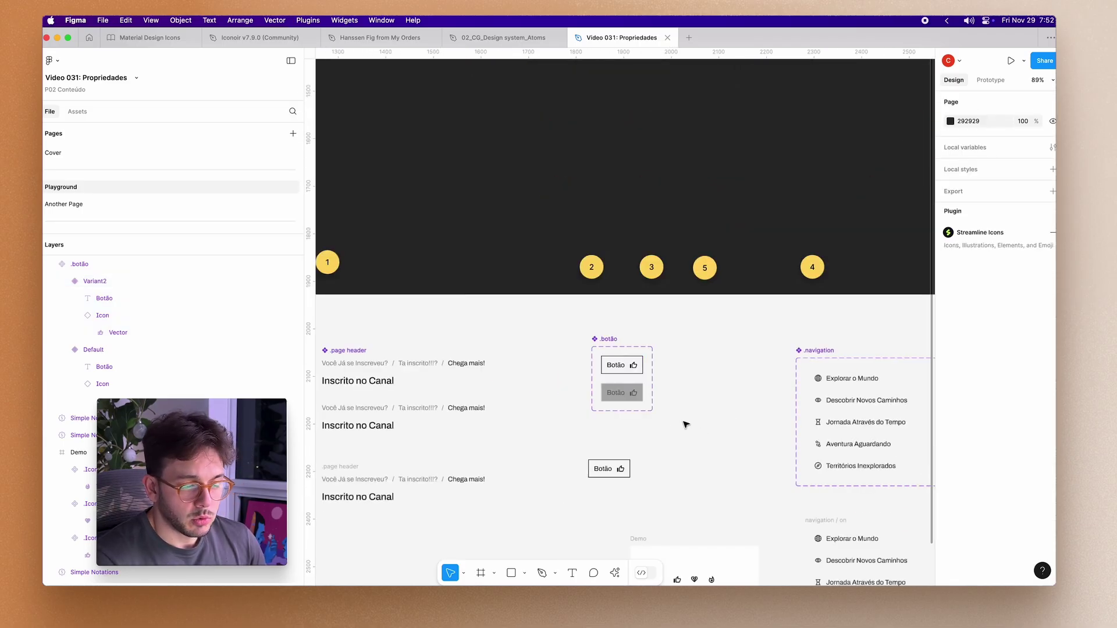
{"action": "scroll", "coordinate": [623, 402], "scroll_direction": "down", "scroll_amount": 2}
{"action": "left_click", "coordinate": [573, 407]}
{"action": "left_click", "coordinate": [601, 345]}
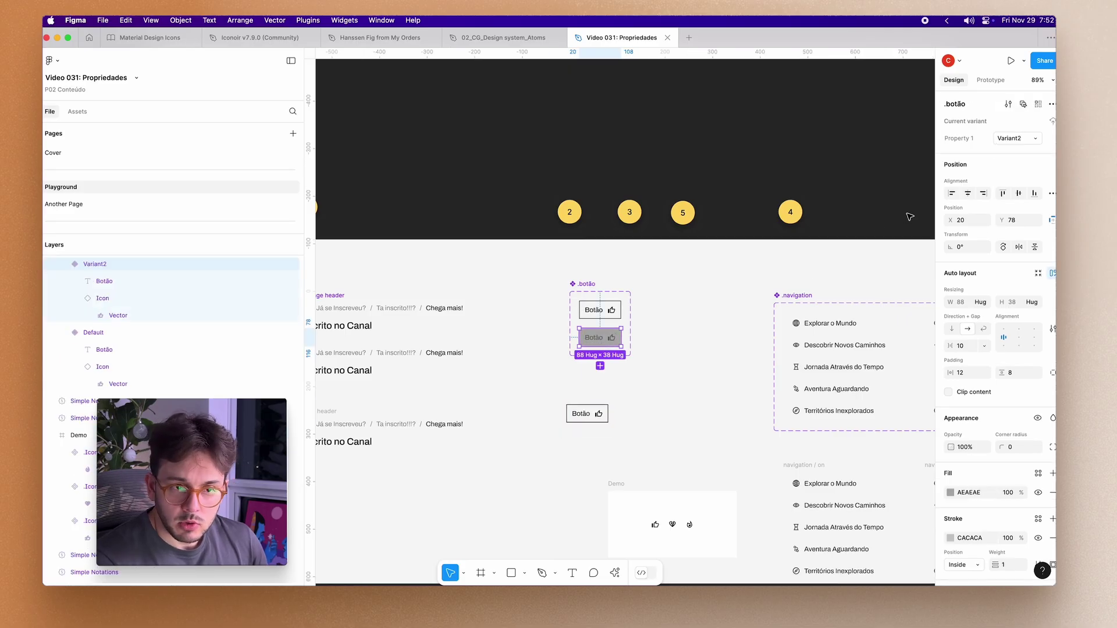
{"action": "double_click", "coordinate": [1003, 144]}
{"action": "type", "text": "Hover"}
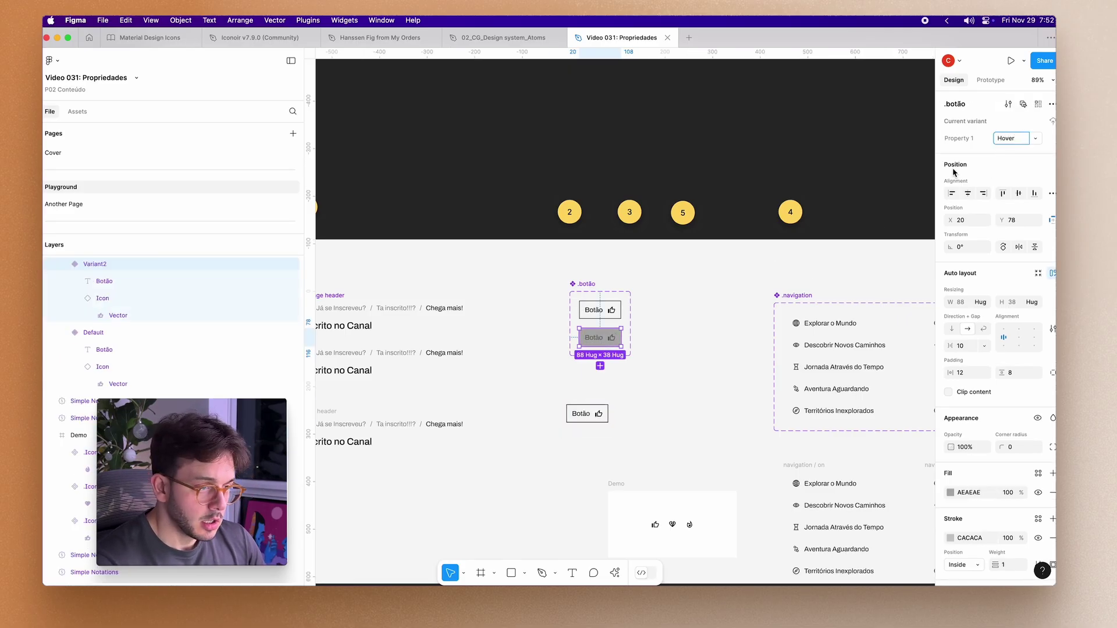
Rename the outlined default button variant's Property 1 value as Ativo.
{"action": "left_click", "coordinate": [579, 317]}
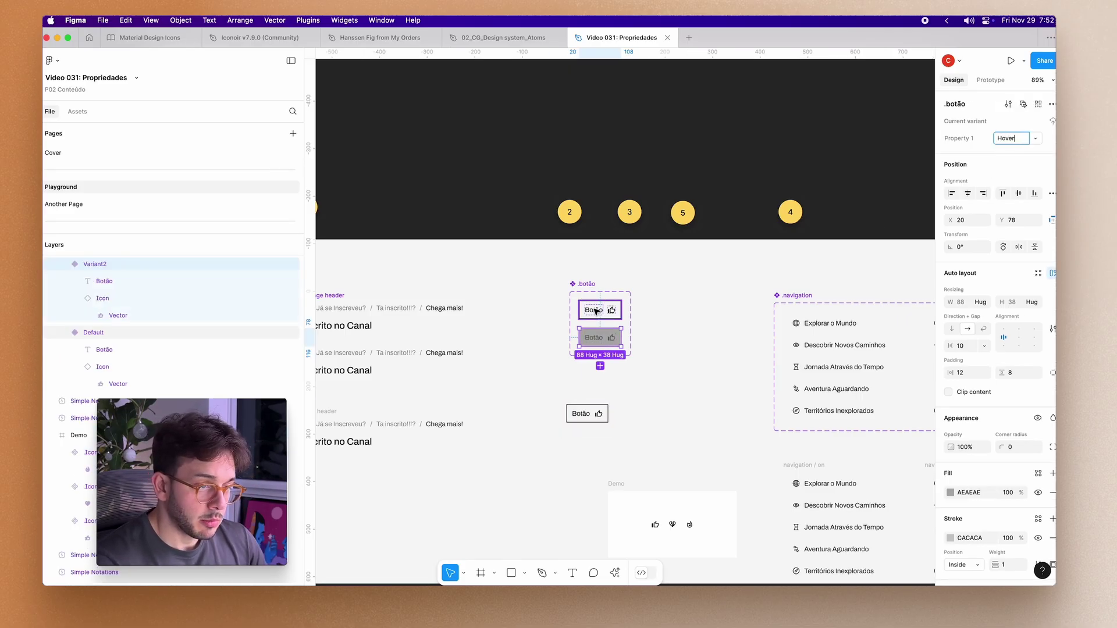
{"action": "double_click", "coordinate": [1019, 143]}
{"action": "type", "text": "Ac"}
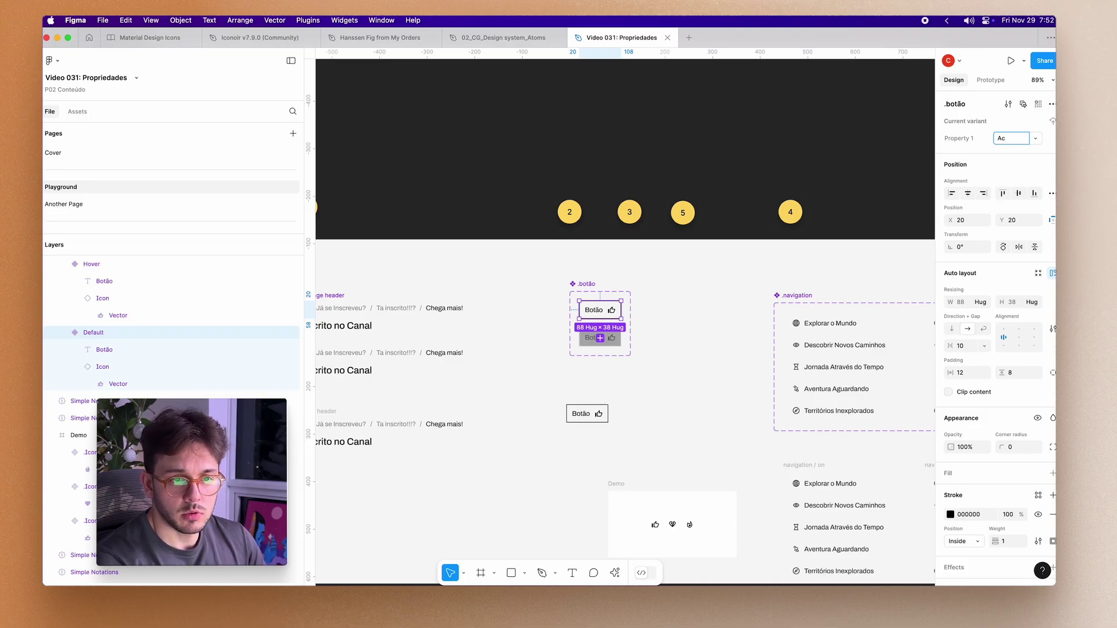
{"action": "type", "text": "ivo"}
{"action": "key", "text": "Return"}
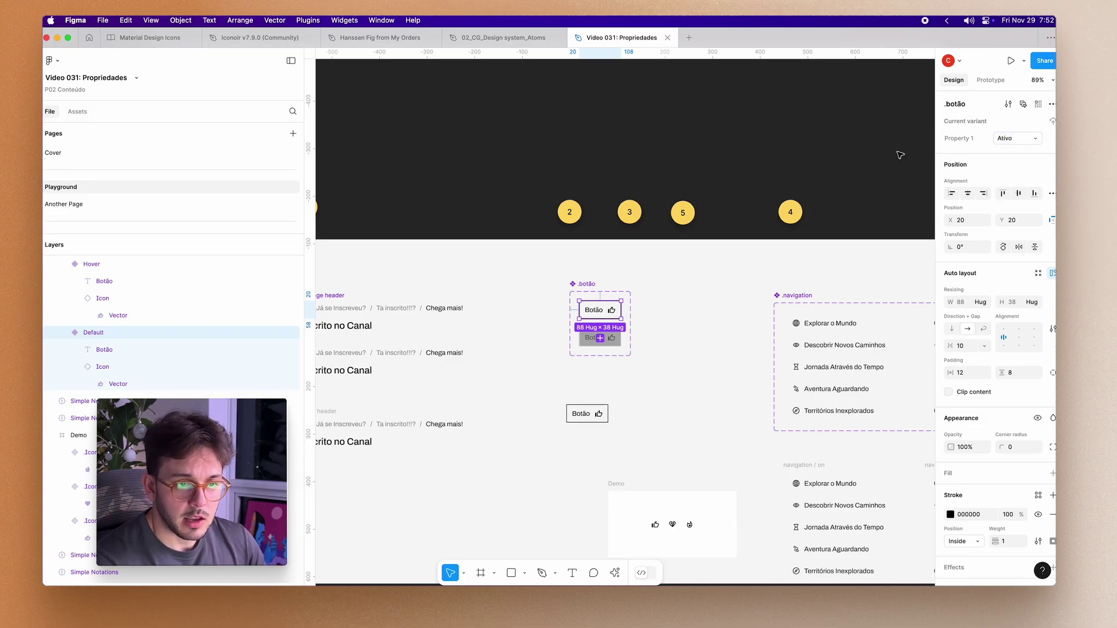
Rename the .botão variant property Property 1 as Estatus.
{"action": "double_click", "coordinate": [950, 141]}
{"action": "type", "text": "S"}
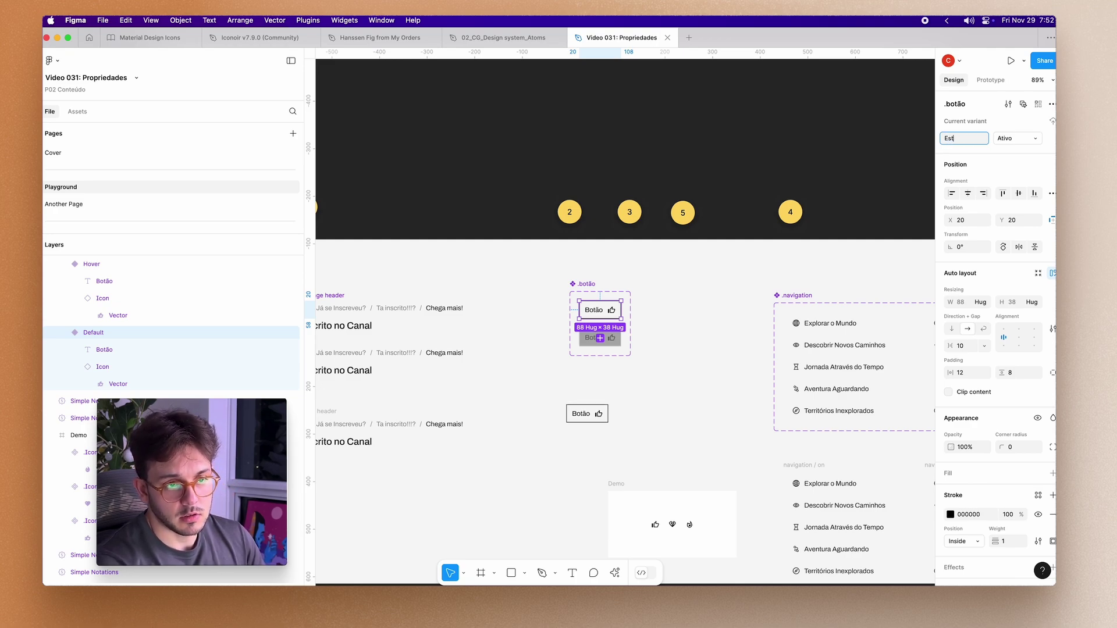
{"action": "key", "text": "Return"}
{"action": "left_click", "coordinate": [710, 344]}
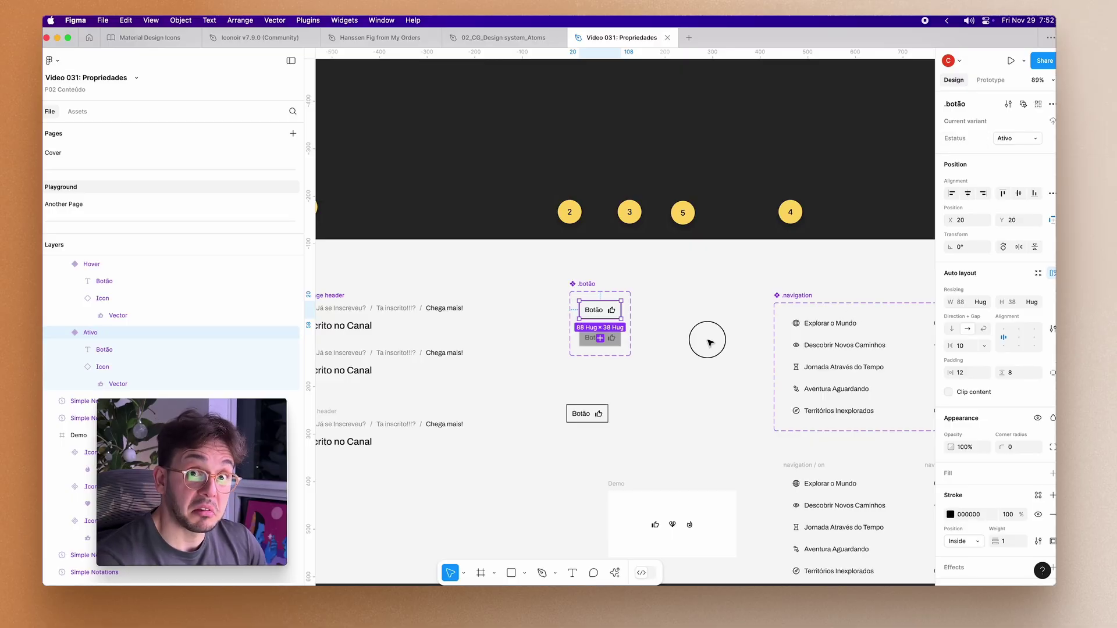
Move the button instance to about X 2175, Y 304, and try its Estatus as Hover before setting it back to Ativo.
{"action": "left_click_drag", "start_coordinate": [602, 415], "coordinate": [624, 395]}
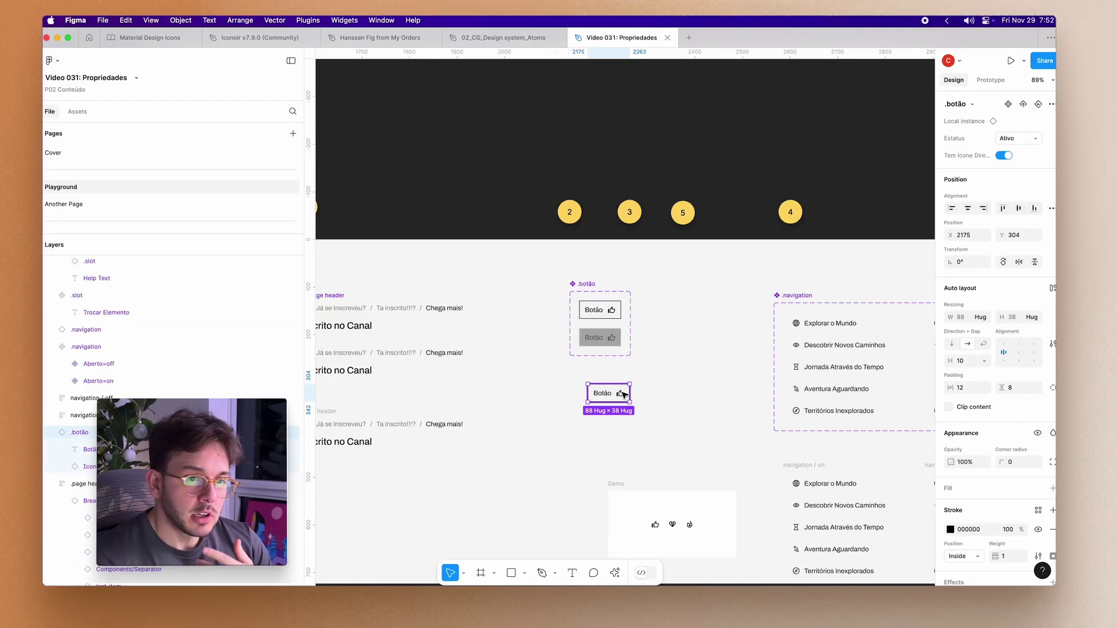
{"action": "left_click", "coordinate": [1039, 141]}
{"action": "left_click", "coordinate": [1027, 151]}
{"action": "left_click", "coordinate": [1024, 139]}
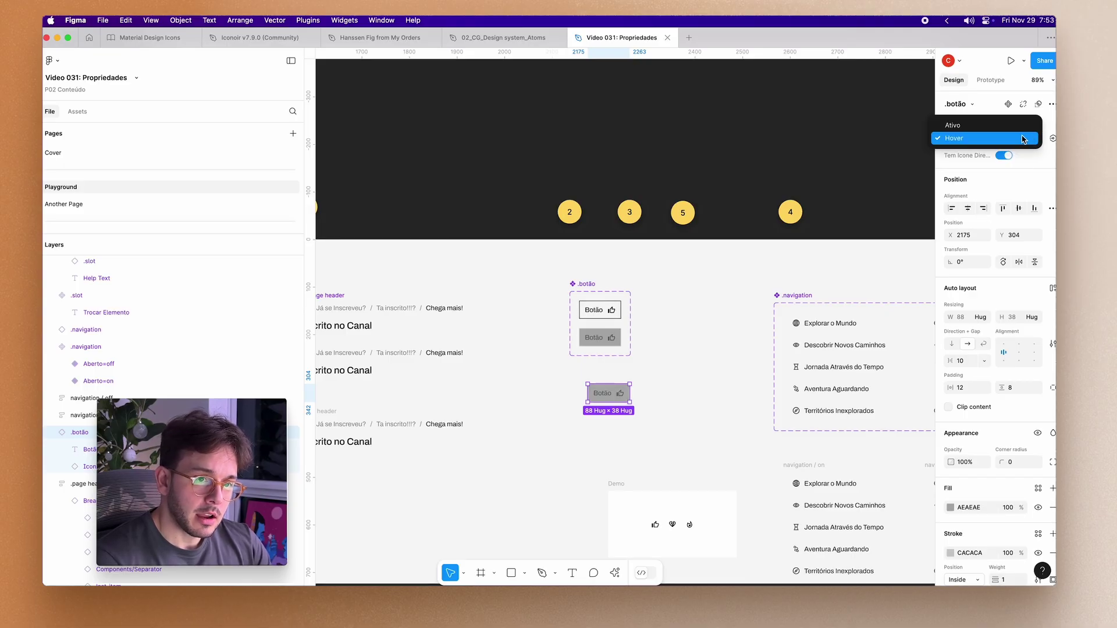
{"action": "left_click", "coordinate": [1022, 125]}
{"action": "left_click", "coordinate": [1022, 139]}
{"action": "left_click", "coordinate": [1012, 152]}
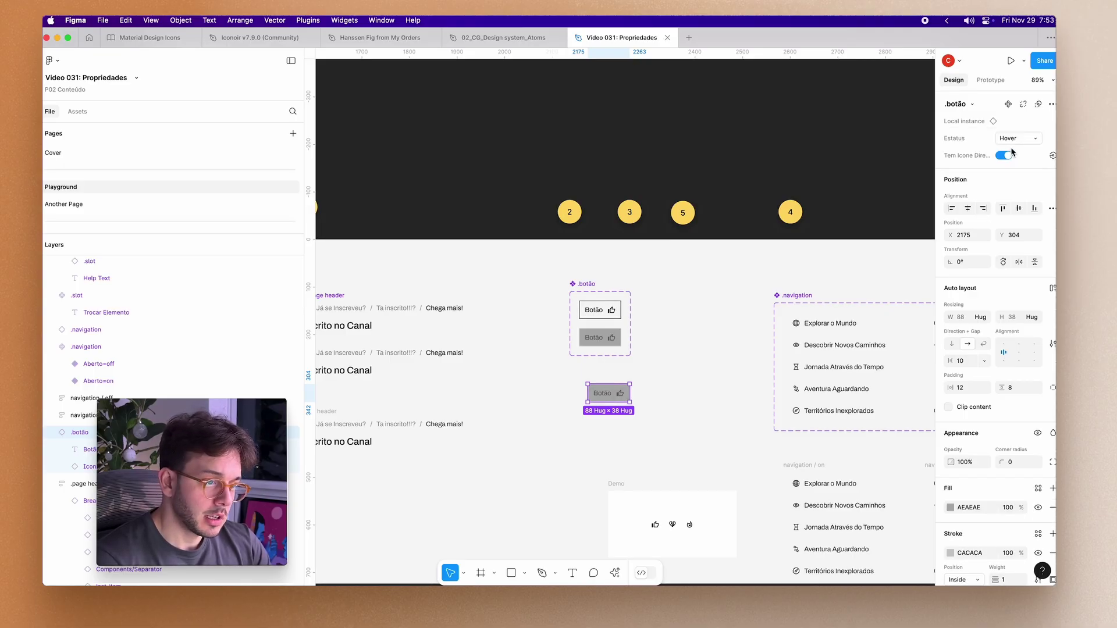
{"action": "left_click", "coordinate": [1019, 139]}
{"action": "left_click", "coordinate": [1022, 125]}
{"action": "left_click", "coordinate": [754, 356]}
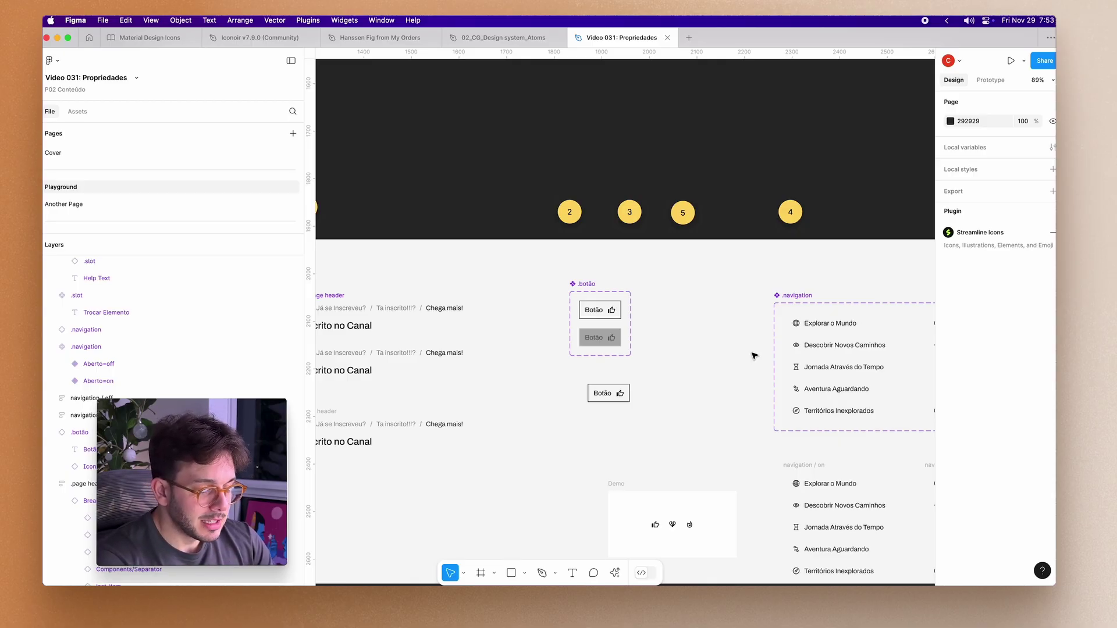
Examine the Aberto value of both .navigation variants and the matching property on the navigation instance beside them.
{"action": "scroll", "coordinate": [754, 382], "scroll_direction": "right", "scroll_amount": 5}
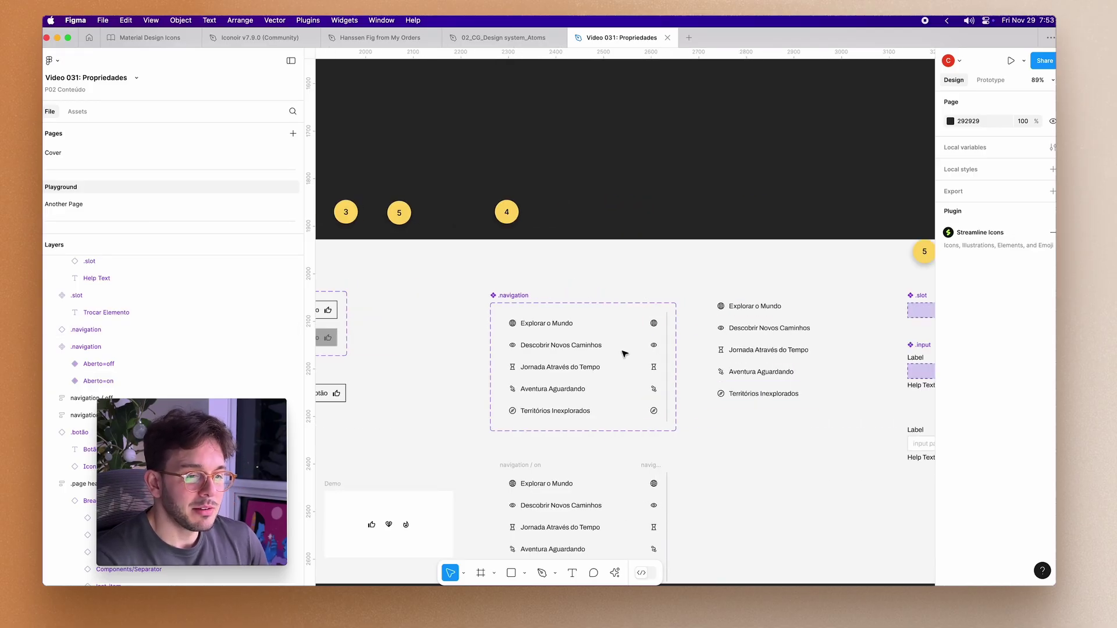
{"action": "scroll", "coordinate": [570, 343], "scroll_direction": "up", "scroll_amount": 5}
{"action": "left_click", "coordinate": [684, 357]}
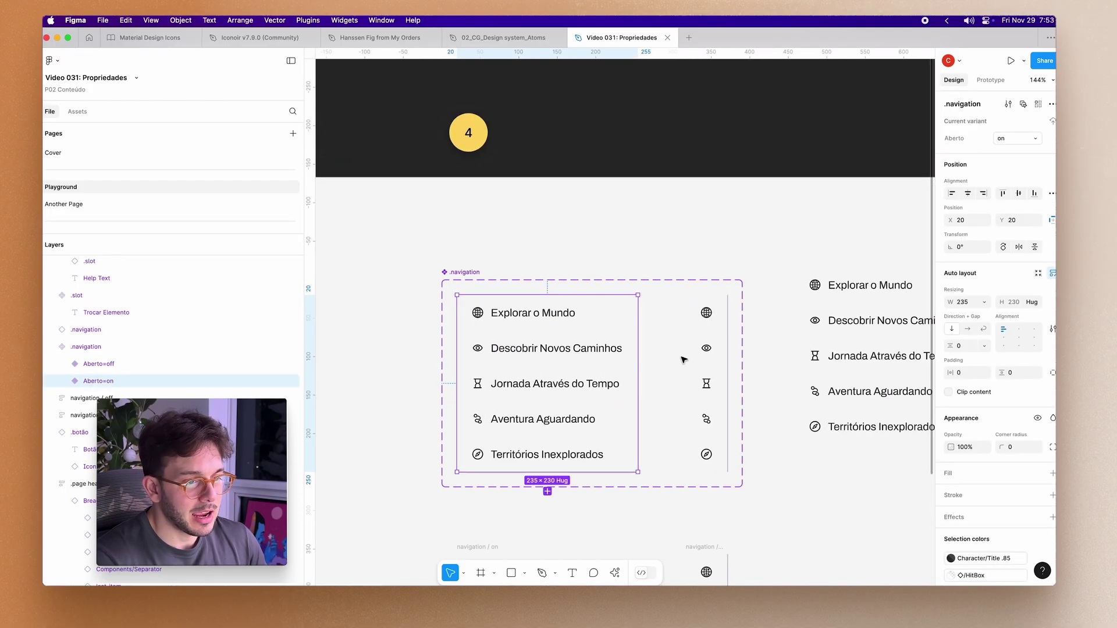
{"action": "left_click", "coordinate": [719, 350]}
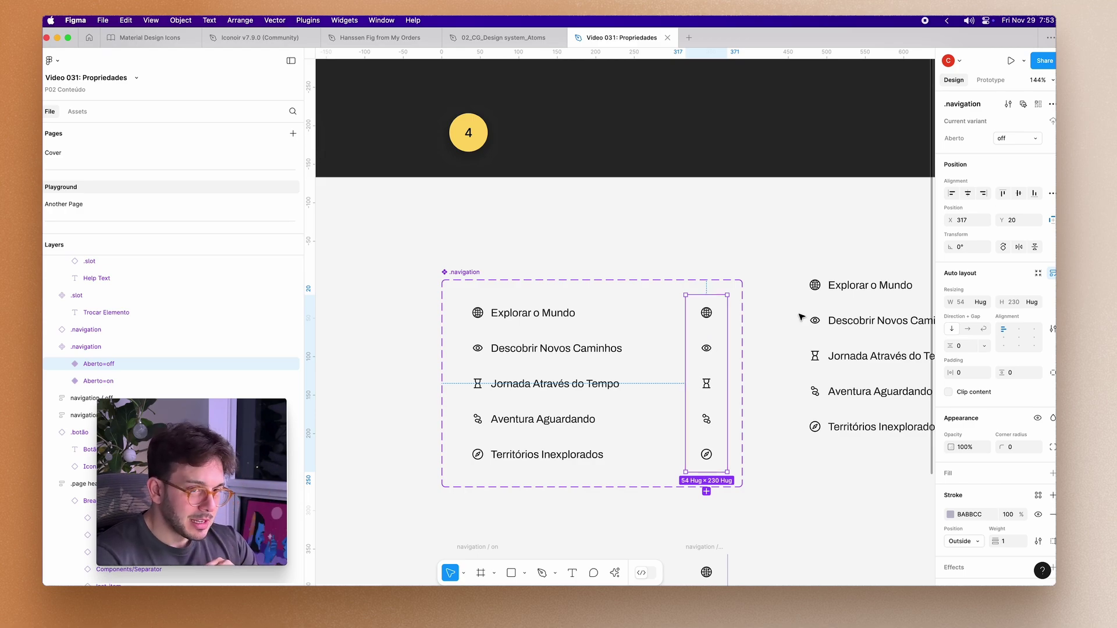
{"action": "left_click", "coordinate": [848, 336]}
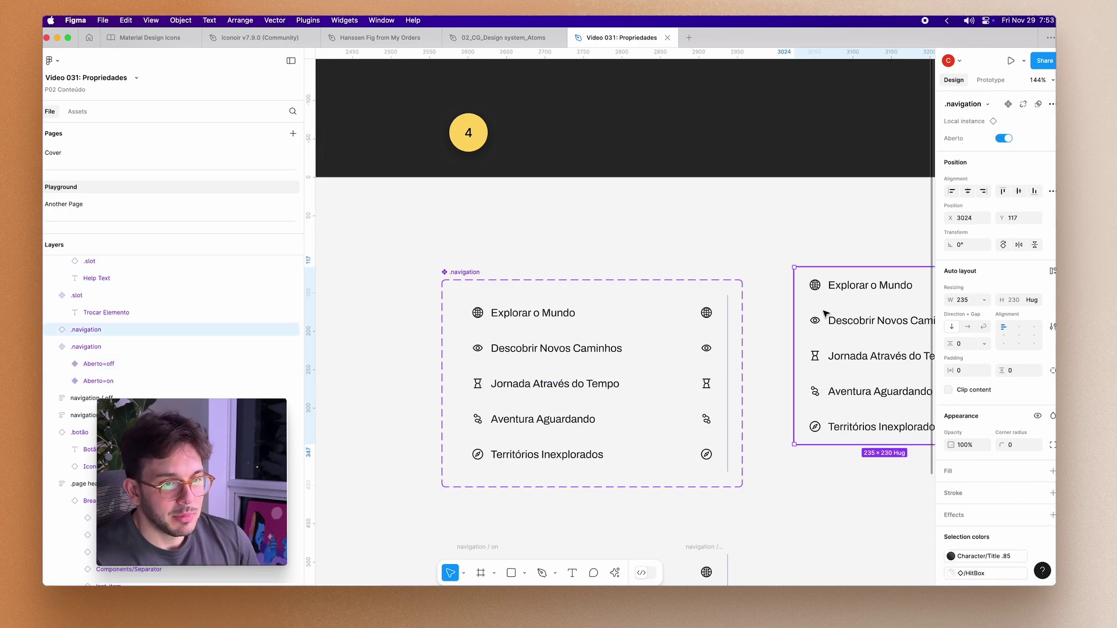
{"action": "left_click", "coordinate": [768, 244]}
{"action": "scroll", "coordinate": [640, 256], "scroll_direction": "right", "scroll_amount": 4}
{"action": "scroll", "coordinate": [542, 261], "scroll_direction": "left", "scroll_amount": 5}
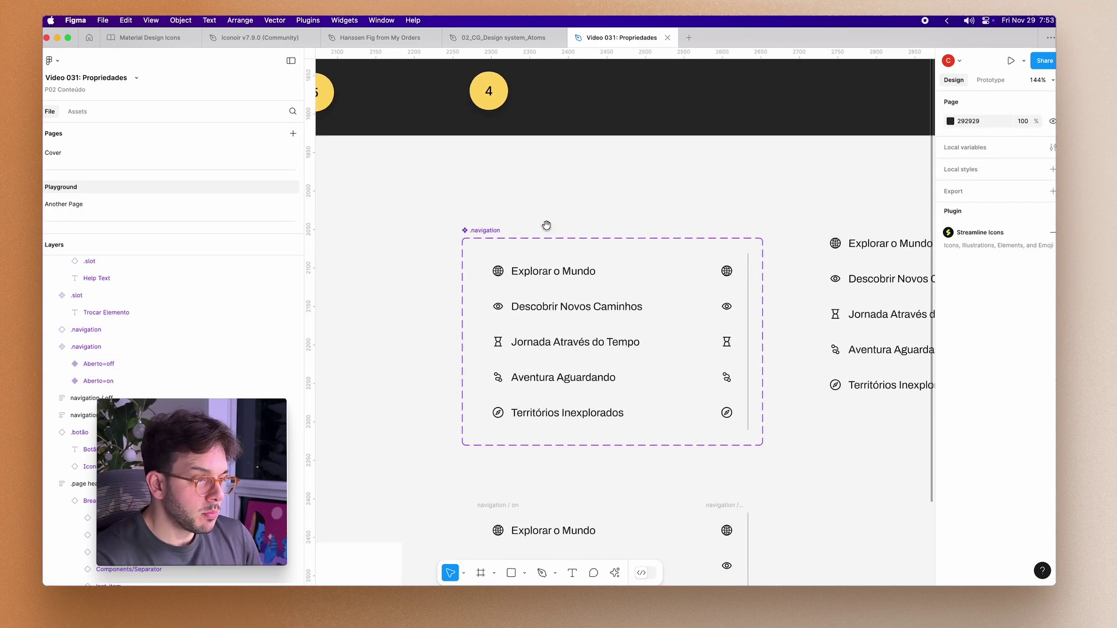
Check the Aberto property on the .navigation component set, and go from its instance back to the main component.
{"action": "left_click", "coordinate": [497, 233]}
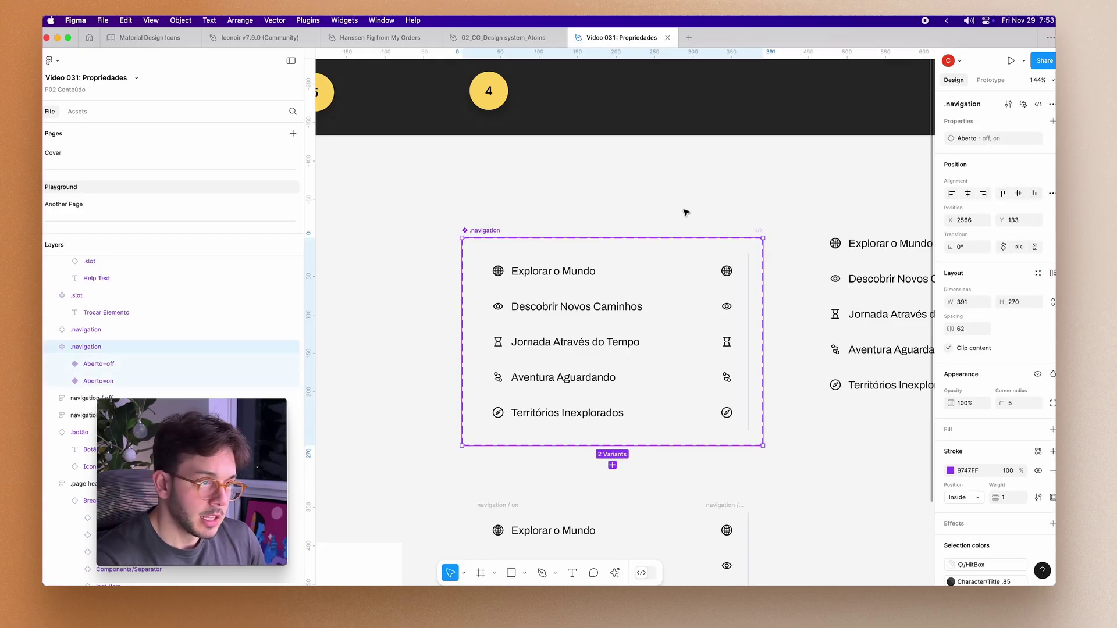
{"action": "left_click", "coordinate": [541, 340]}
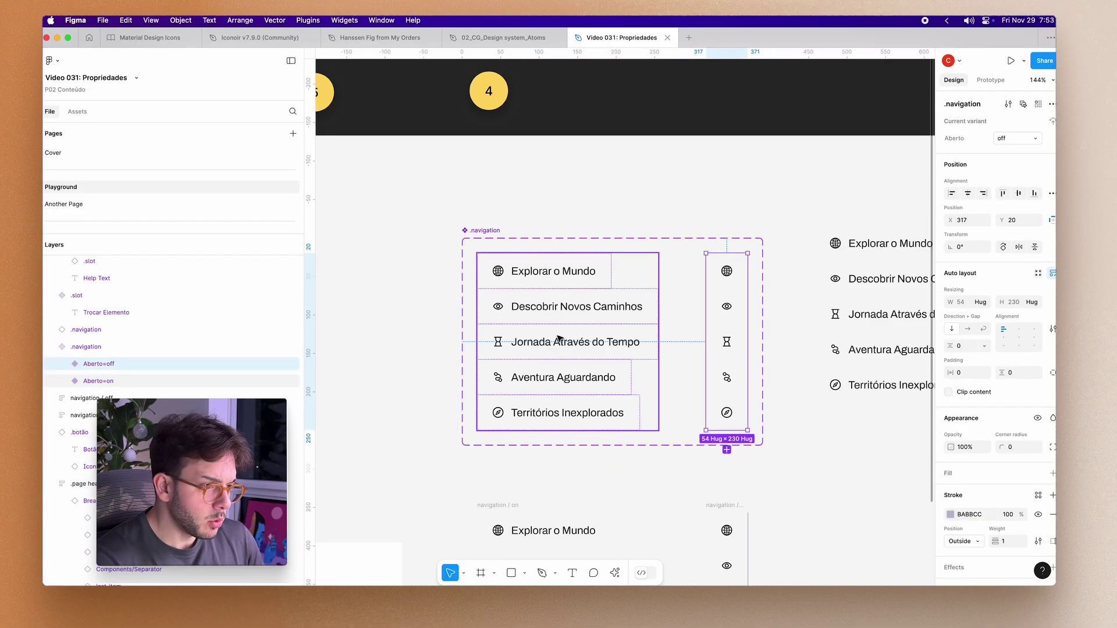
{"action": "scroll", "coordinate": [582, 349], "scroll_direction": "right", "scroll_amount": 5}
{"action": "scroll", "coordinate": [565, 352], "scroll_direction": "right", "scroll_amount": 2}
{"action": "left_click", "coordinate": [674, 315]}
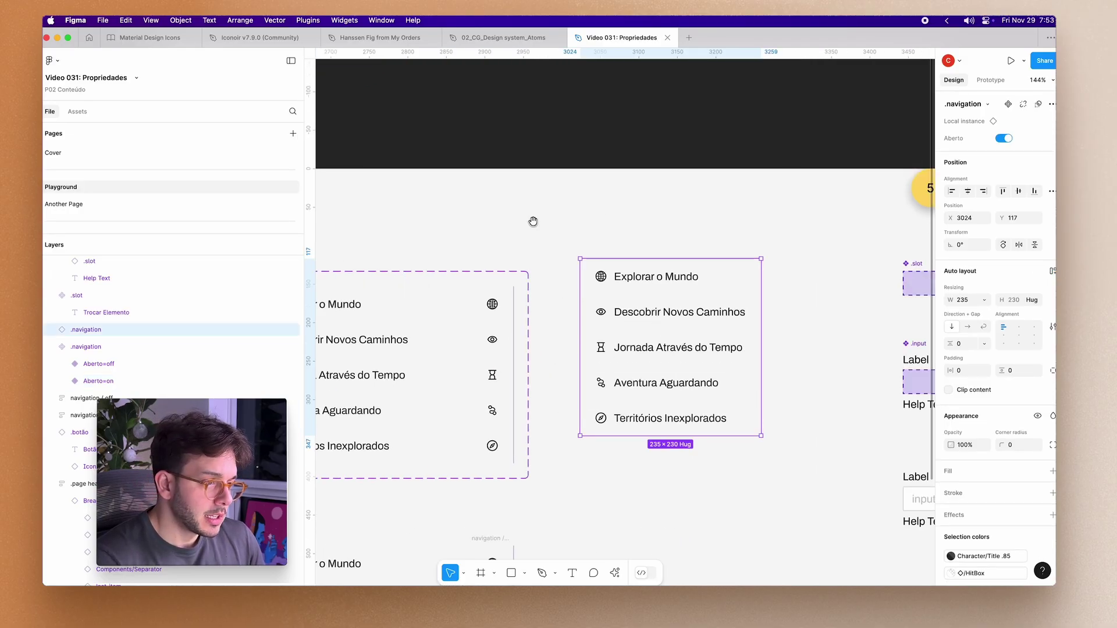
{"action": "left_click", "coordinate": [1009, 103]}
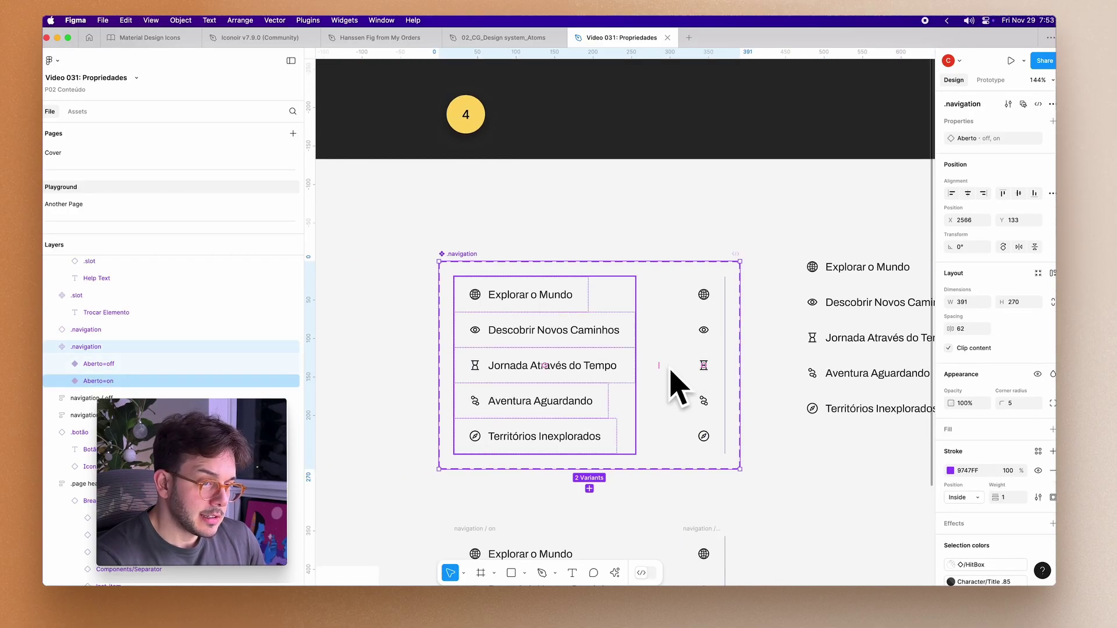
{"action": "key", "text": "shift+2"}
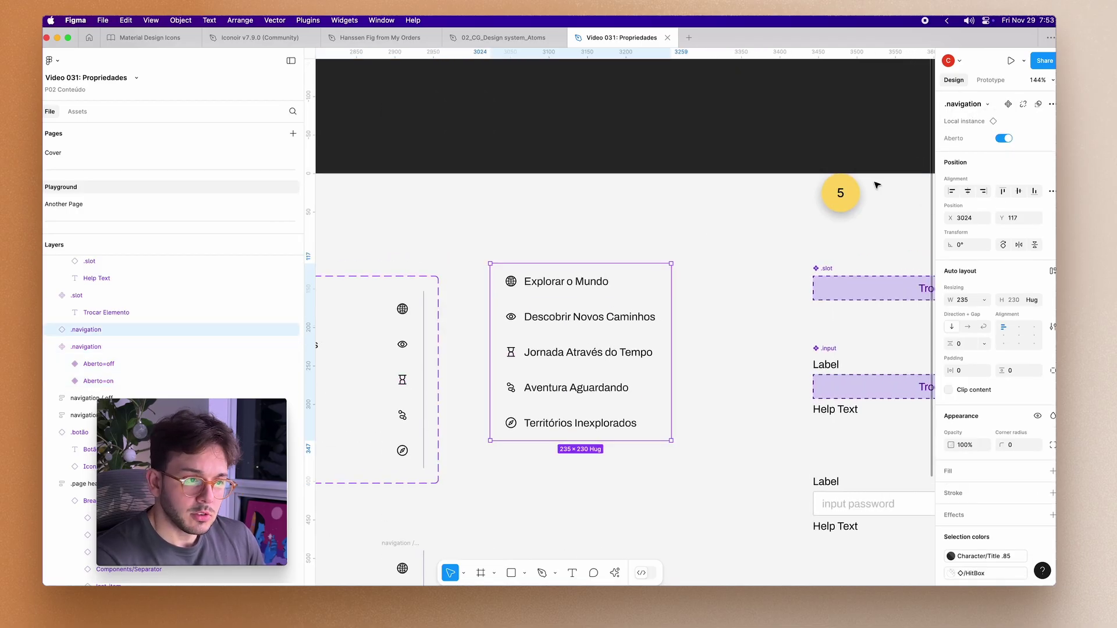
Compare the Estatus options of the button instance with the Aberto property of the navigation instance.
{"action": "scroll", "coordinate": [716, 227], "scroll_direction": "down", "scroll_amount": 5}
{"action": "left_click", "coordinate": [481, 280]}
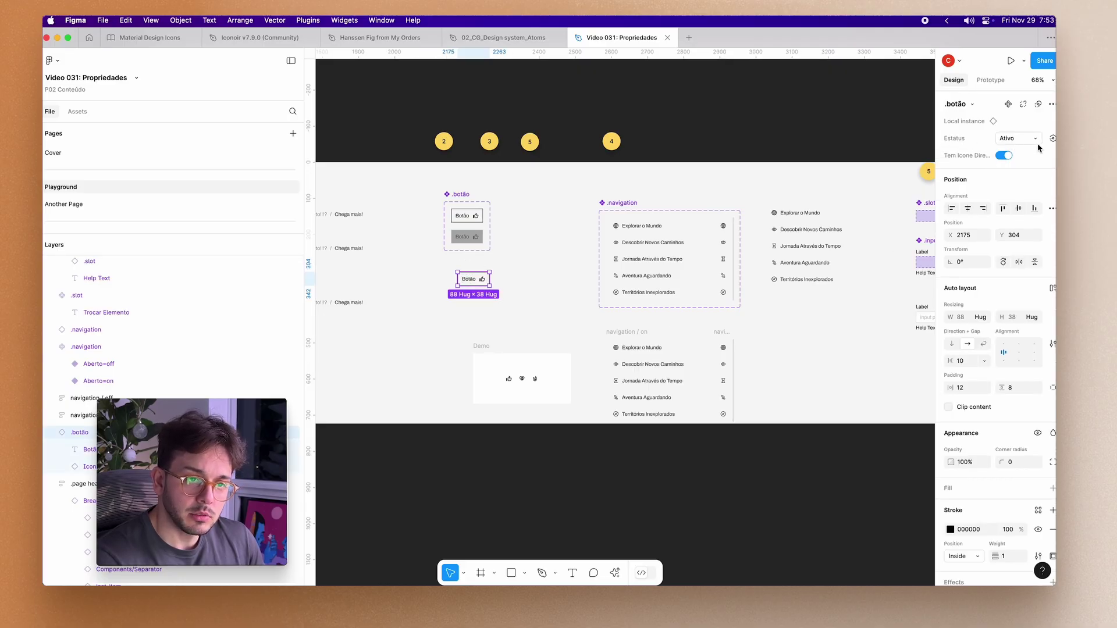
{"action": "left_click", "coordinate": [1022, 139]}
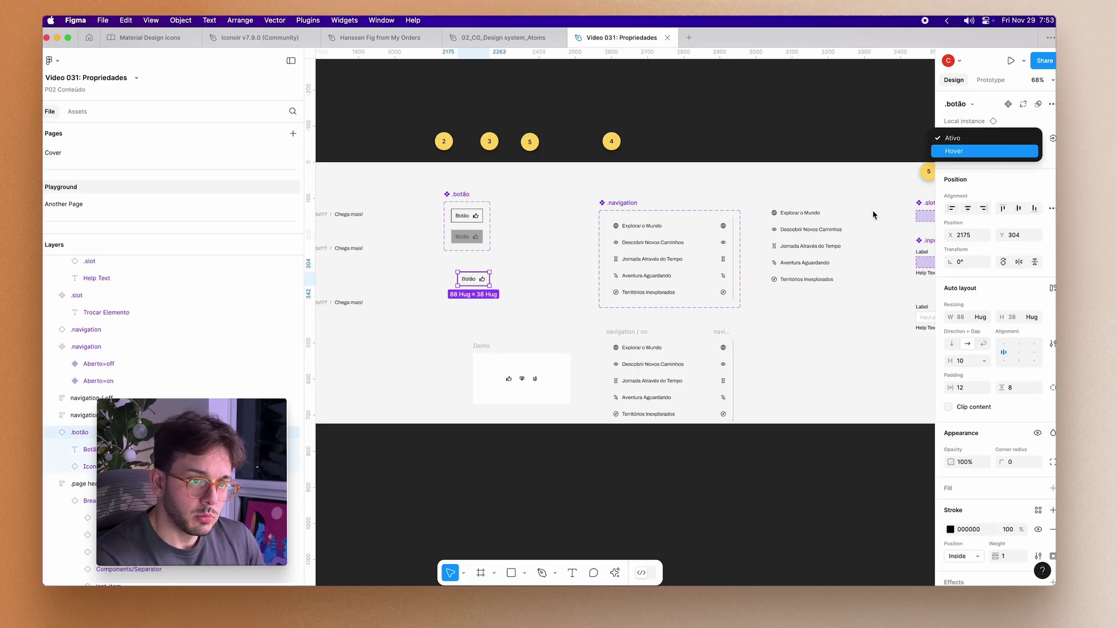
{"action": "left_click", "coordinate": [839, 256]}
{"action": "scroll", "coordinate": [698, 291], "scroll_direction": "right", "scroll_amount": 3}
{"action": "scroll", "coordinate": [598, 317], "scroll_direction": "up", "scroll_amount": 5}
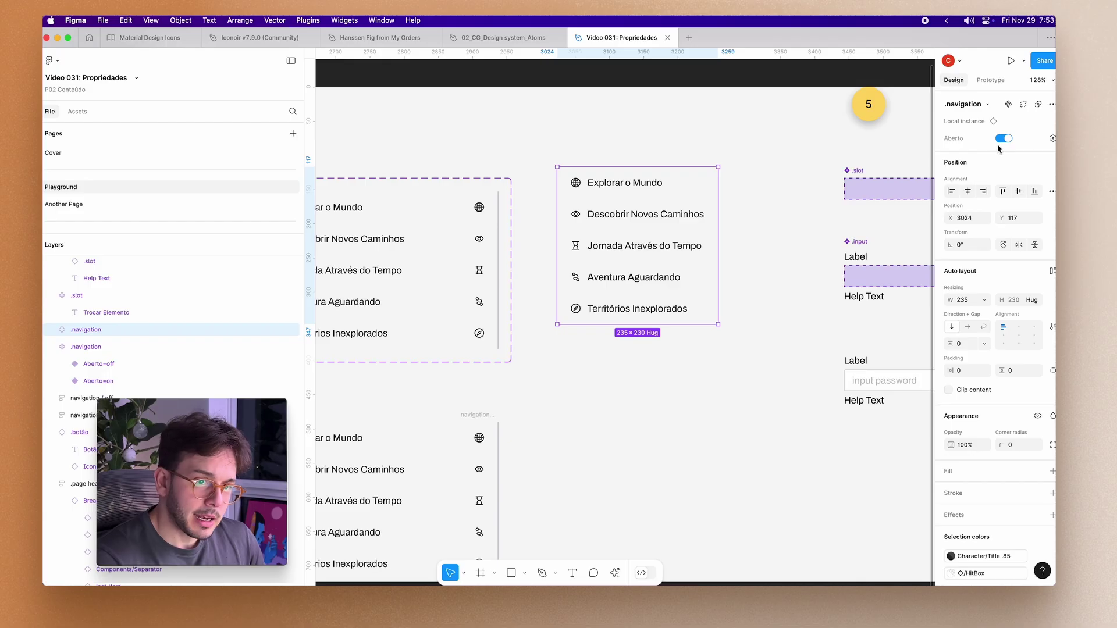
Check the breadcrumb visibility property on the page header instance below the .page header component.
{"action": "scroll", "coordinate": [649, 139], "scroll_direction": "down", "scroll_amount": 5}
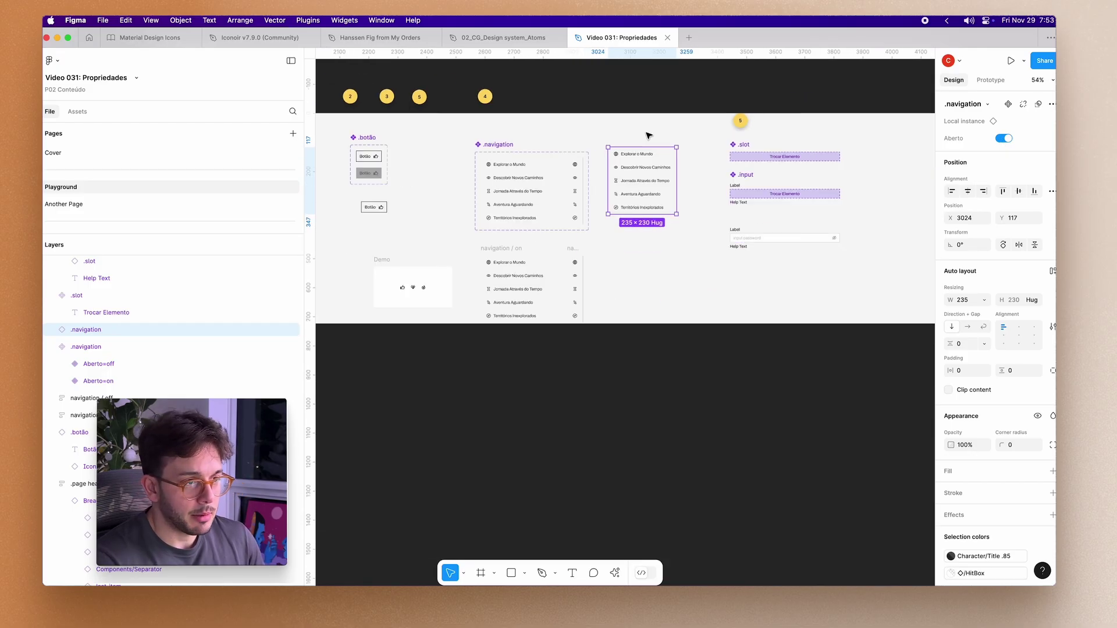
{"action": "scroll", "coordinate": [582, 145], "scroll_direction": "left", "scroll_amount": 5}
{"action": "scroll", "coordinate": [547, 166], "scroll_direction": "up", "scroll_amount": 4}
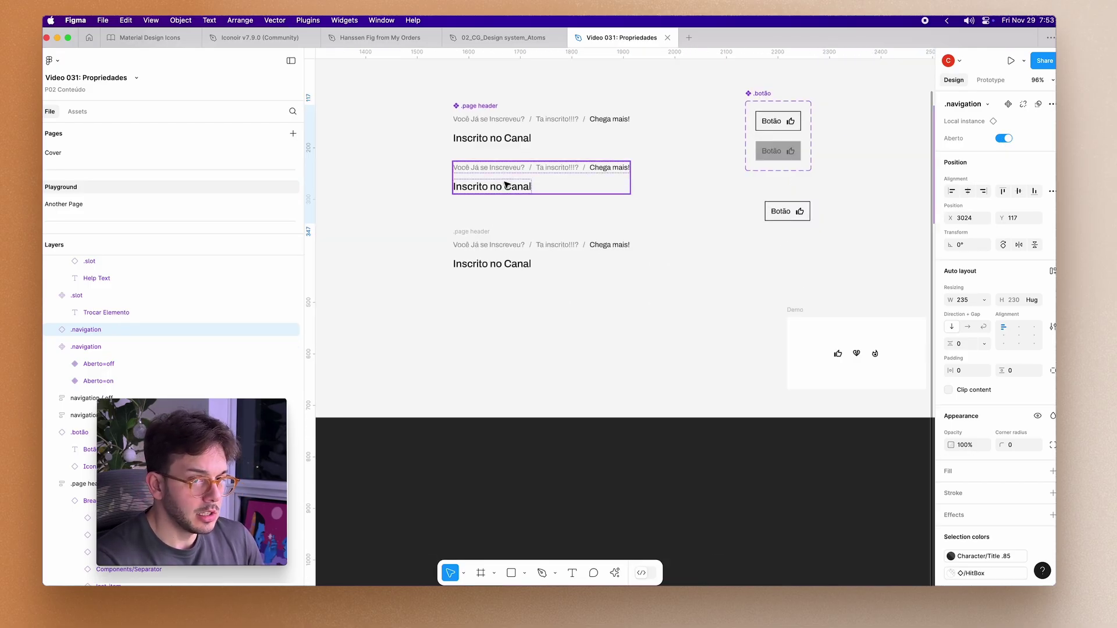
{"action": "left_click", "coordinate": [530, 189]}
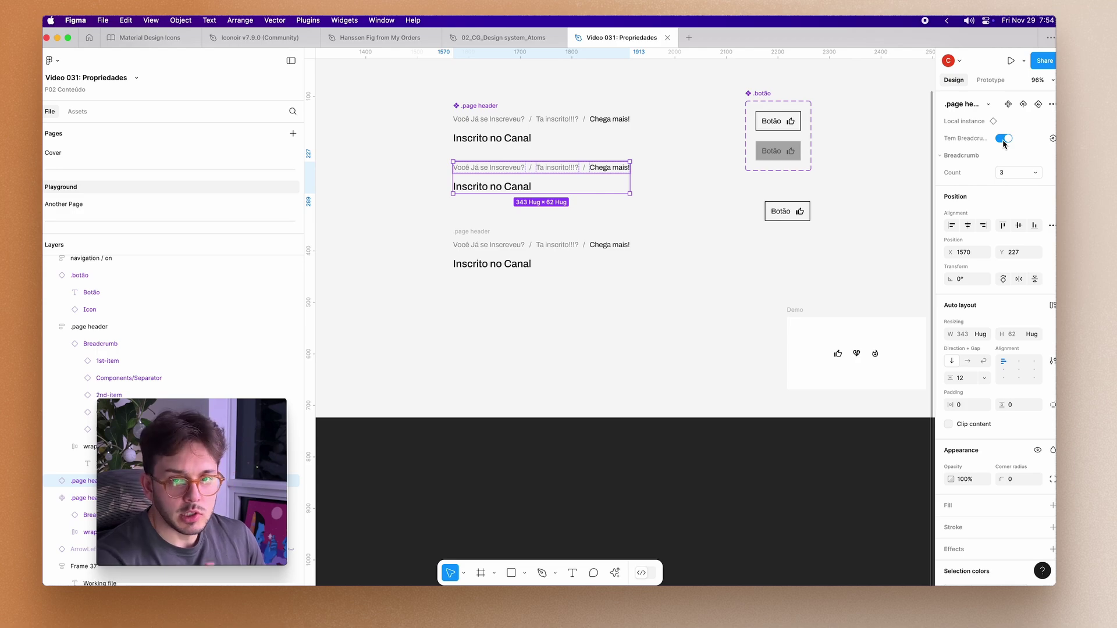
{"action": "left_click", "coordinate": [881, 204]}
Switch Aberto off and back on in the navigation instance beside the .navigation component.
{"action": "scroll", "coordinate": [878, 204], "scroll_direction": "down", "scroll_amount": 10}
{"action": "scroll", "coordinate": [658, 319], "scroll_direction": "right", "scroll_amount": 5}
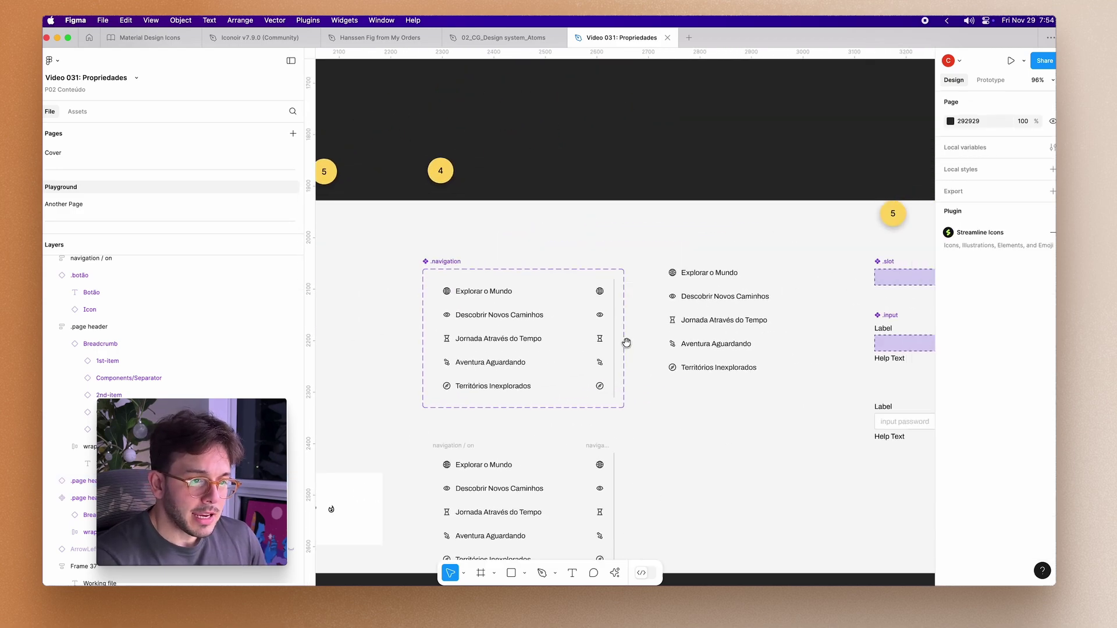
{"action": "left_click", "coordinate": [726, 327]}
{"action": "left_click", "coordinate": [1005, 139]}
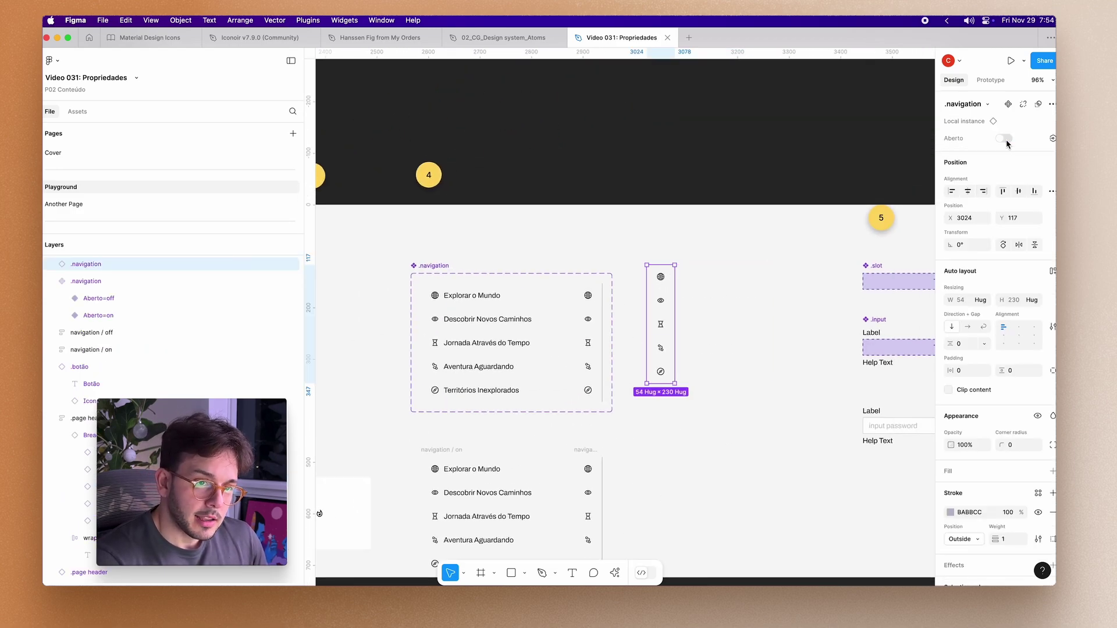
{"action": "left_click", "coordinate": [1006, 143]}
{"action": "left_click", "coordinate": [1005, 139]}
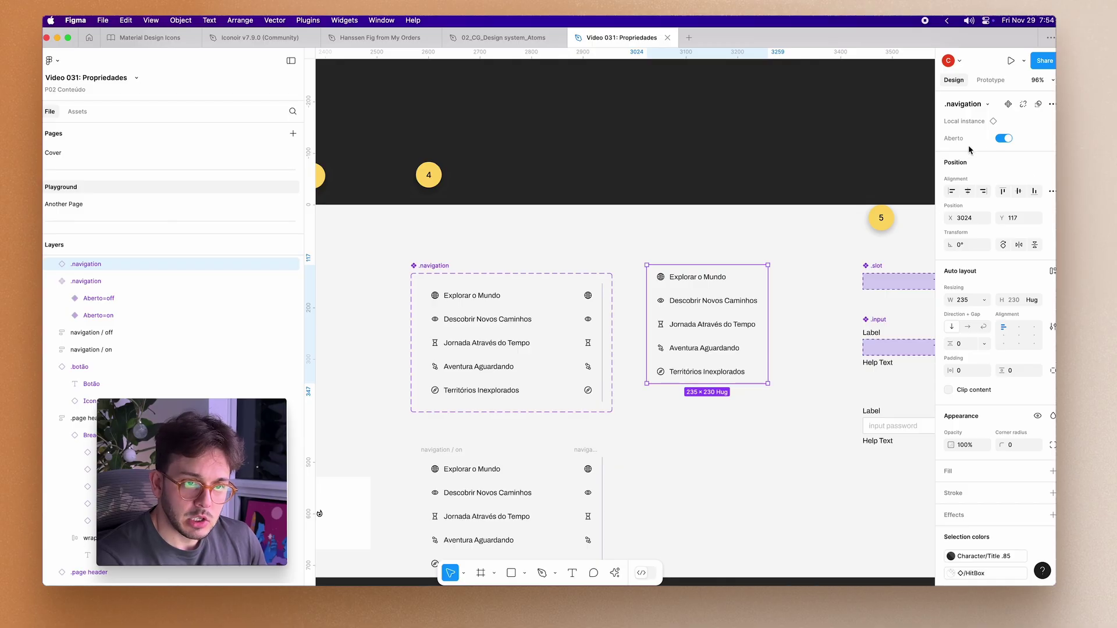
Examine the Aberto=on variant, the .navigation component set's configuration, and the values of its Aberto variant property.
{"action": "left_click", "coordinate": [507, 367]}
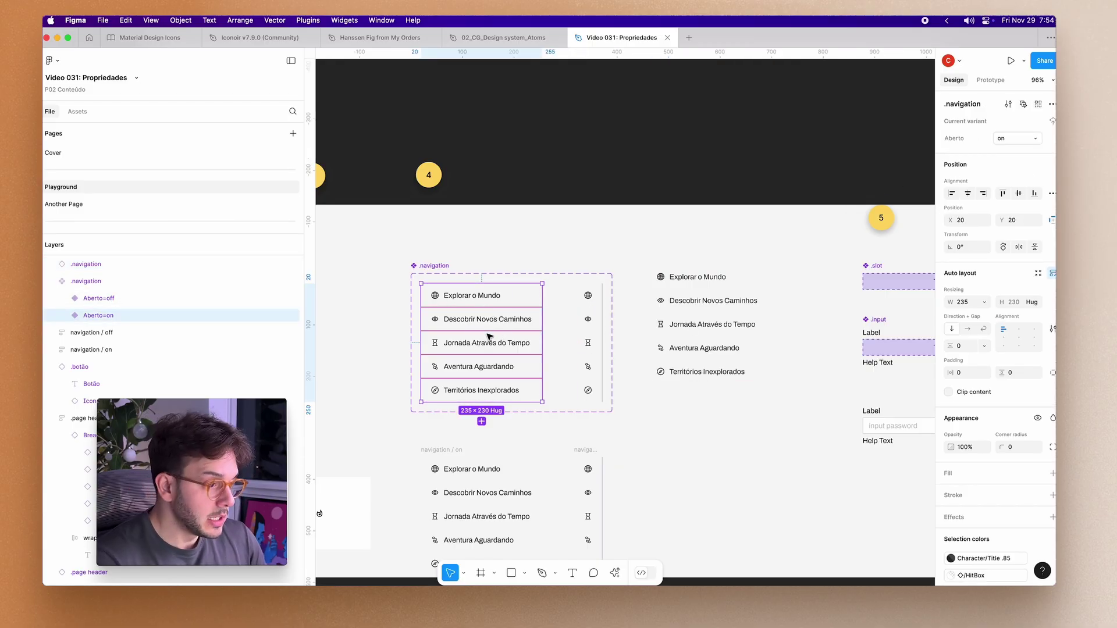
{"action": "left_click", "coordinate": [618, 444]}
{"action": "left_click", "coordinate": [512, 319]}
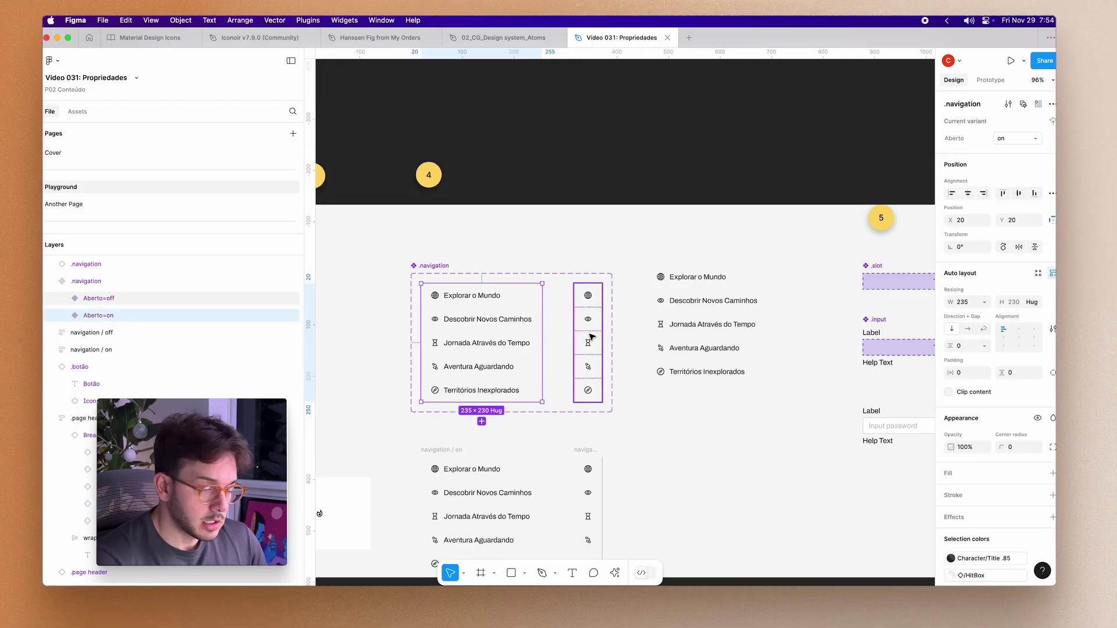
{"action": "key", "text": "Escape"}
{"action": "left_click", "coordinate": [1010, 104]}
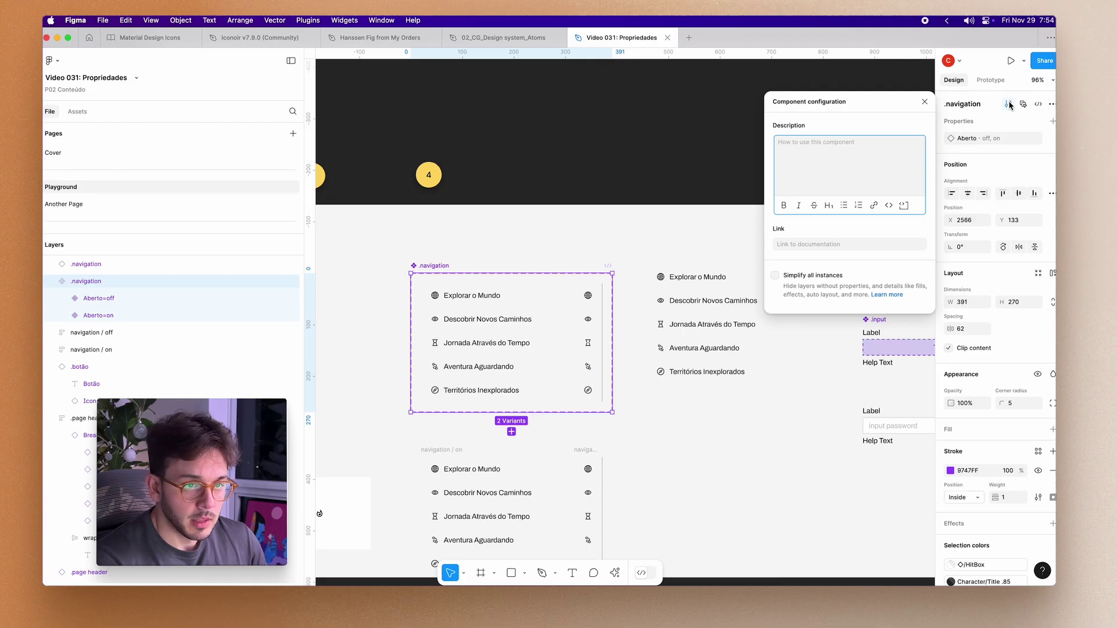
{"action": "left_click", "coordinate": [1009, 106]}
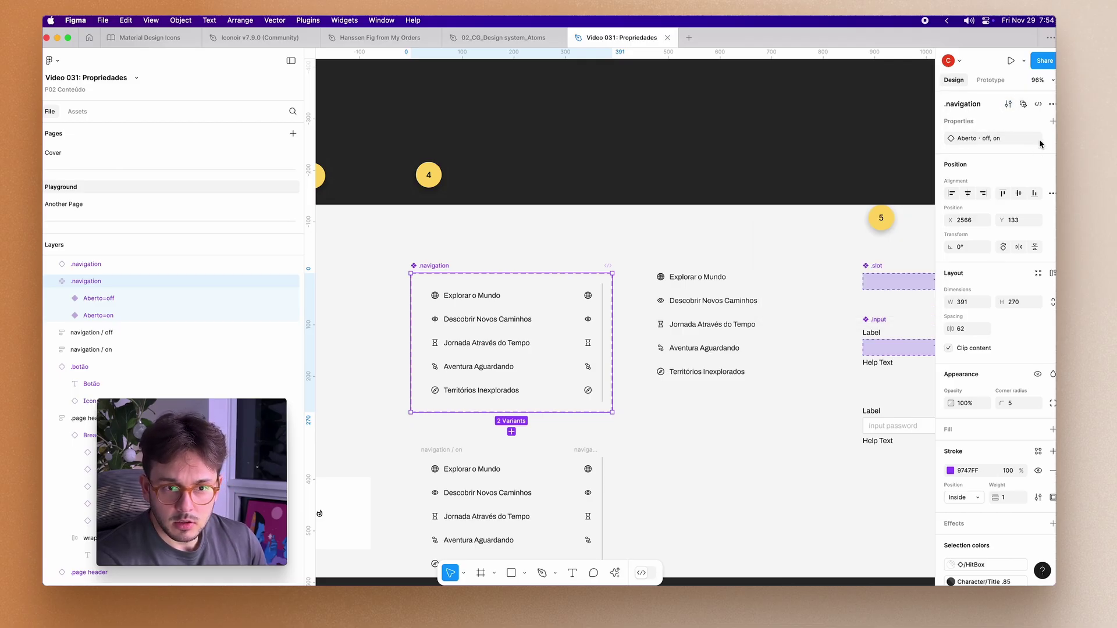
{"action": "left_click", "coordinate": [1039, 139]}
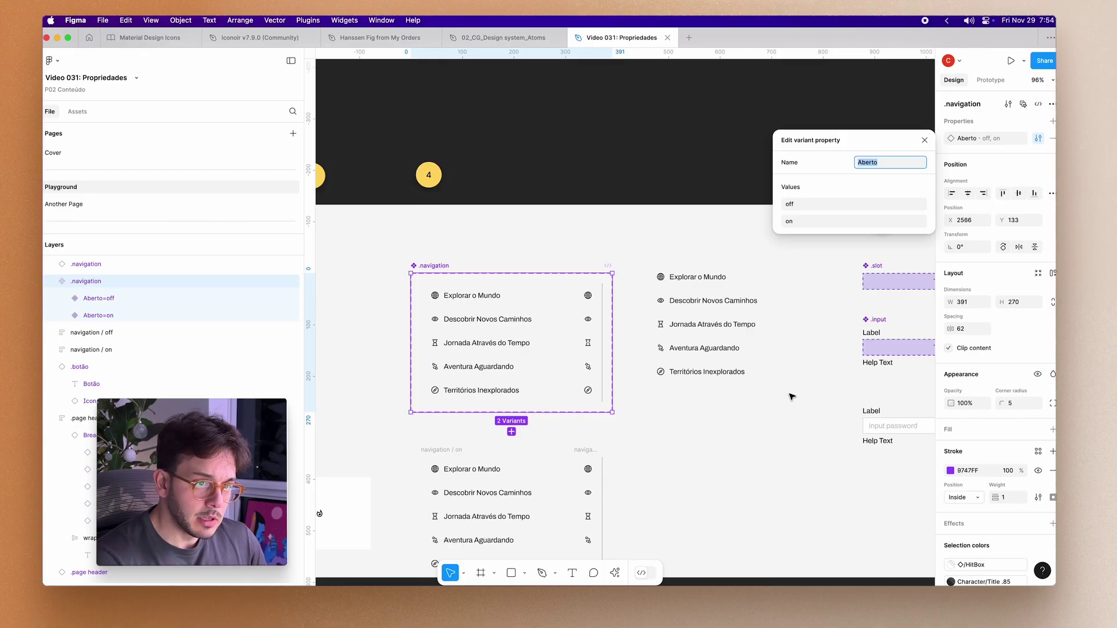
Toggle Aberto off and on again in the navigation instance, and inspect the Aberto=off variant in the component set.
{"action": "left_click", "coordinate": [707, 361]}
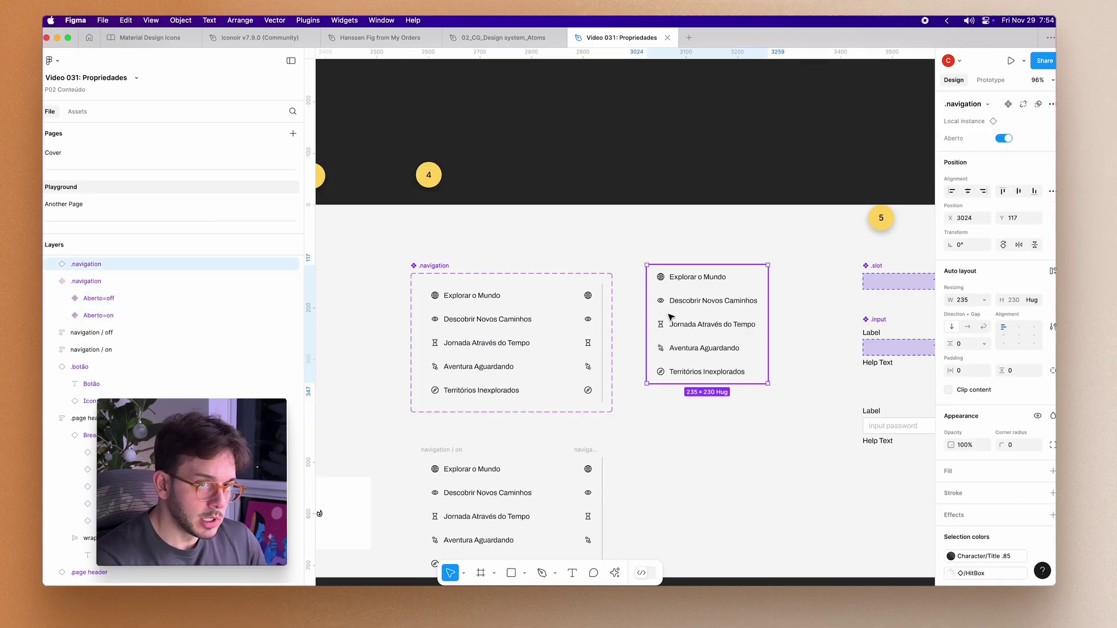
{"action": "left_click", "coordinate": [1005, 142]}
{"action": "left_click", "coordinate": [1005, 142]}
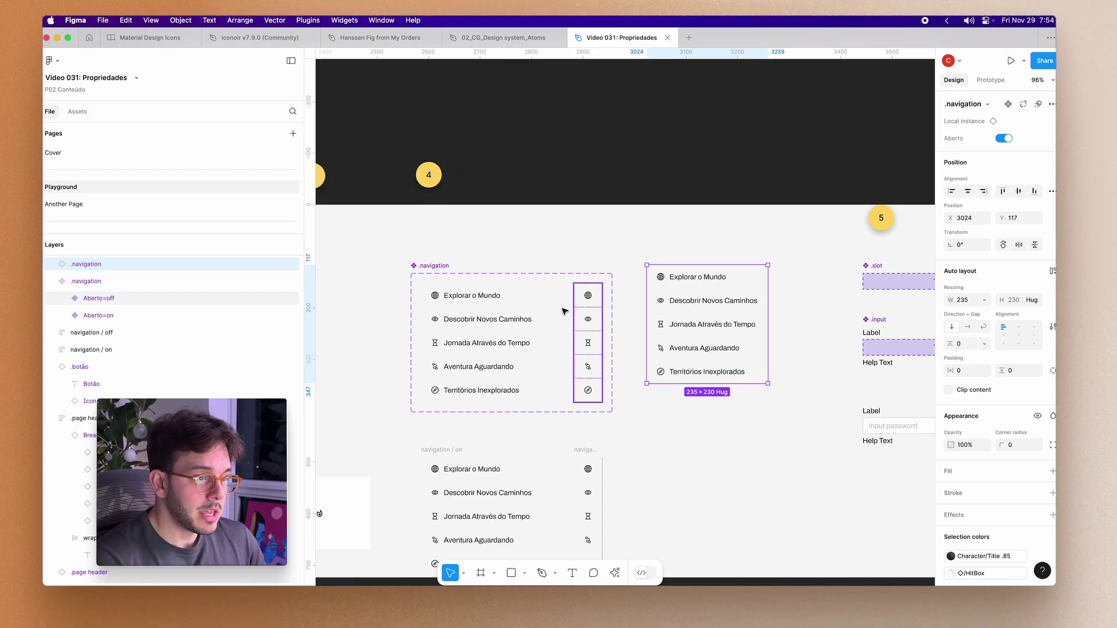
{"action": "left_click", "coordinate": [587, 304]}
{"action": "left_click", "coordinate": [589, 312]}
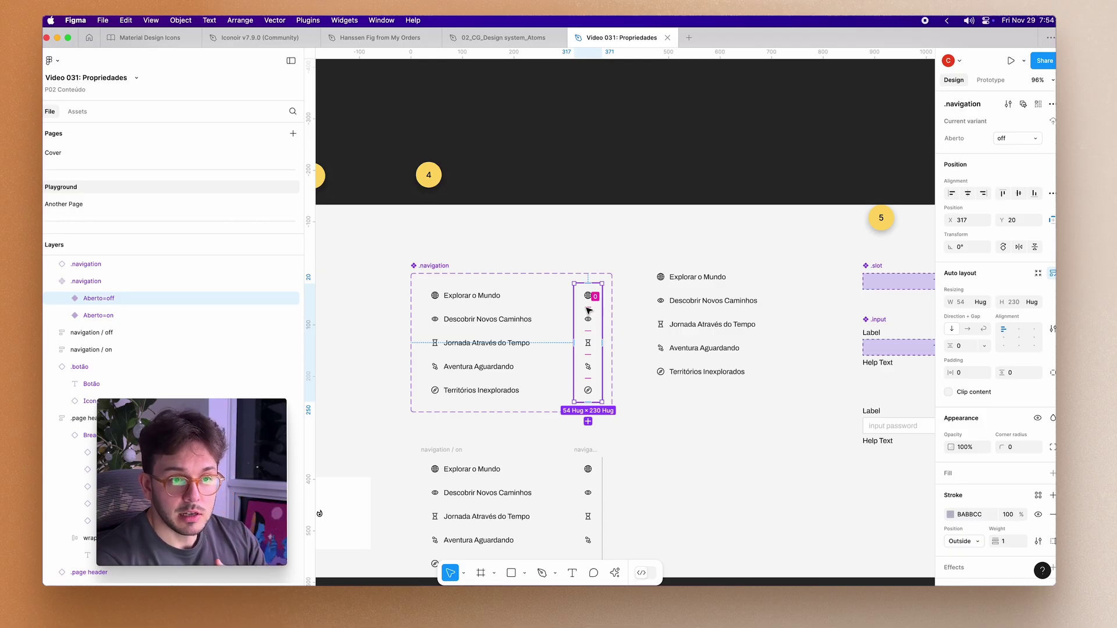
{"action": "left_click", "coordinate": [539, 260]}
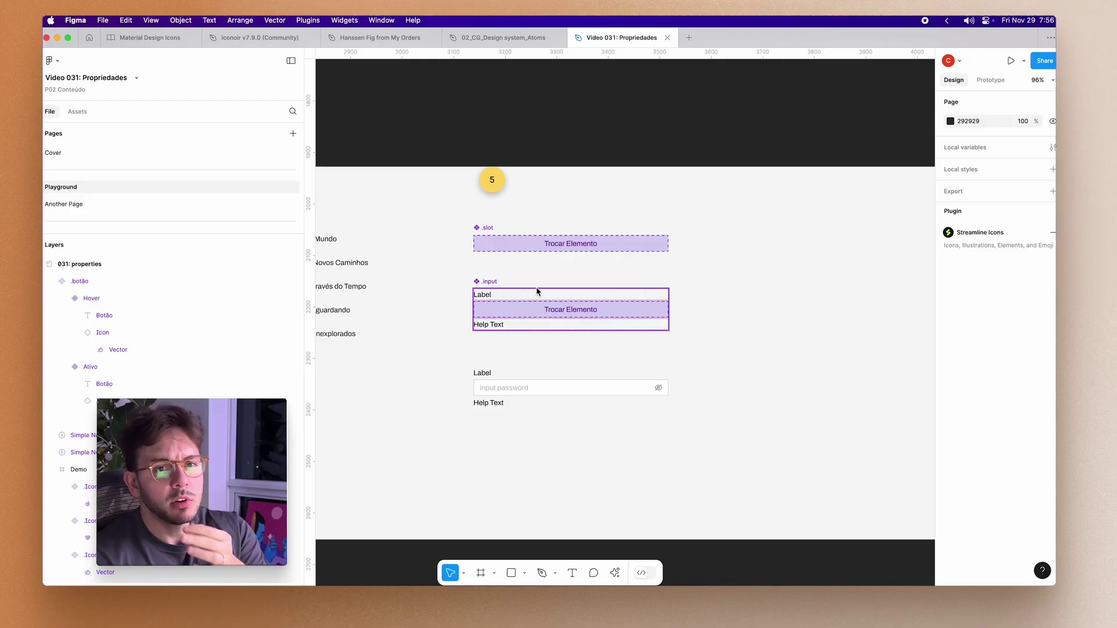
Return to the .botão component set and check the properties of the thumbs-up icon in its Ativo variant.
{"action": "scroll", "coordinate": [628, 355], "scroll_direction": "left", "scroll_amount": 10}
{"action": "scroll", "coordinate": [628, 354], "scroll_direction": "down", "scroll_amount": 2}
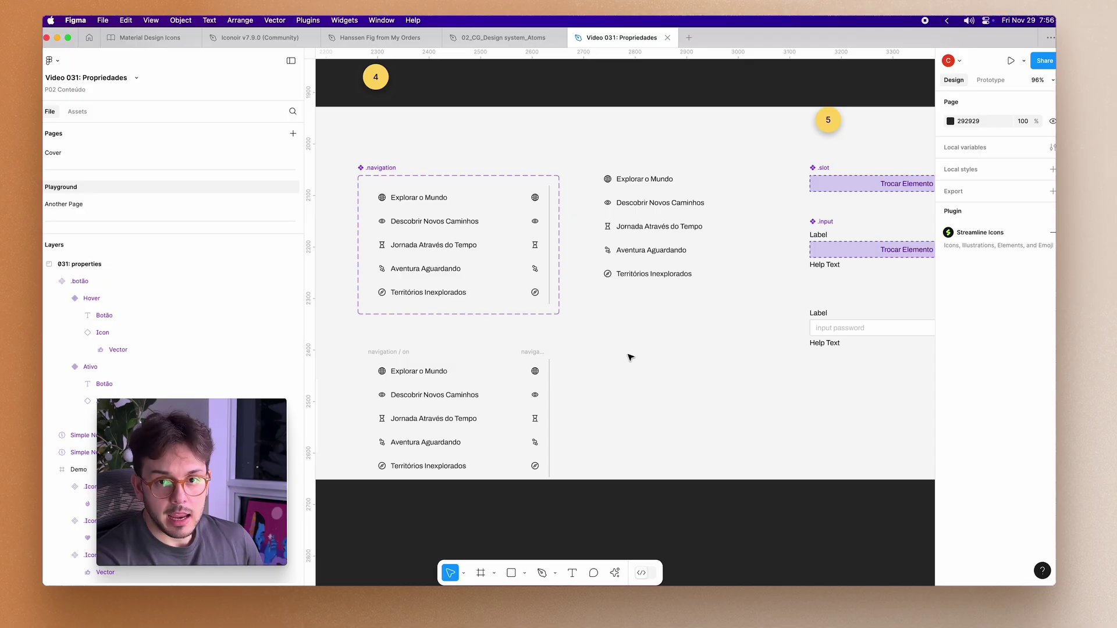
{"action": "scroll", "coordinate": [631, 357], "scroll_direction": "left", "scroll_amount": 10}
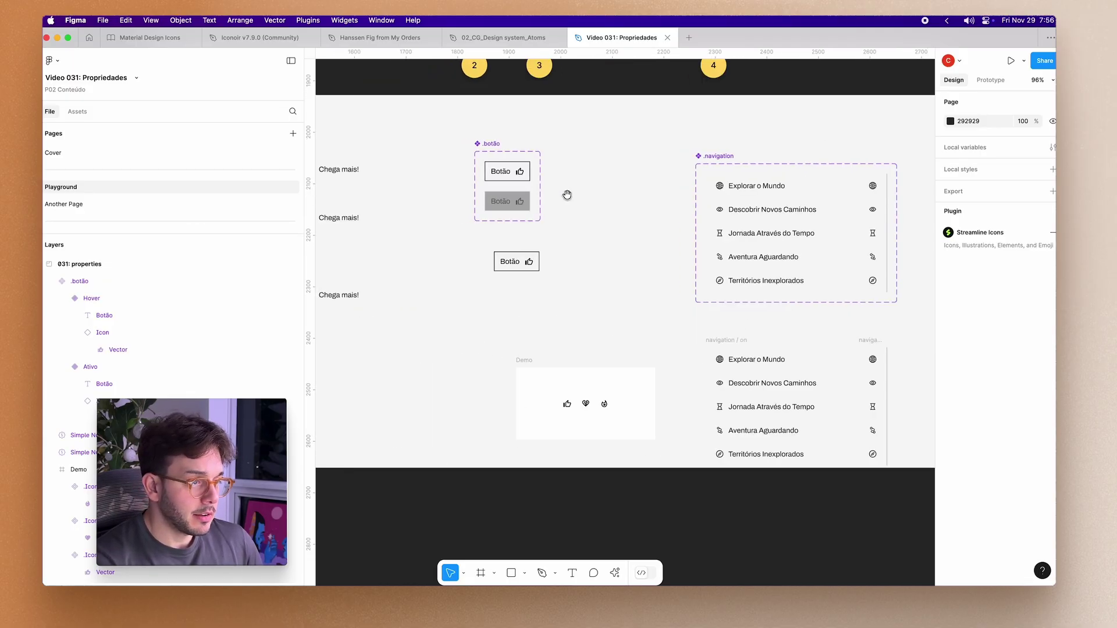
{"action": "scroll", "coordinate": [553, 189], "scroll_direction": "up", "scroll_amount": 5}
{"action": "double_click", "coordinate": [495, 158]}
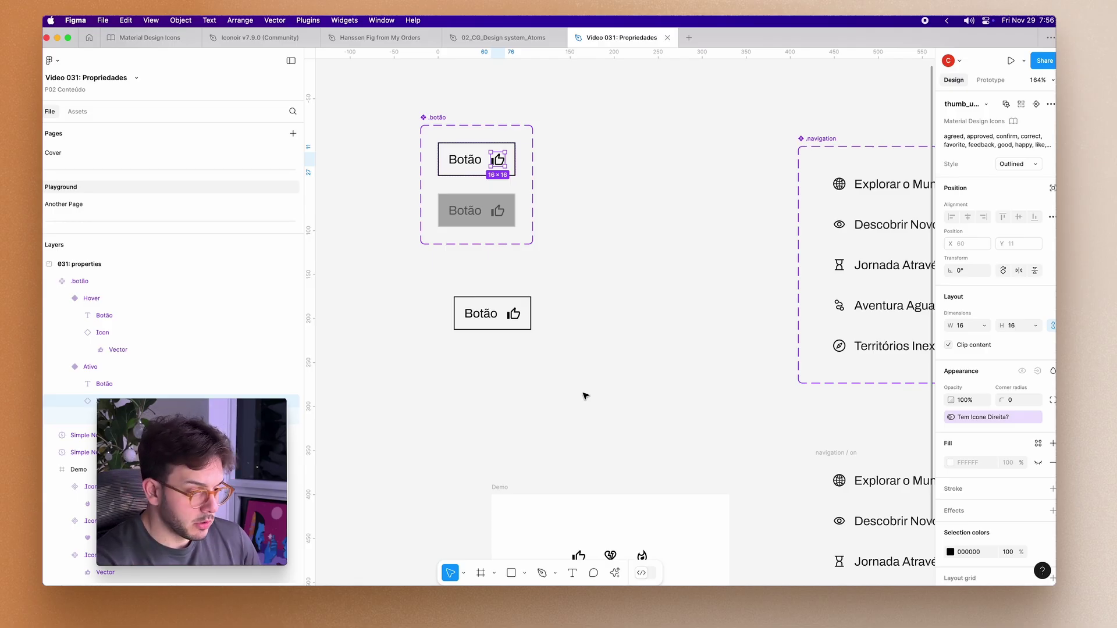
{"action": "scroll", "coordinate": [585, 396], "scroll_direction": "down", "scroll_amount": 3}
{"action": "left_click", "coordinate": [581, 422]}
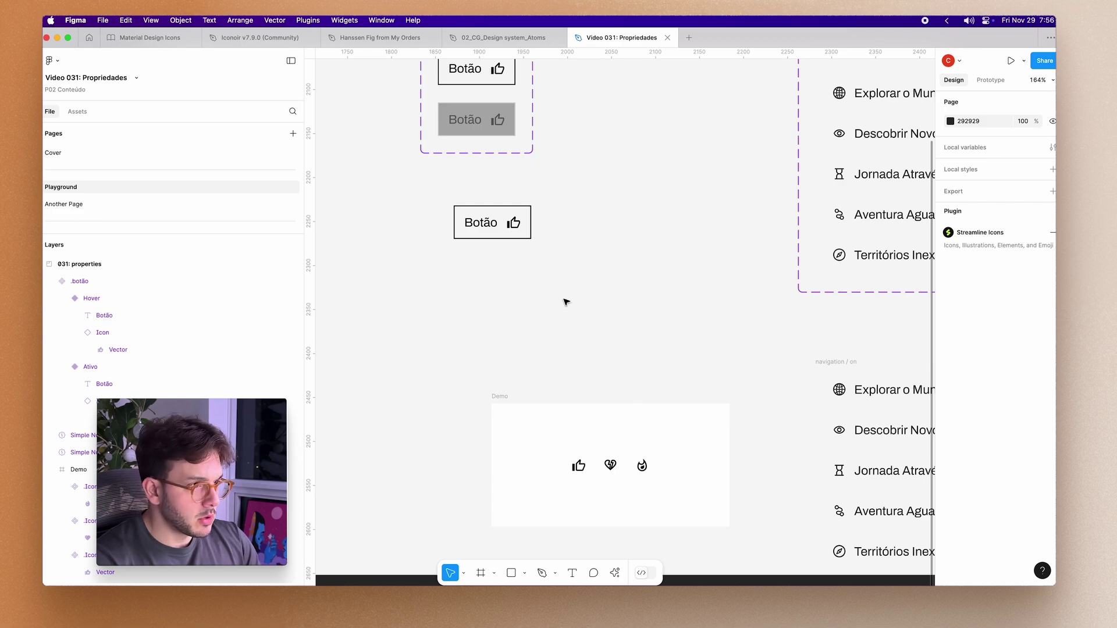
{"action": "left_click", "coordinate": [560, 385]}
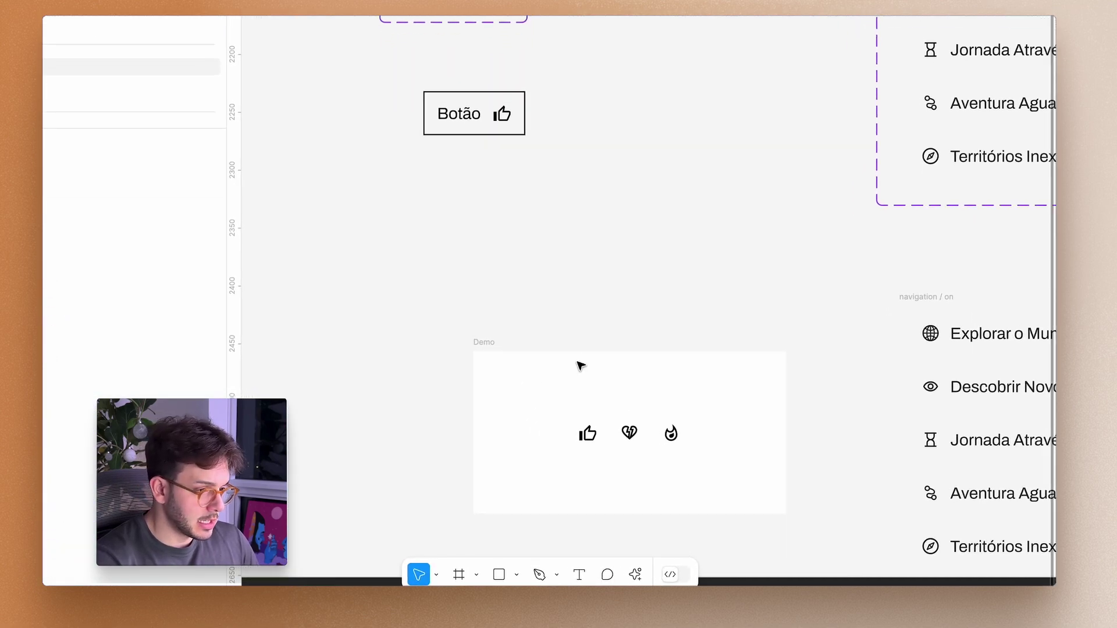
Inspect the thumbs-up, broken heart and flame icon components in the Demo frame.
{"action": "left_click", "coordinate": [494, 342]}
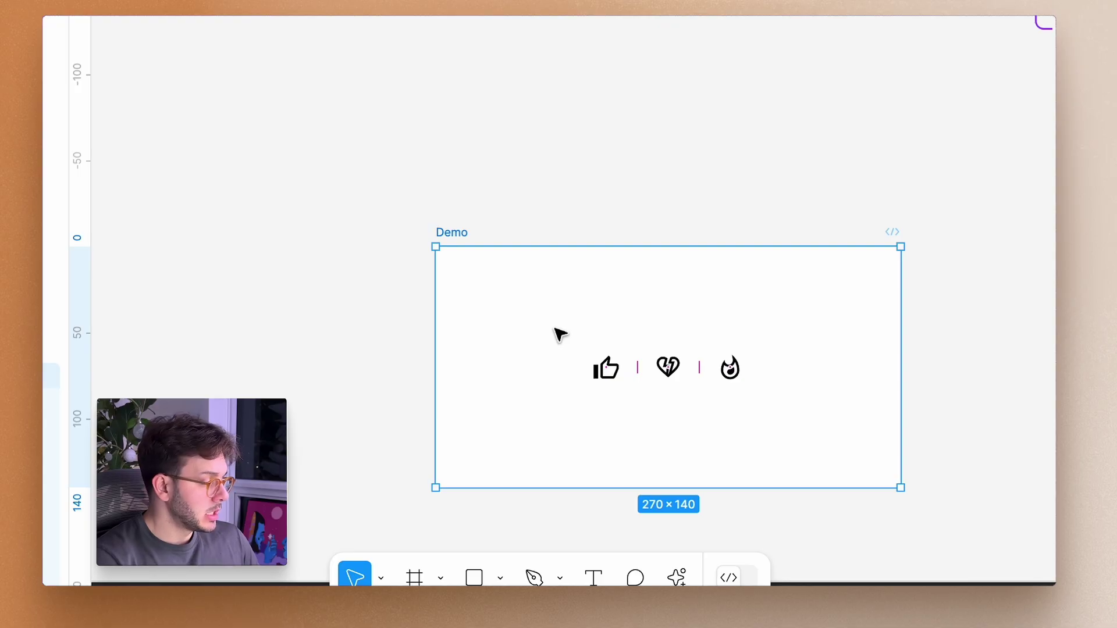
{"action": "left_click", "coordinate": [608, 370]}
{"action": "left_click", "coordinate": [668, 367]}
{"action": "left_click", "coordinate": [732, 371]}
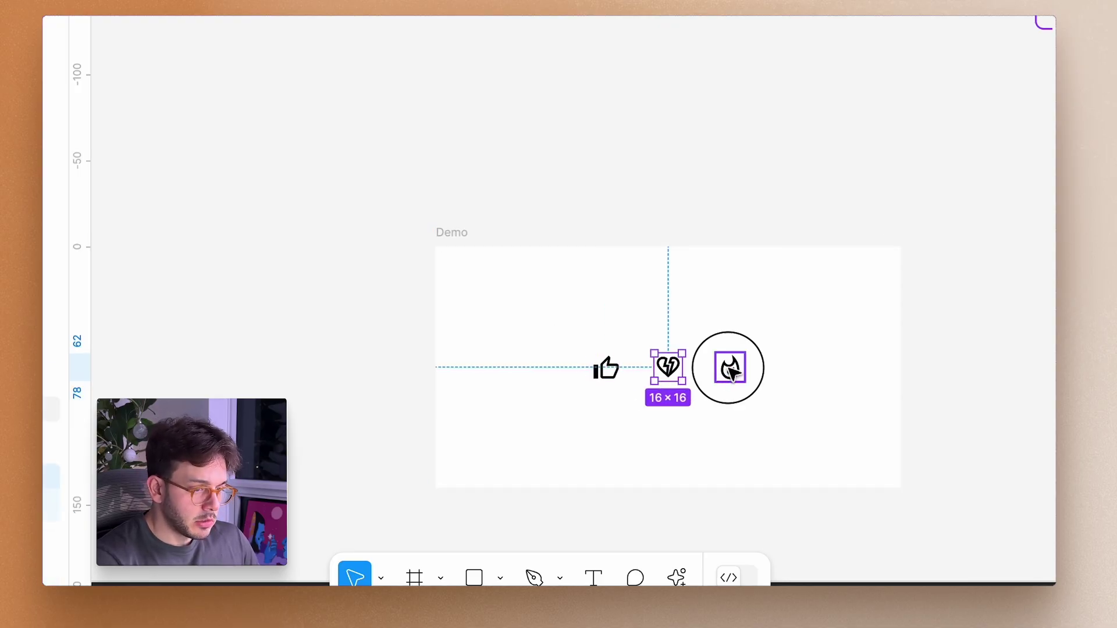
{"action": "left_click", "coordinate": [667, 366]}
{"action": "left_click", "coordinate": [605, 368]}
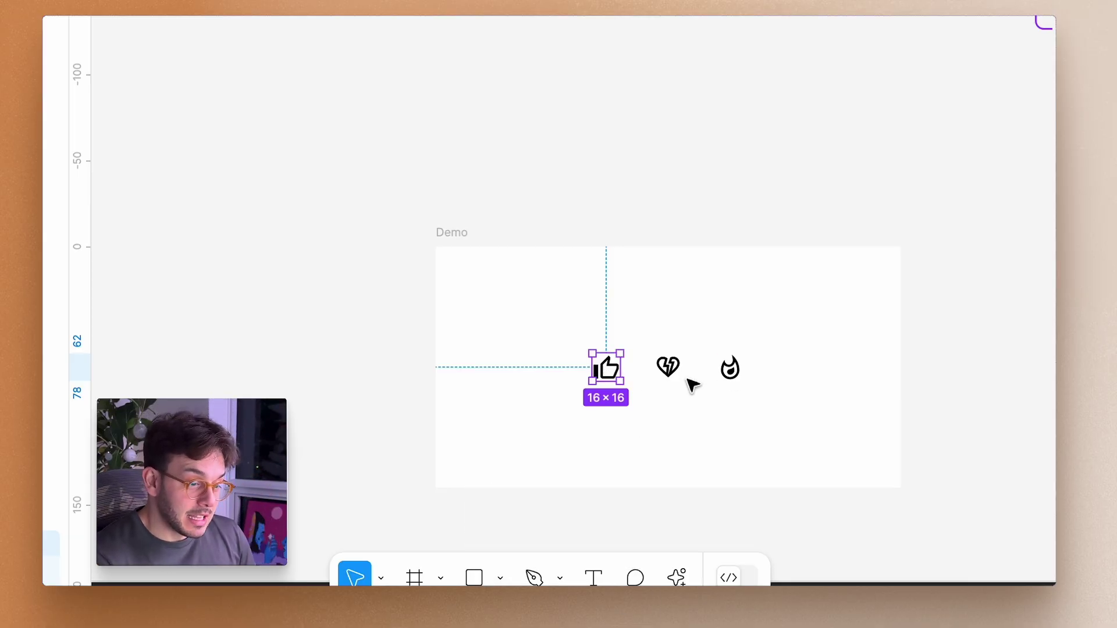
{"action": "left_click", "coordinate": [668, 368]}
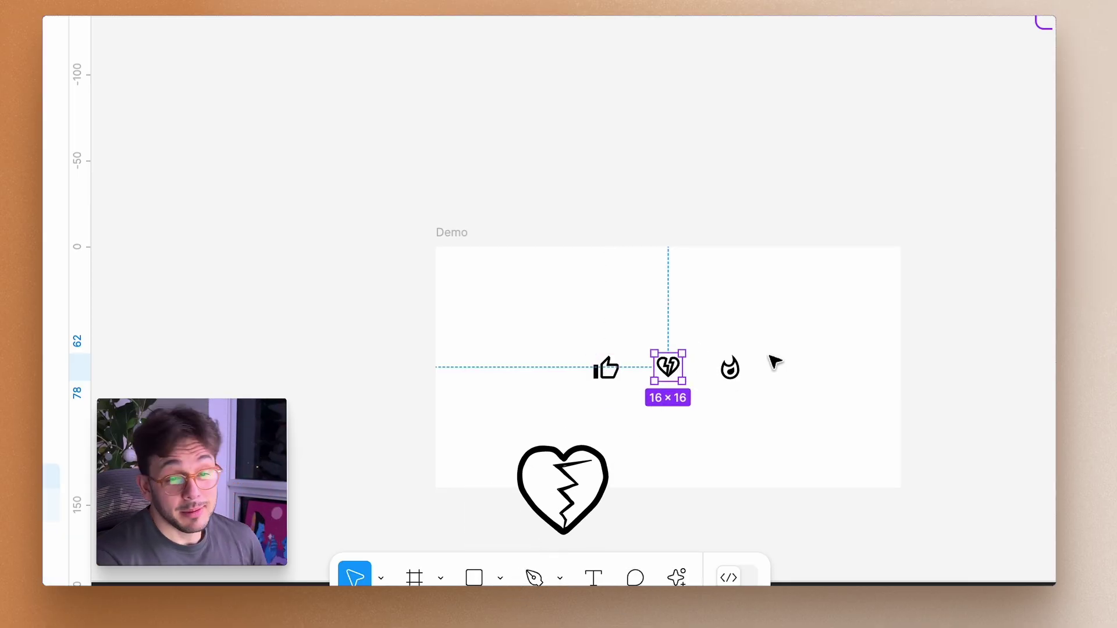
Duplicate .Icon-fire in the Demo frame and replace the thumbs-up icons in the Ativo and Hover button variants with that icon.
{"action": "left_click", "coordinate": [745, 375]}
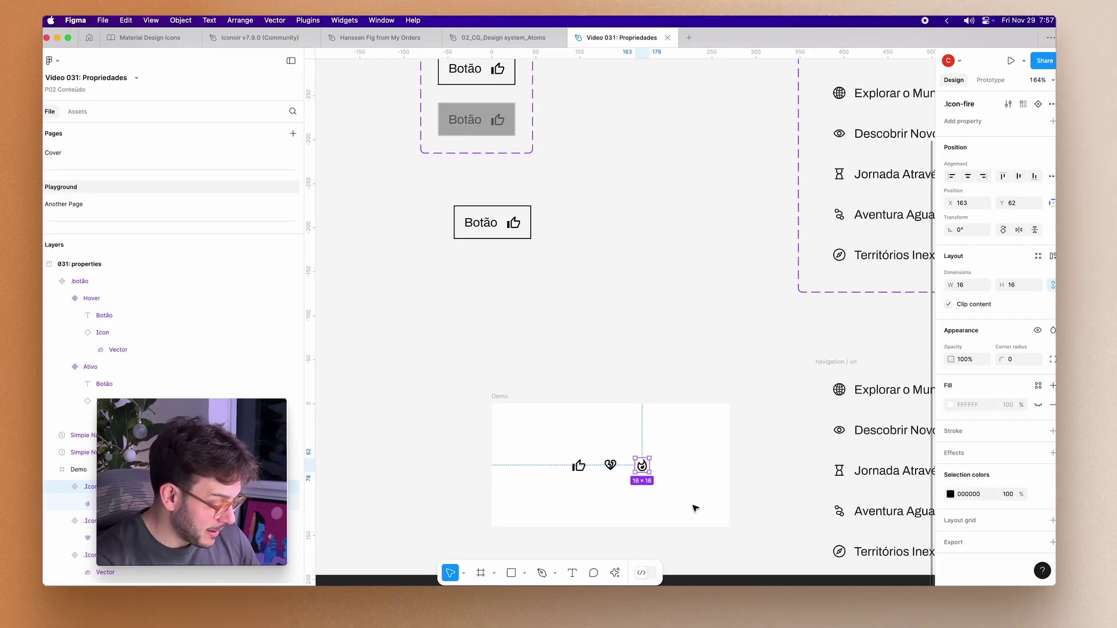
{"action": "key", "text": "super+d"}
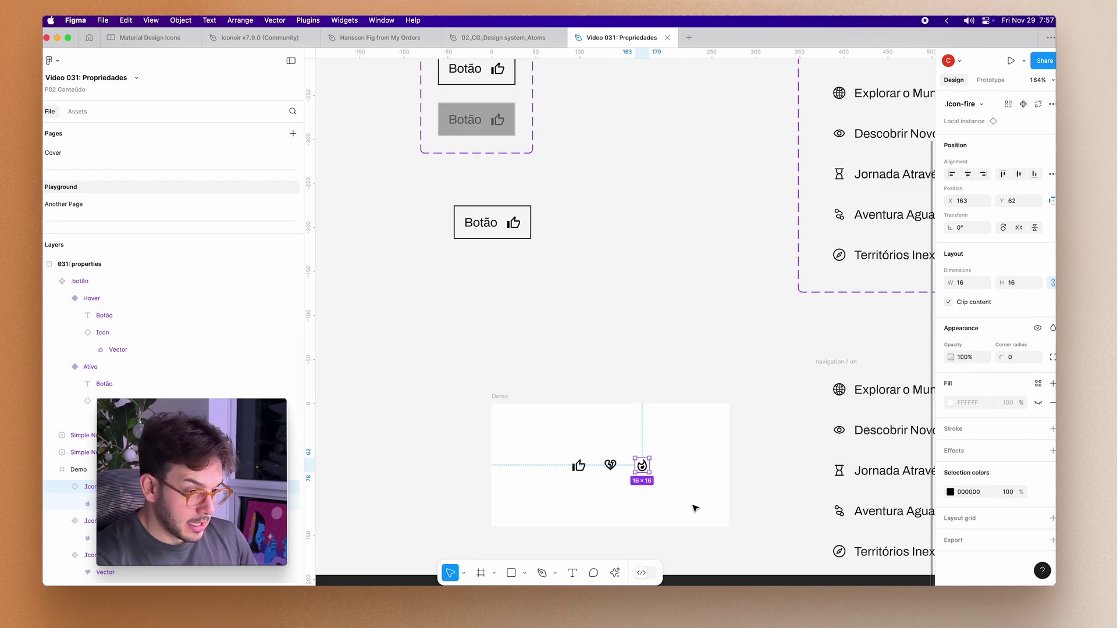
{"action": "scroll", "coordinate": [674, 372], "scroll_direction": "up", "scroll_amount": 5}
{"action": "scroll", "coordinate": [675, 372], "scroll_direction": "left", "scroll_amount": 2}
{"action": "left_click", "coordinate": [556, 211]}
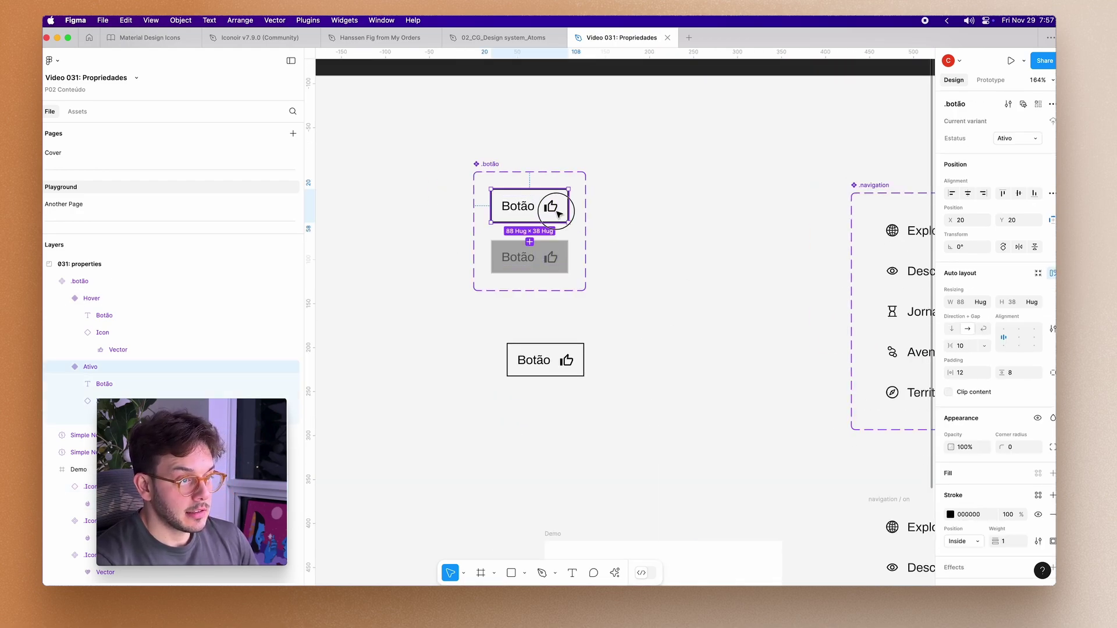
{"action": "left_click", "coordinate": [557, 211]}
{"action": "key", "text": "super+shift+r"}
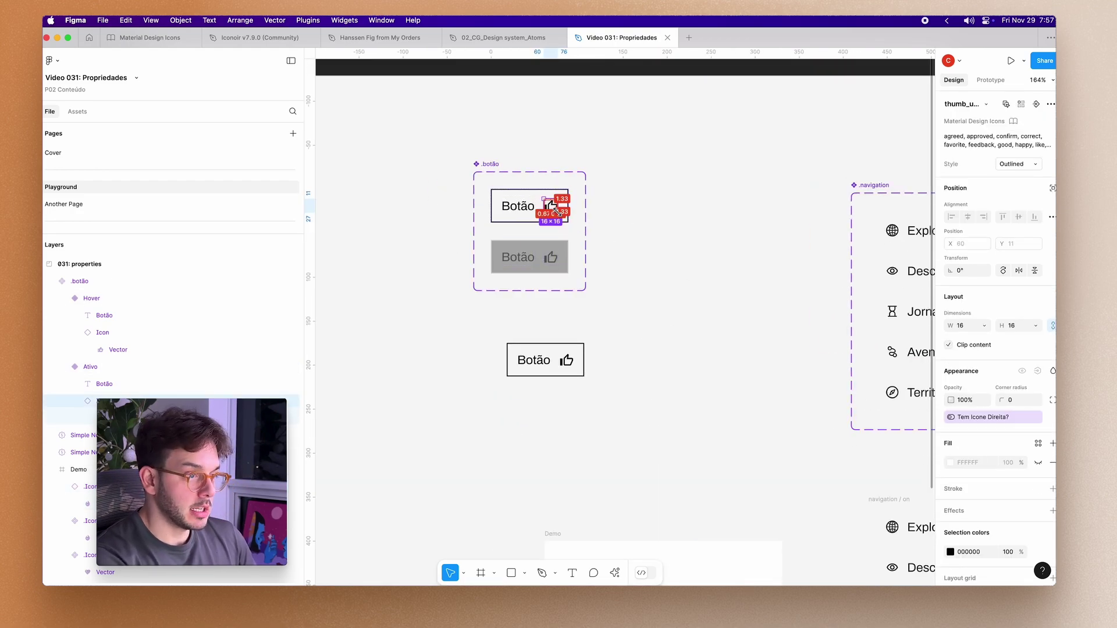
{"action": "left_click", "coordinate": [557, 257]}
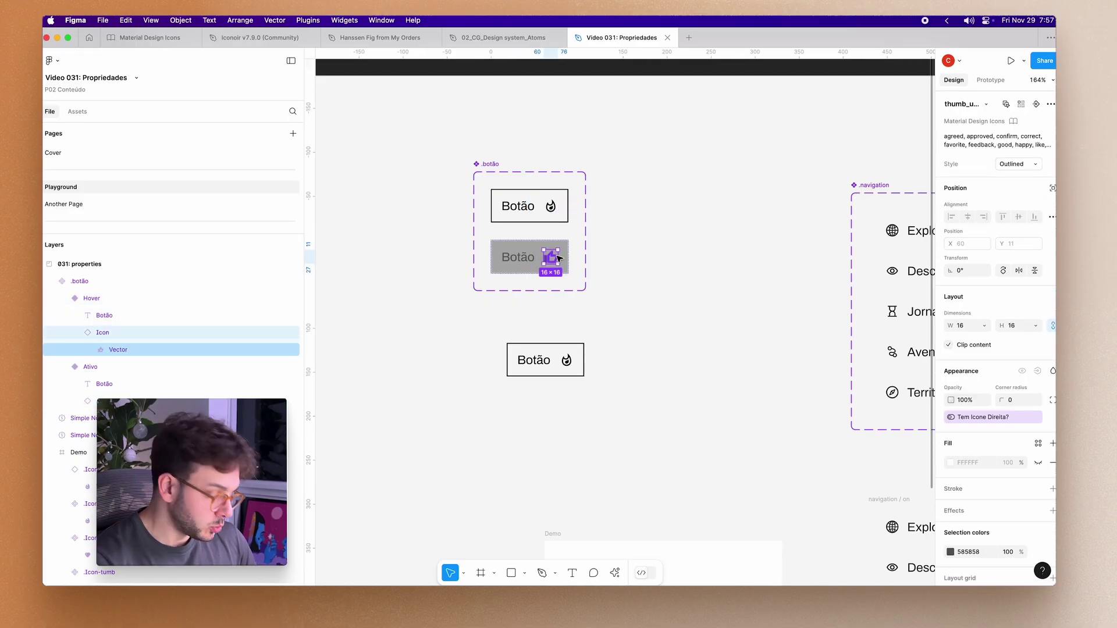
{"action": "key", "text": "super+shift+r"}
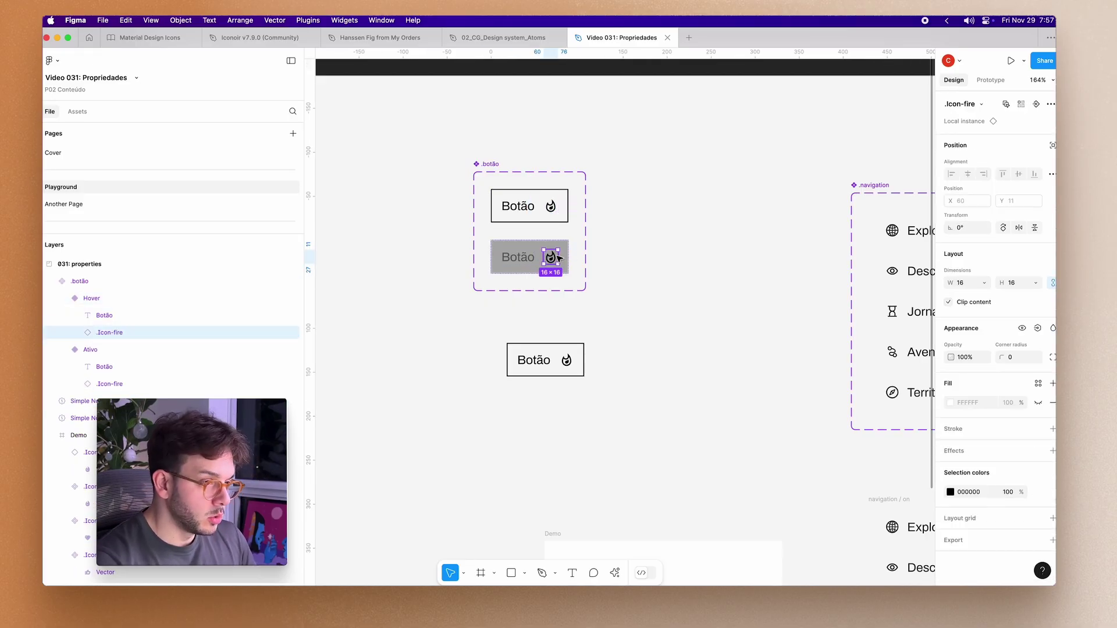
Compare the properties of the Ativo button variant with those of its nested flame icon.
{"action": "left_click", "coordinate": [547, 212]}
{"action": "left_click", "coordinate": [531, 209]}
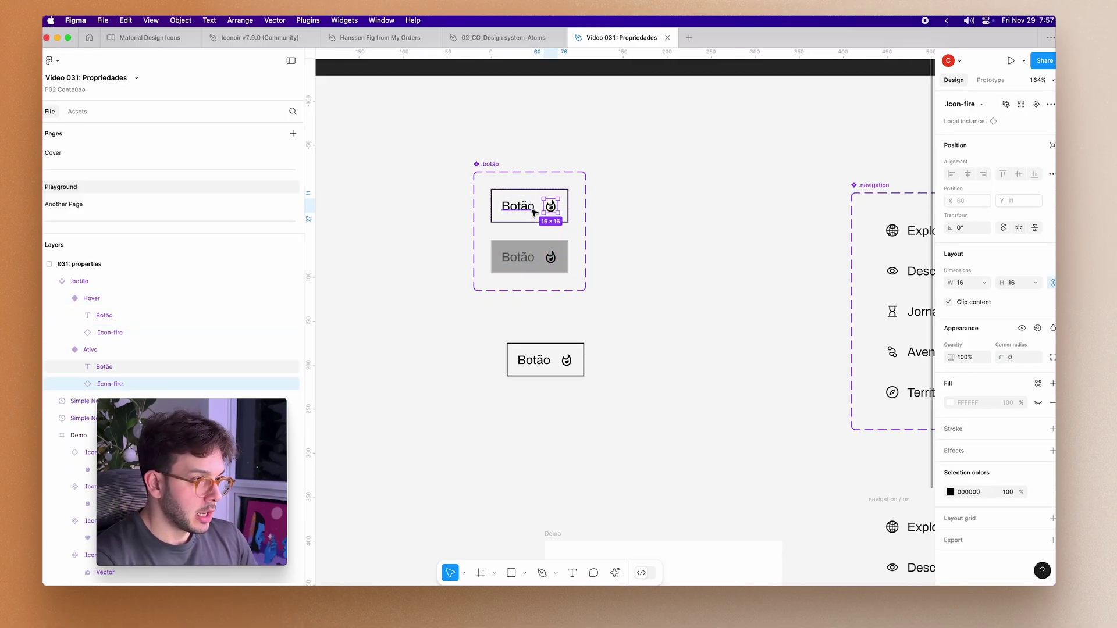
{"action": "left_click", "coordinate": [503, 175]}
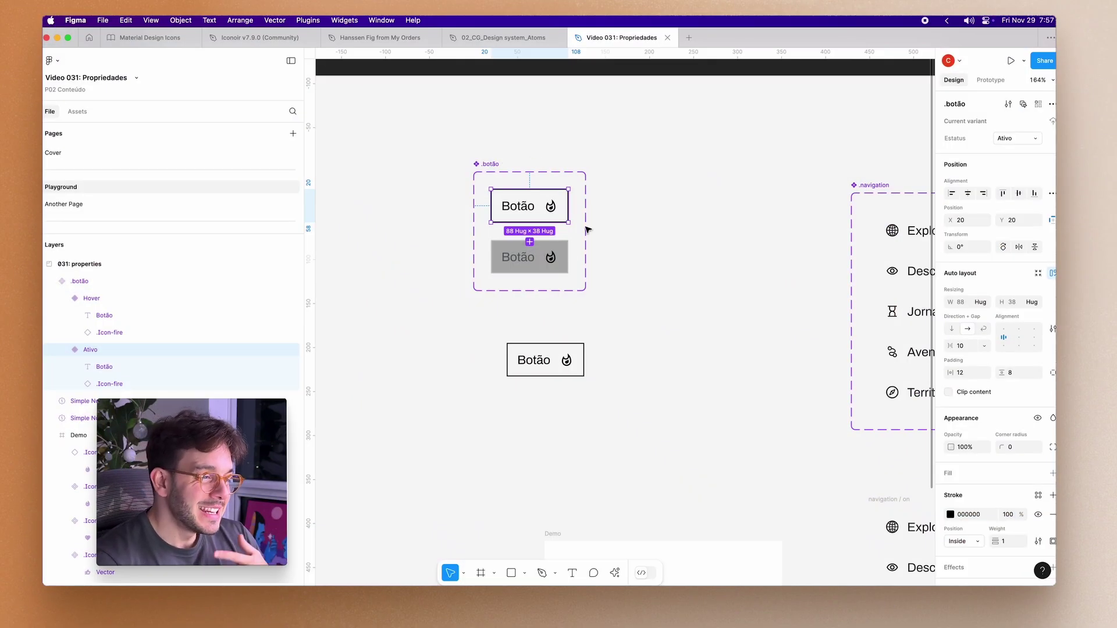
{"action": "left_click", "coordinate": [552, 209]}
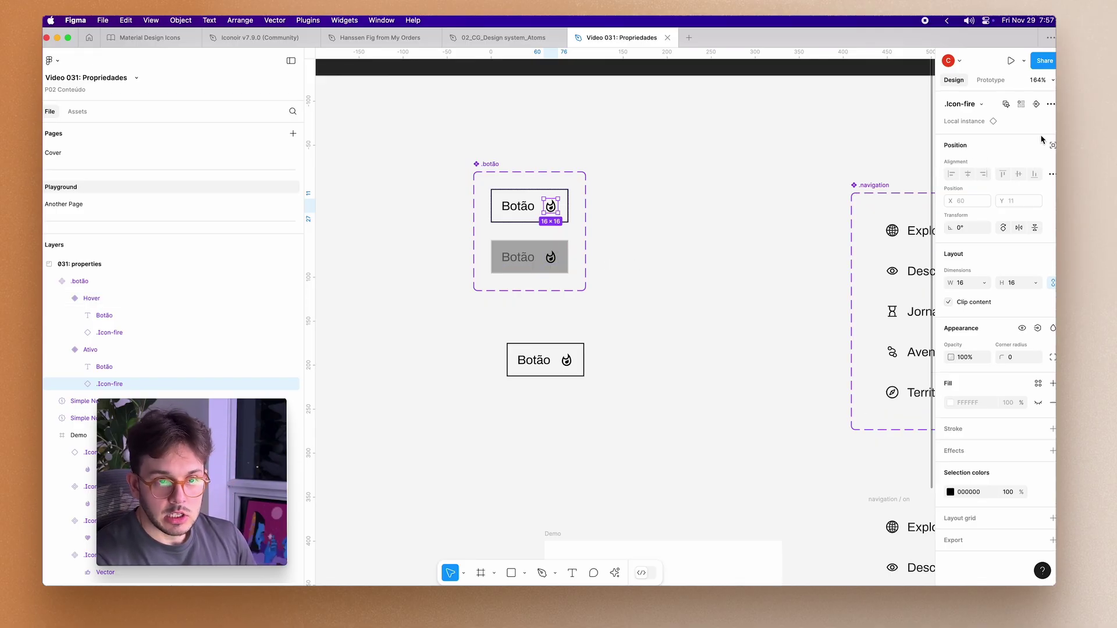
{"action": "left_click", "coordinate": [620, 219]}
{"action": "left_click", "coordinate": [533, 193]}
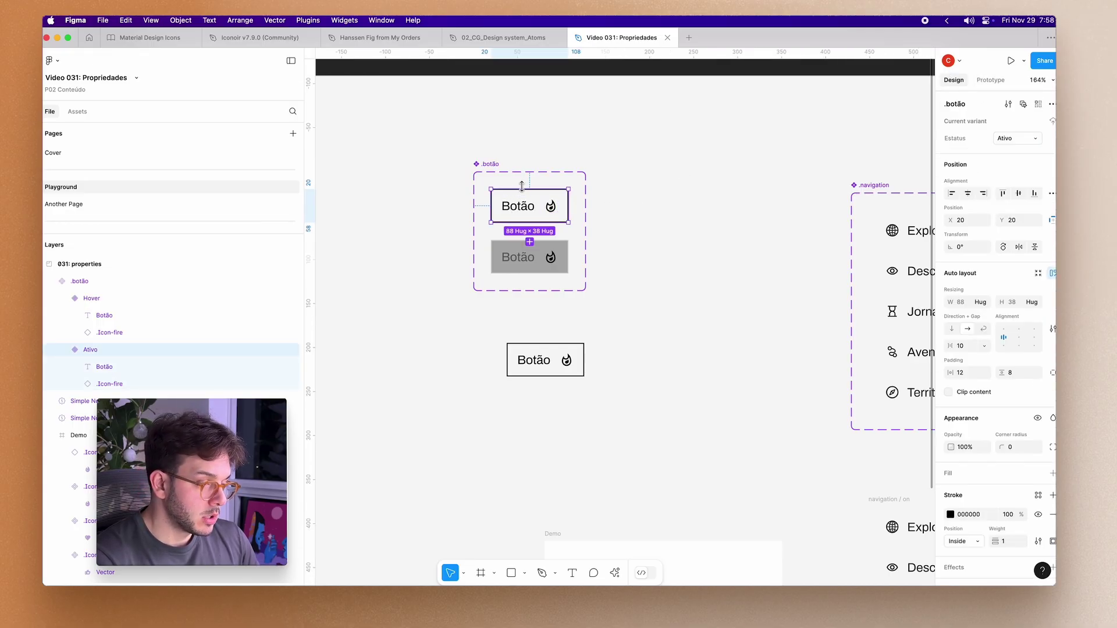
{"action": "left_click", "coordinate": [524, 207]}
Start an instance swap property named Trocar-icones on the flame icon inside the Ativo button variant.
{"action": "left_click", "coordinate": [552, 206]}
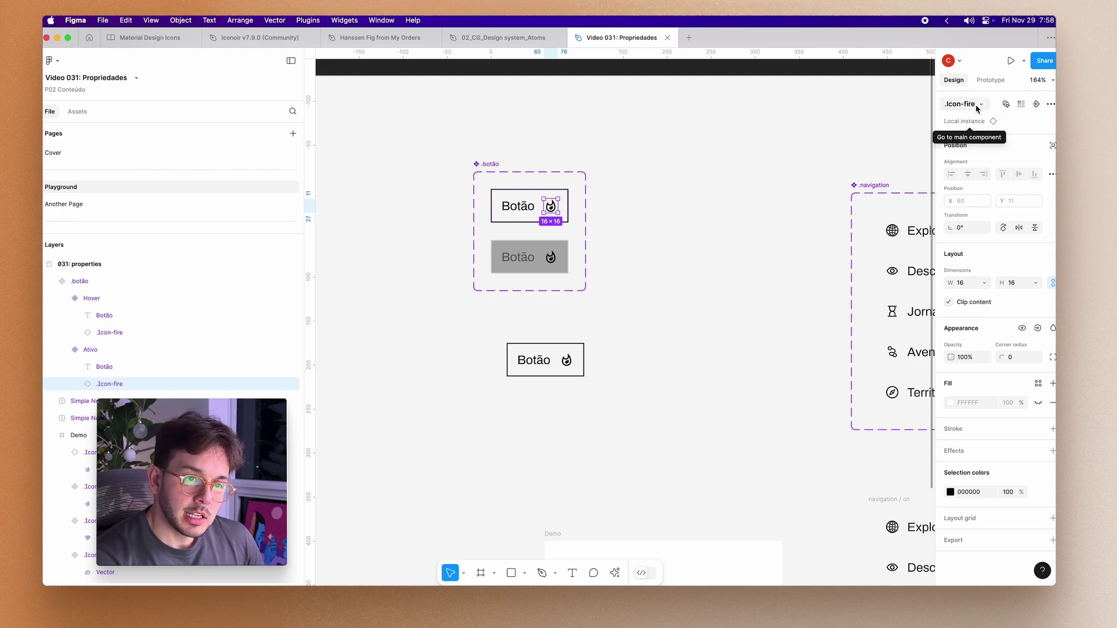
{"action": "left_click", "coordinate": [1037, 106]}
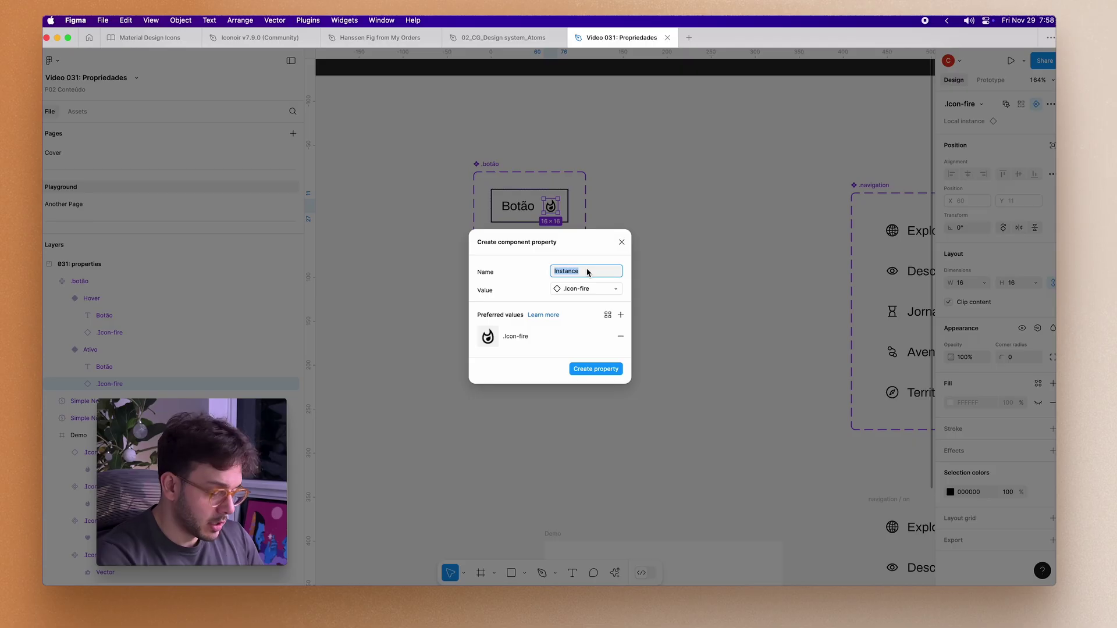
{"action": "type", "text": "T"}
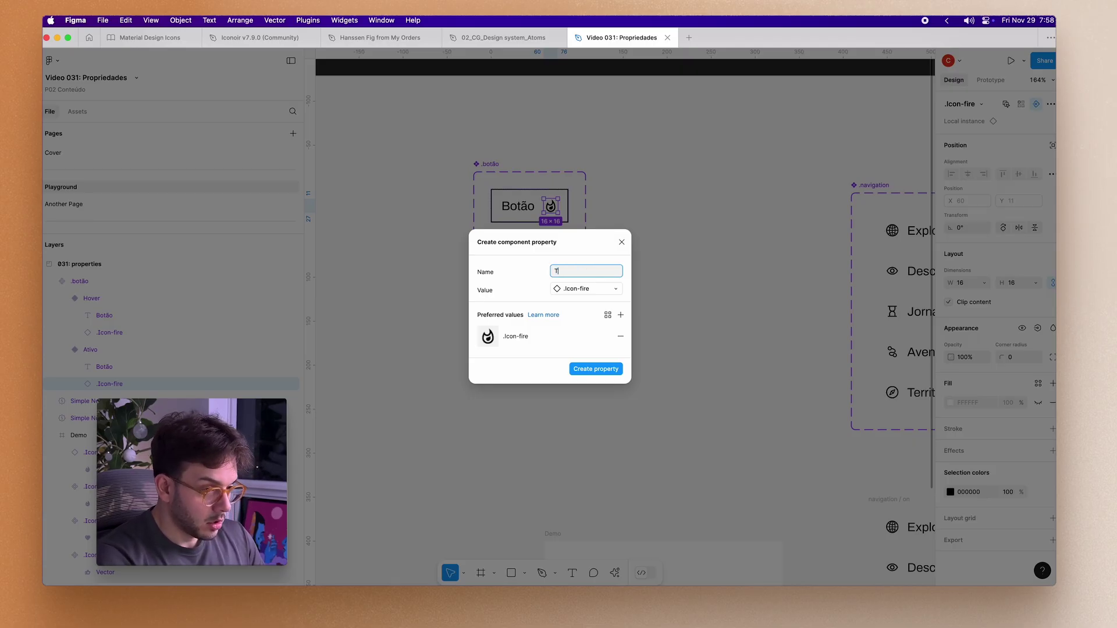
{"action": "type", "text": "rocar-icon"}
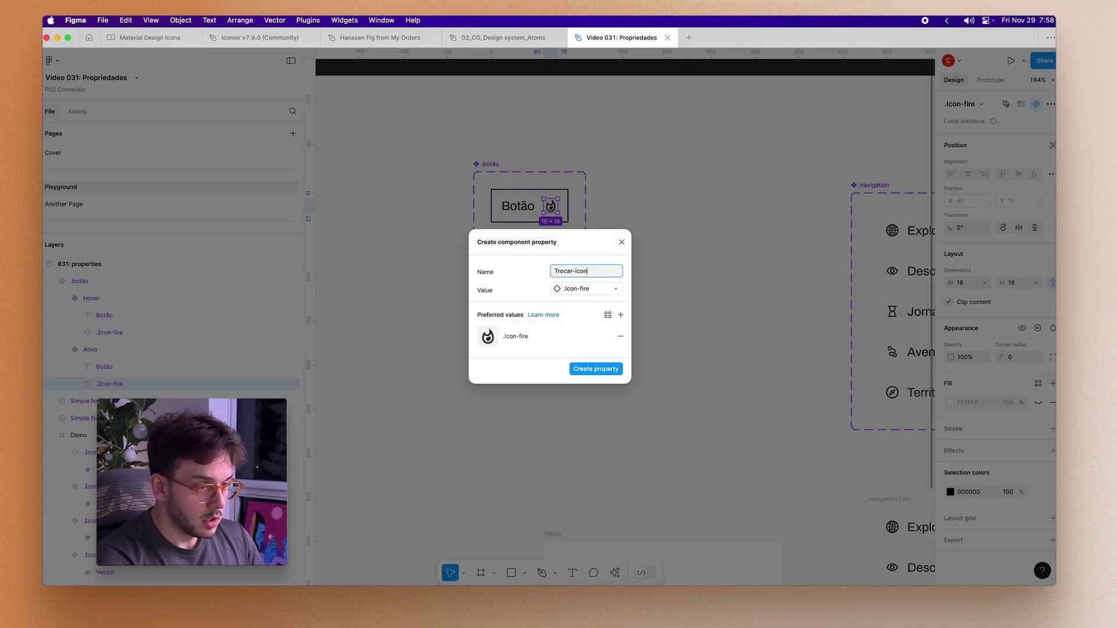
{"action": "type", "text": "es"}
Add .Icon-heart and .Icon-tumb to the preferred values of the Trocar-icones property.
{"action": "left_click", "coordinate": [620, 315]}
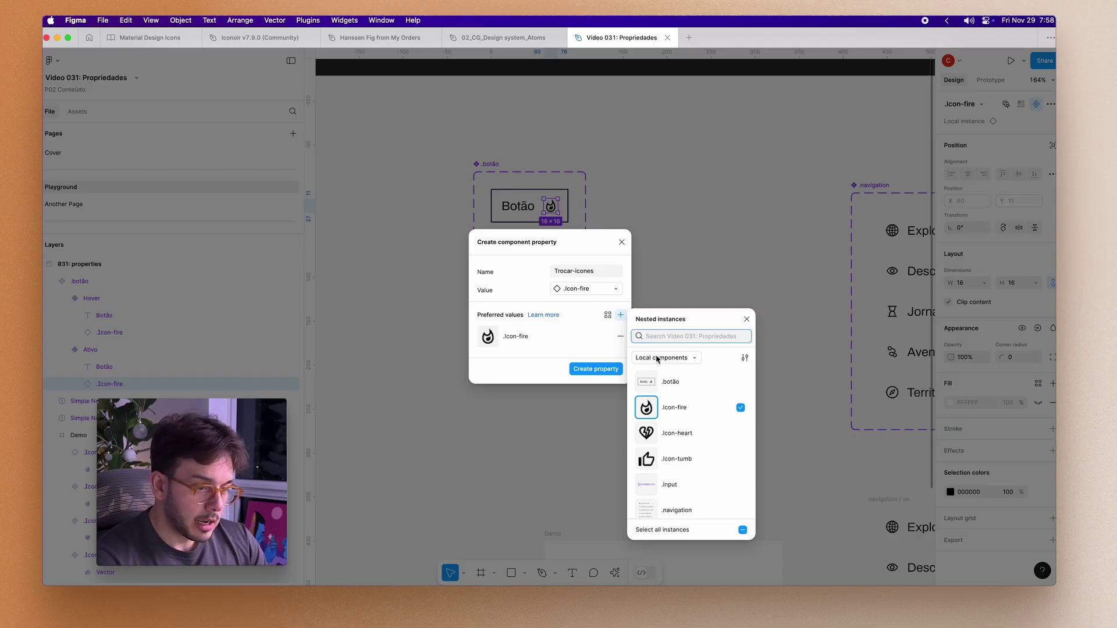
{"action": "left_click", "coordinate": [741, 434]}
{"action": "left_click", "coordinate": [740, 459]}
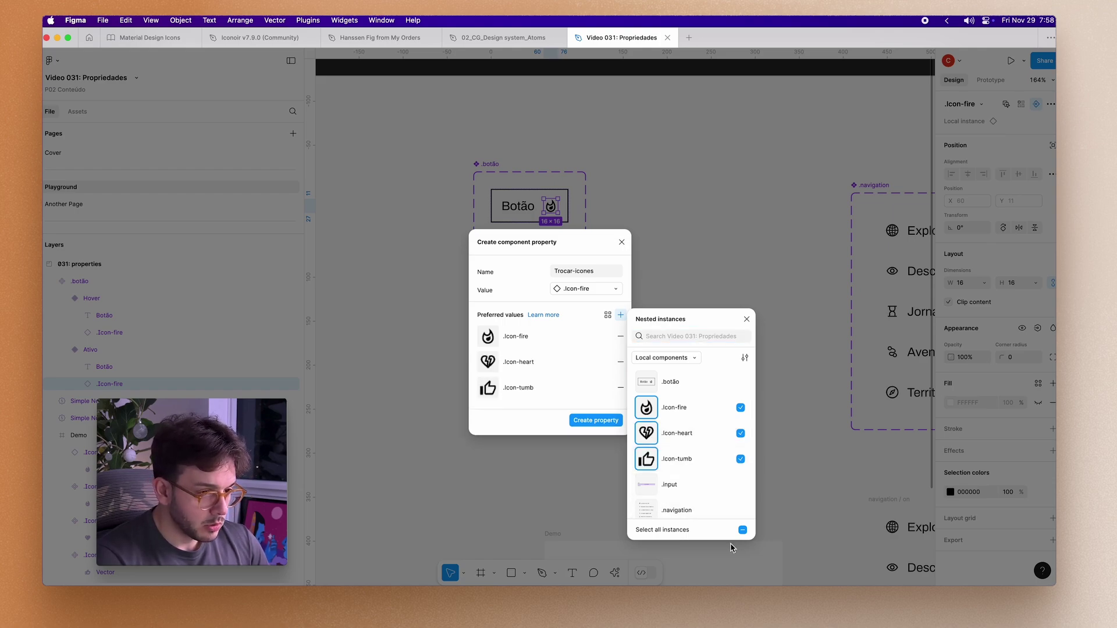
{"action": "left_click", "coordinate": [813, 430]}
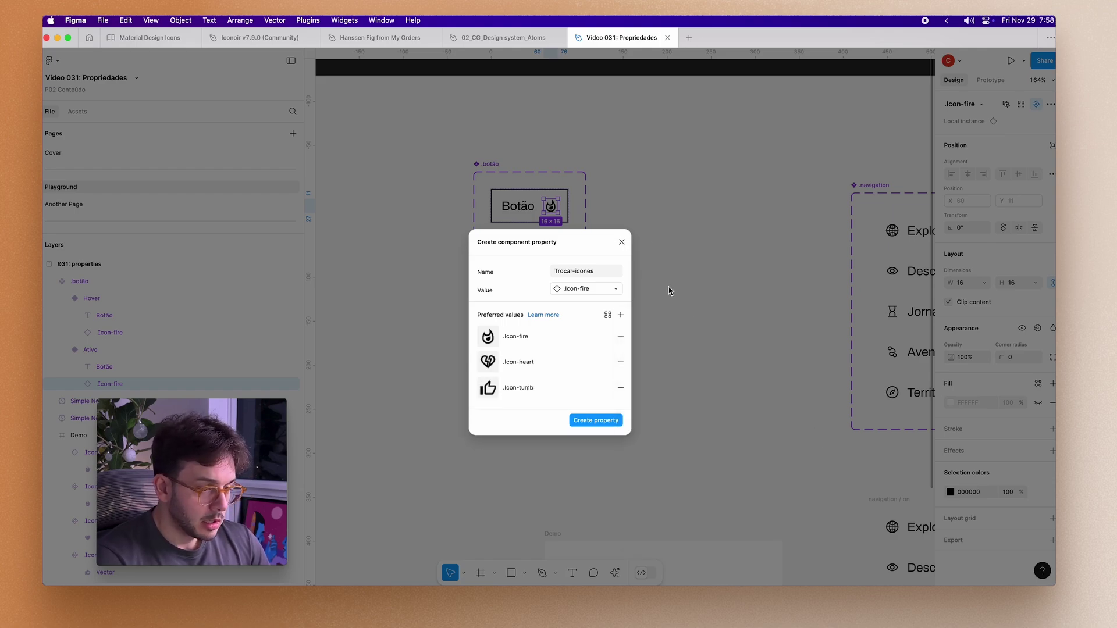
Finish creating the Trocar-icones property, and cycle the separate button instance's icon through .Icon-heart, .Icon-tumb, .Icon-heart and .Icon-fire.
{"action": "left_click", "coordinate": [601, 423]}
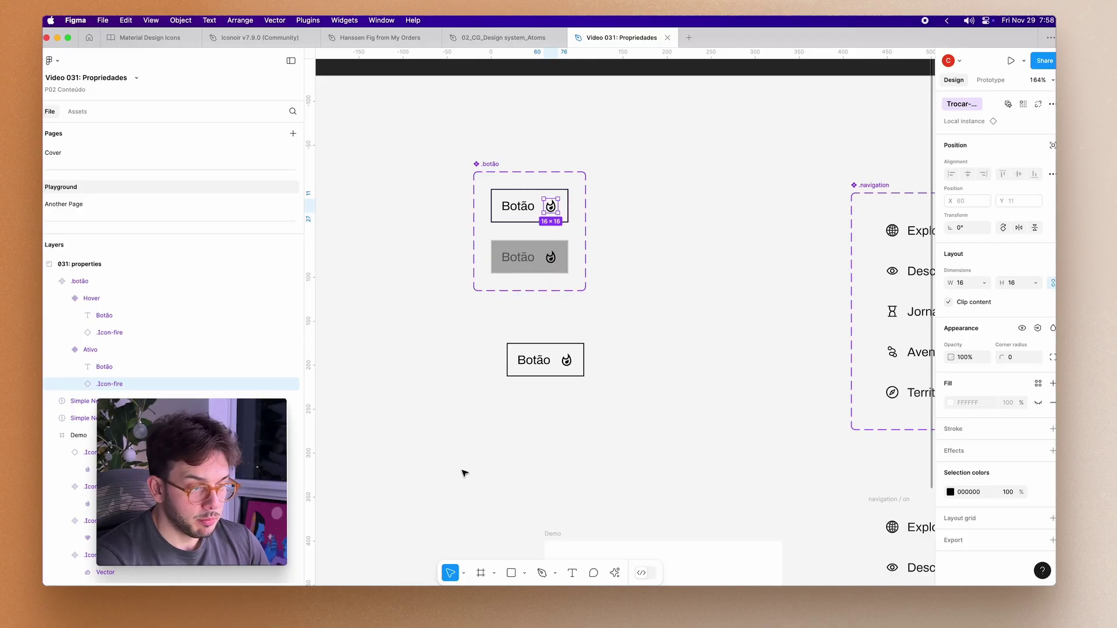
{"action": "left_click", "coordinate": [536, 366]}
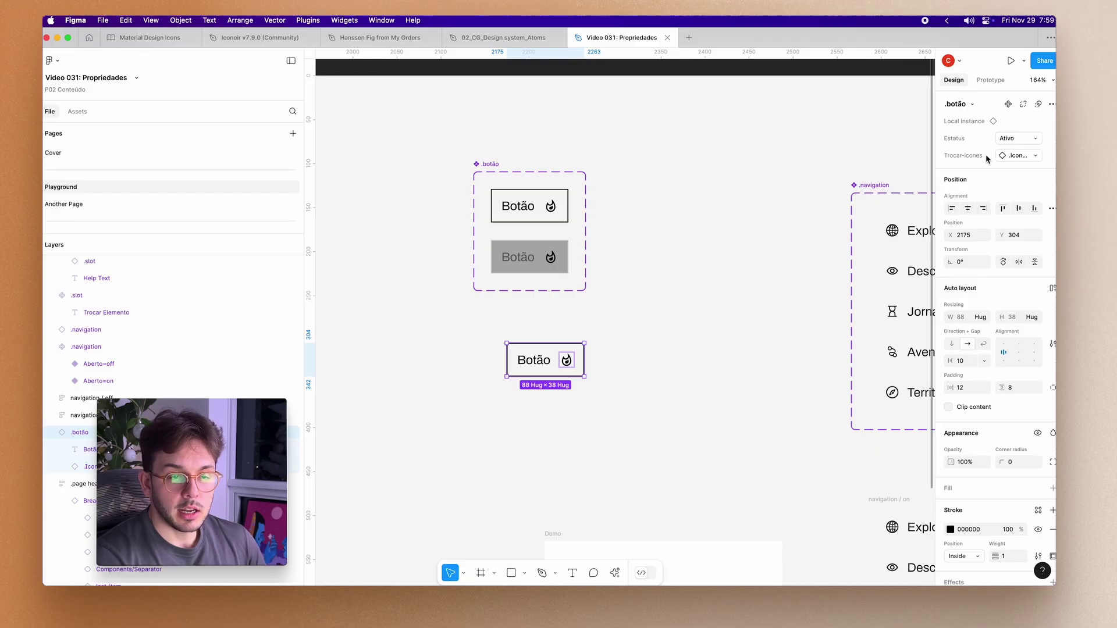
{"action": "left_click", "coordinate": [1035, 156]}
{"action": "left_click", "coordinate": [955, 259]}
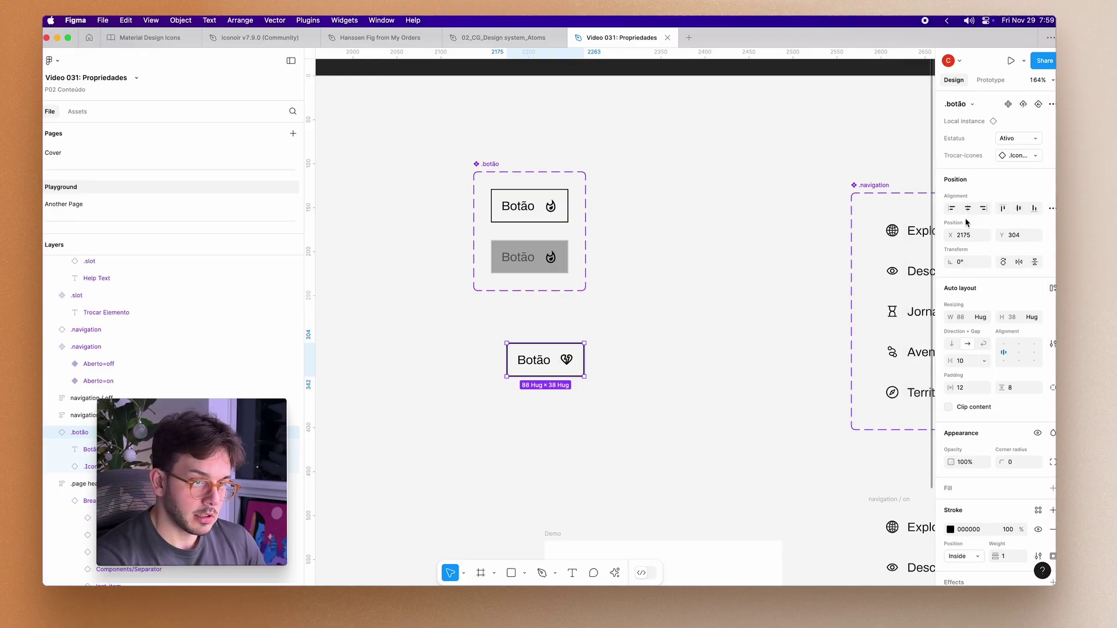
{"action": "left_click", "coordinate": [1015, 155]}
{"action": "left_click", "coordinate": [954, 286]}
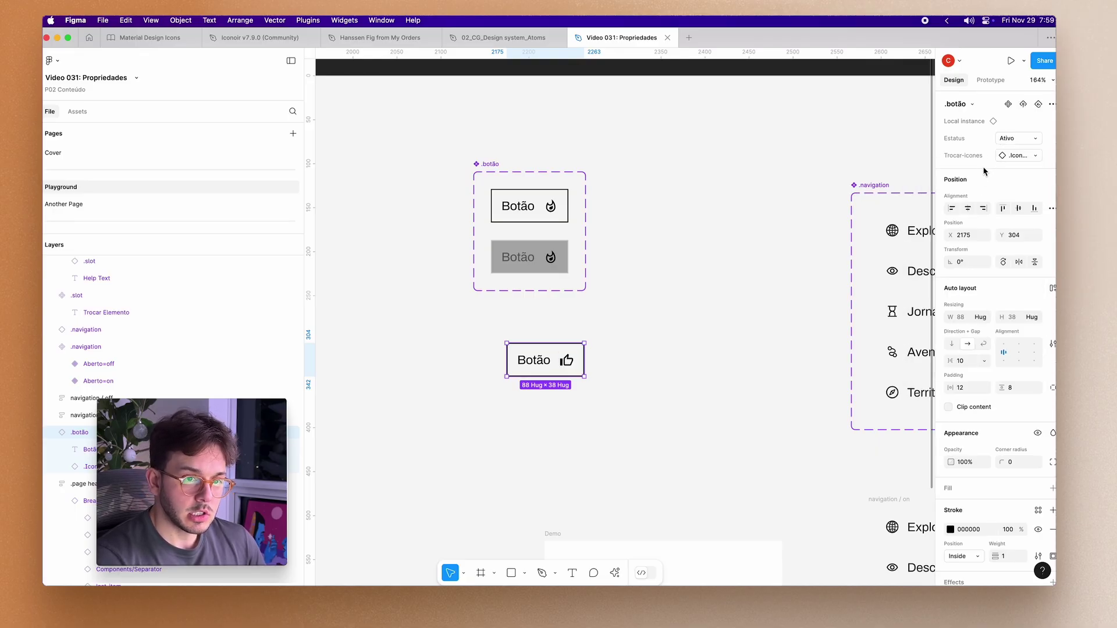
{"action": "left_click", "coordinate": [1016, 156]}
{"action": "left_click", "coordinate": [959, 260]}
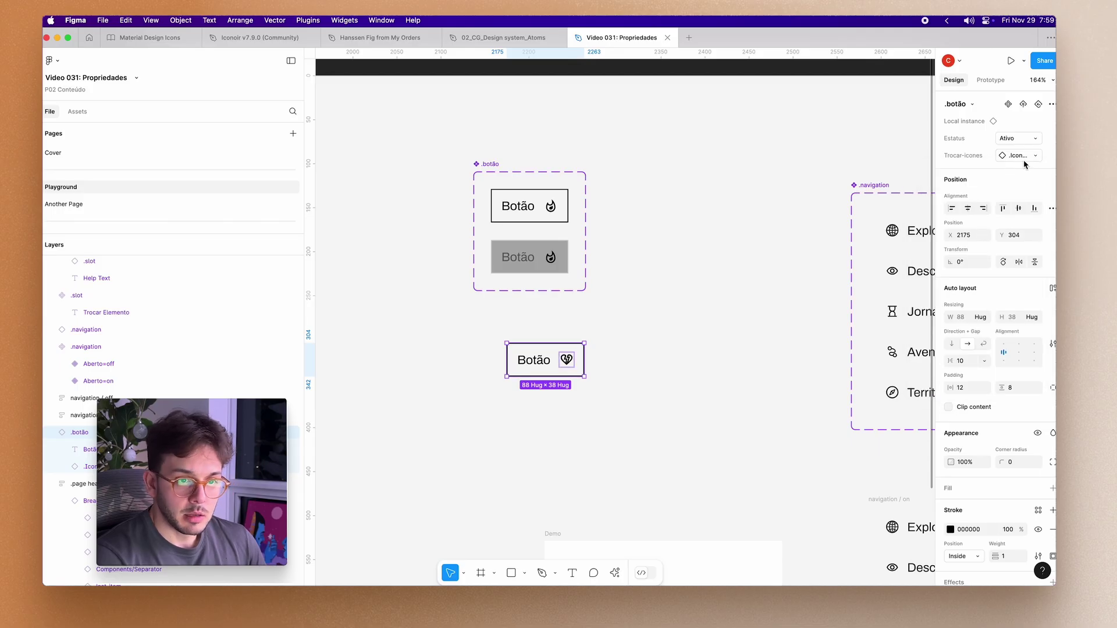
{"action": "left_click", "coordinate": [1024, 158]}
{"action": "left_click", "coordinate": [955, 230]}
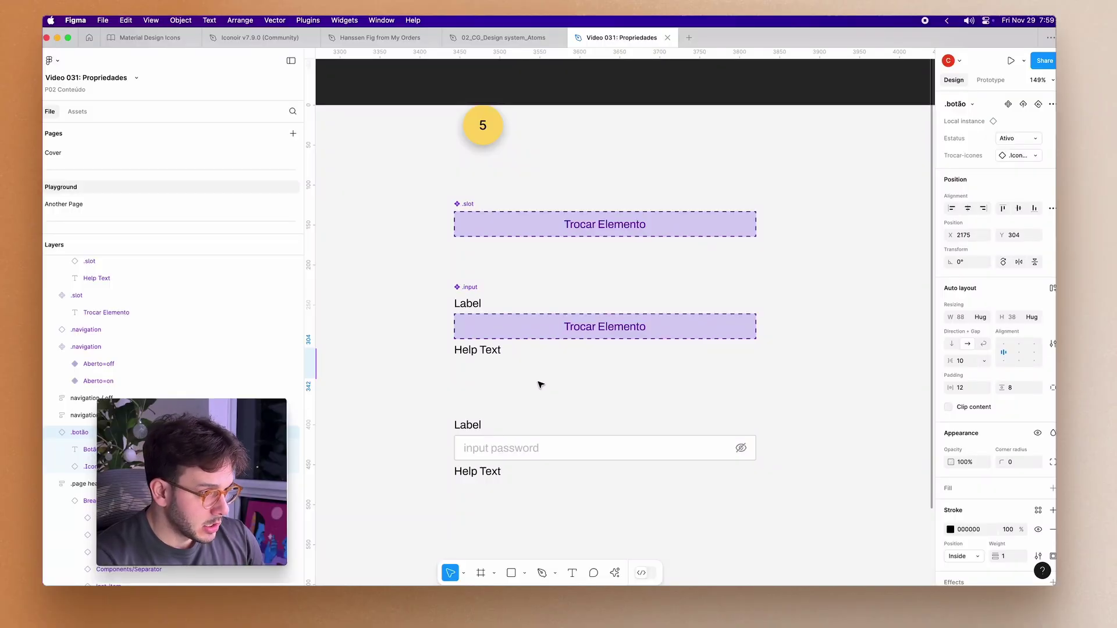
Compare the .input component and its Trocar Elemento slot with the .input instance below and its nested Password field.
{"action": "left_click", "coordinate": [470, 305]}
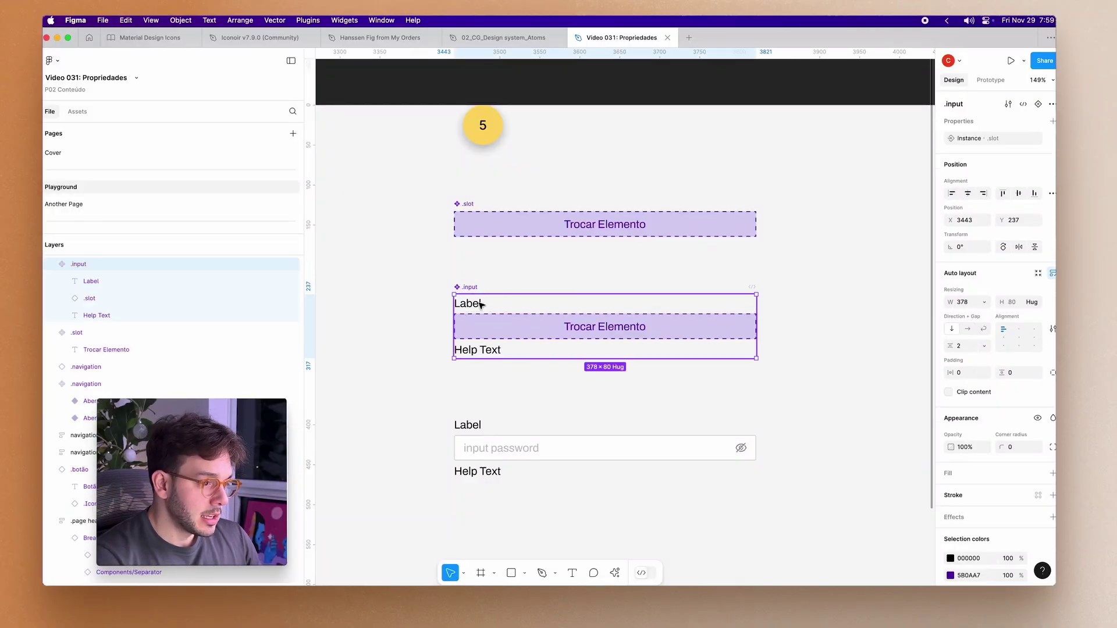
{"action": "left_click", "coordinate": [503, 265]}
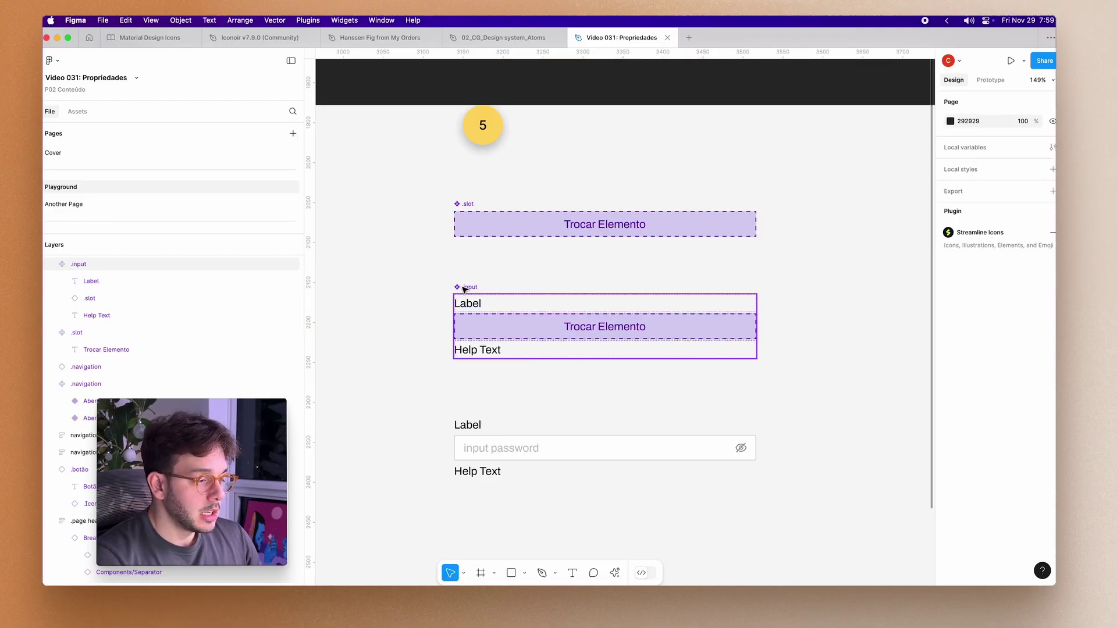
{"action": "left_click", "coordinate": [521, 451]}
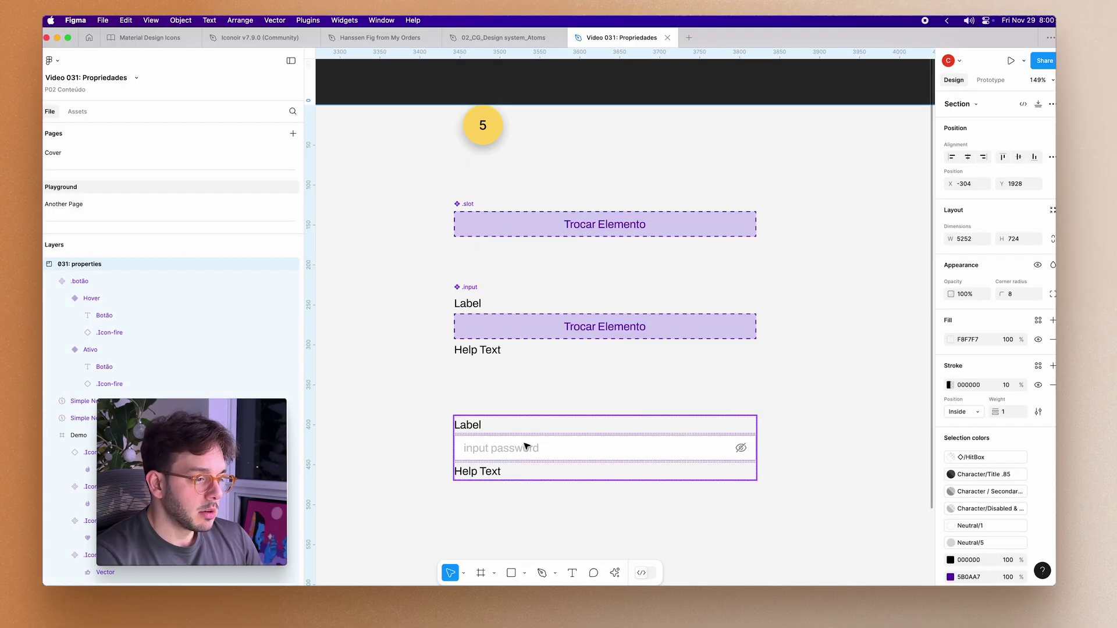
{"action": "left_click", "coordinate": [519, 450]}
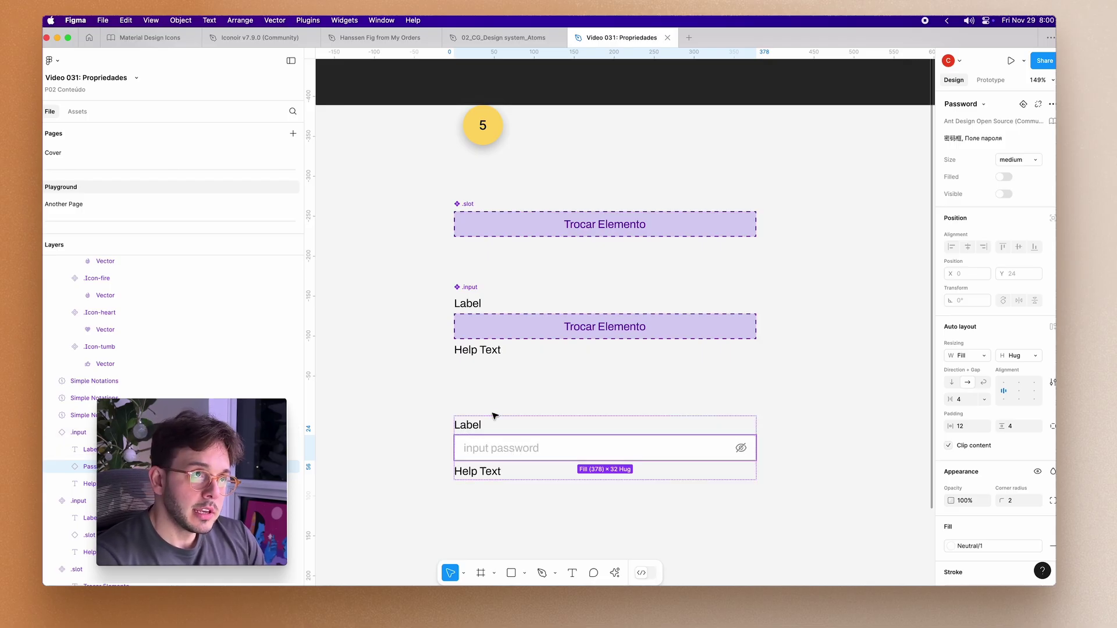
{"action": "left_click", "coordinate": [477, 304]}
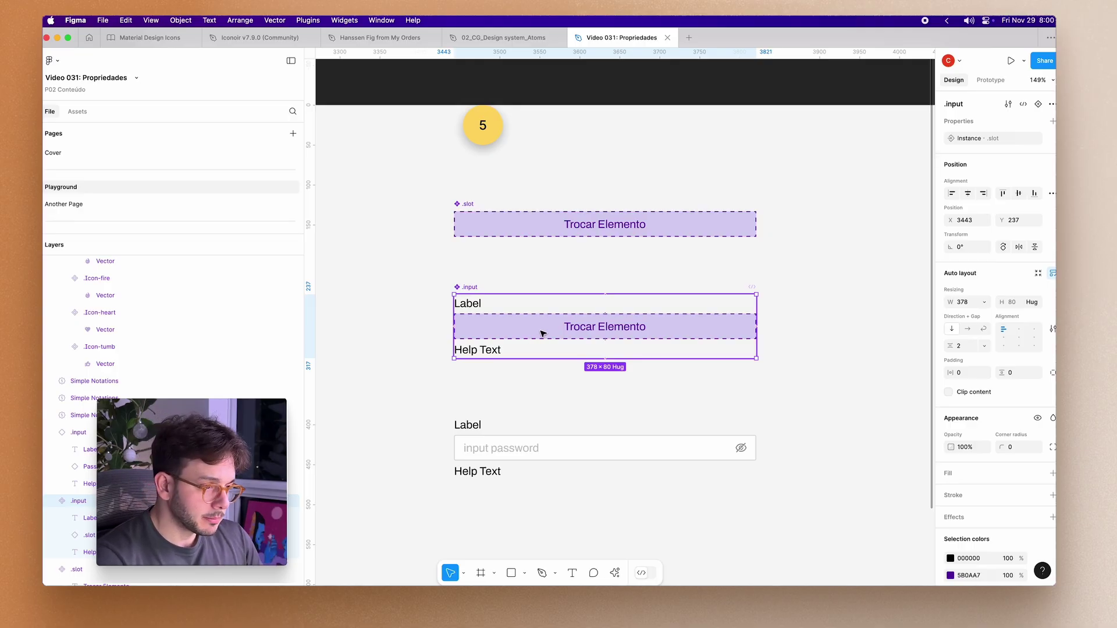
{"action": "left_click", "coordinate": [546, 330]}
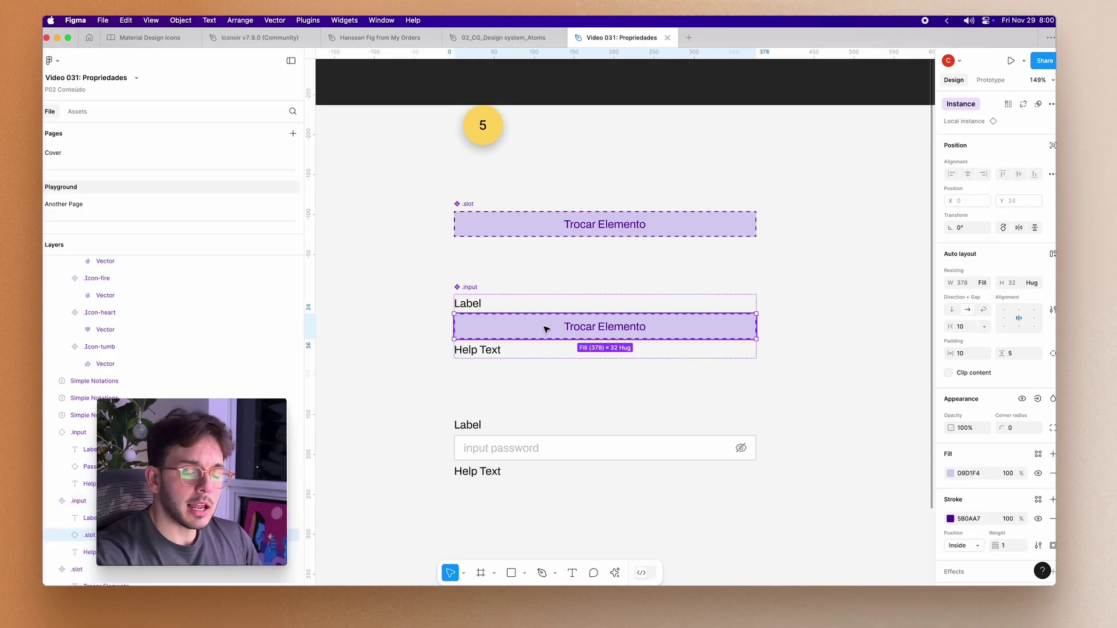
{"action": "left_click", "coordinate": [534, 452]}
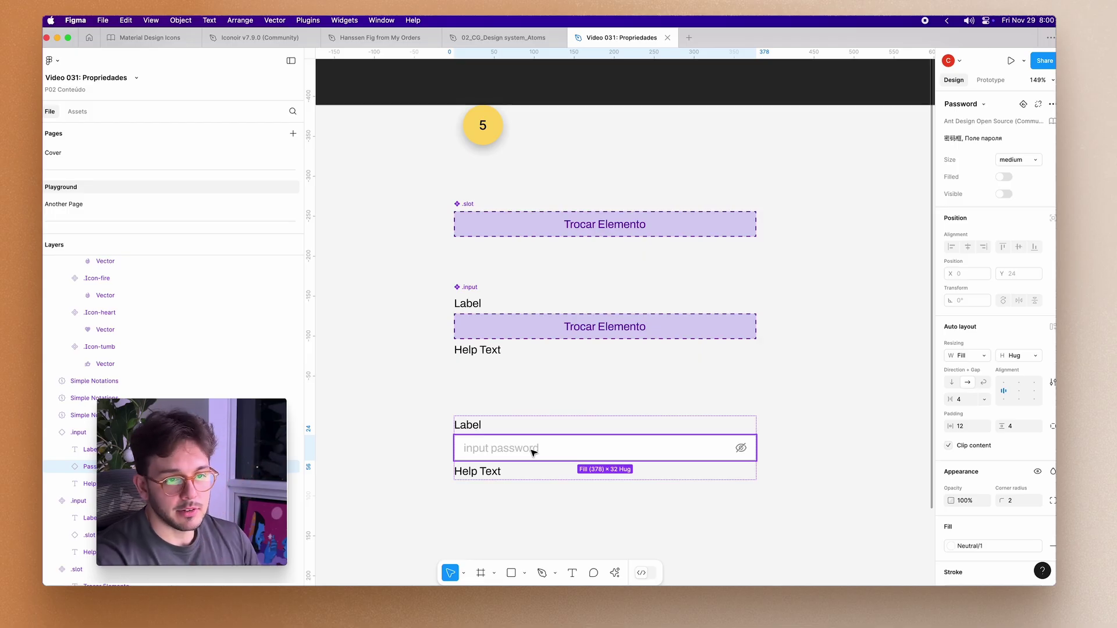
{"action": "left_click", "coordinate": [522, 338]}
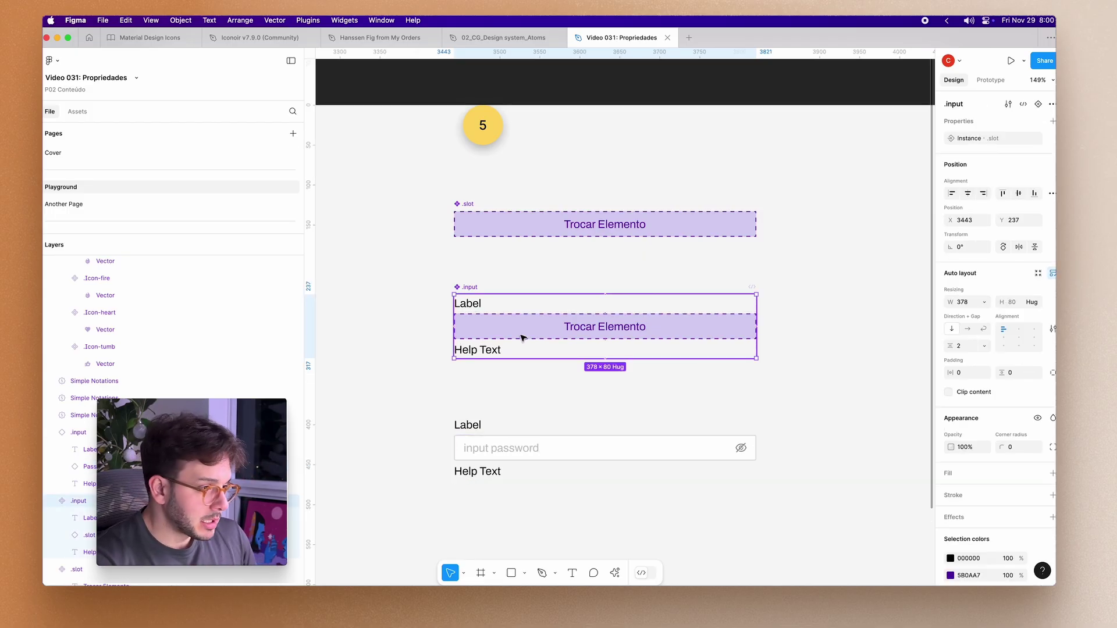
{"action": "left_click", "coordinate": [488, 429]}
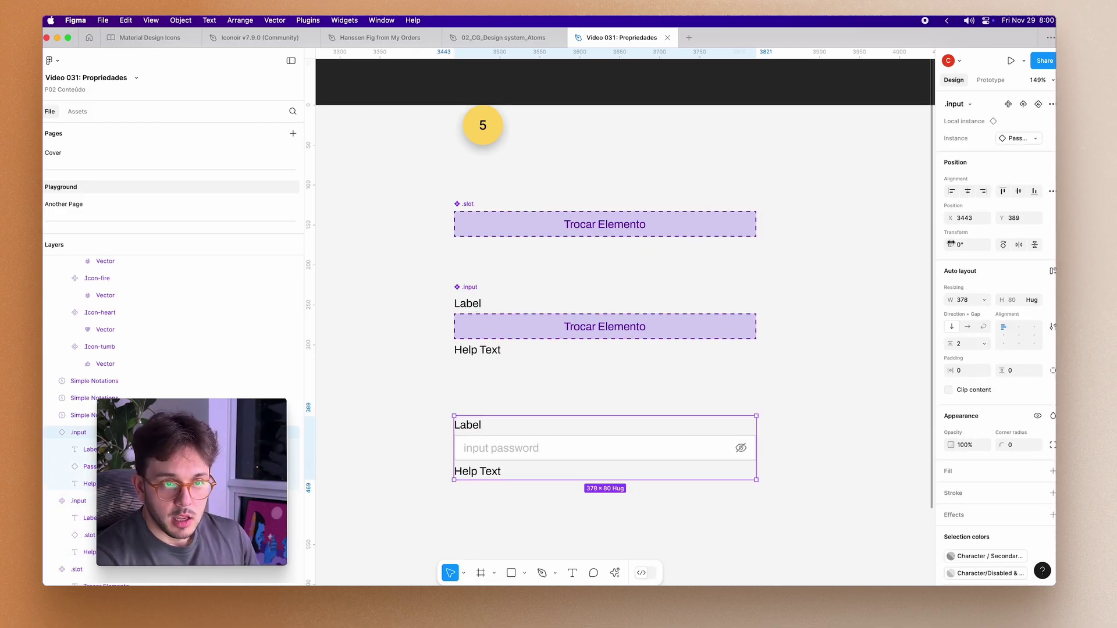
Examine how the slot nested in the .input component relates to the main .slot component.
{"action": "double_click", "coordinate": [532, 326]}
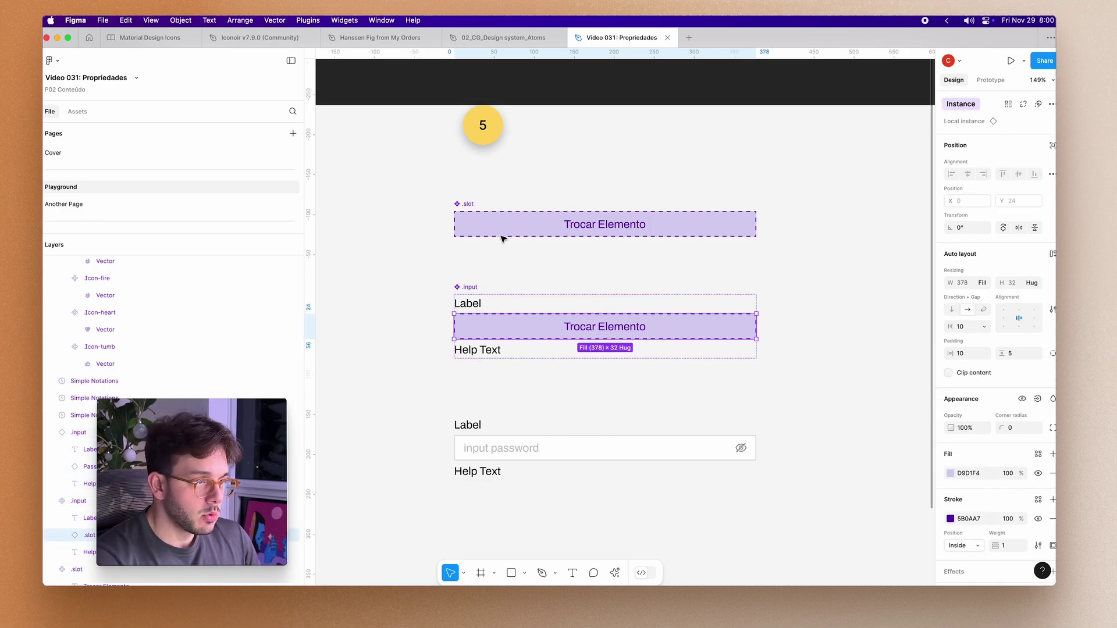
{"action": "left_click", "coordinate": [466, 223]}
{"action": "left_click", "coordinate": [469, 294]}
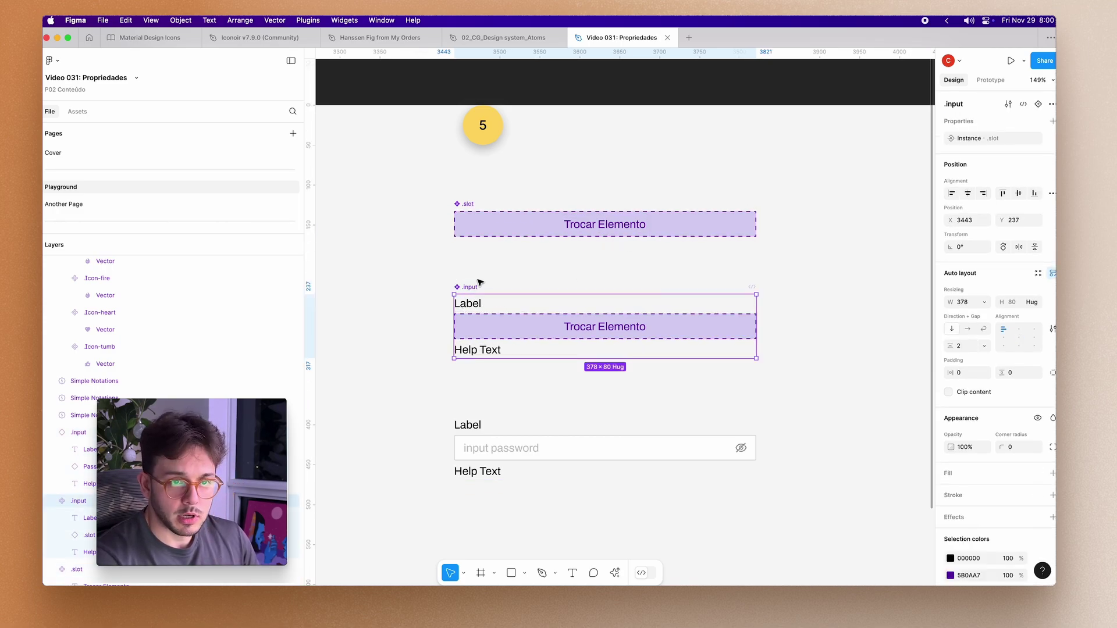
{"action": "double_click", "coordinate": [574, 329]}
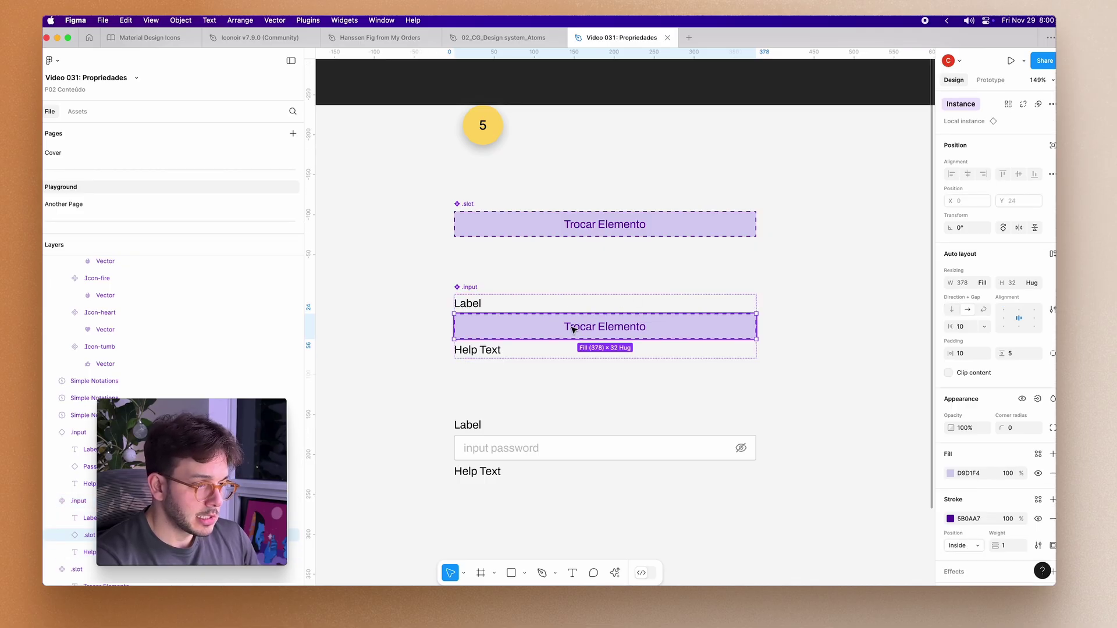
{"action": "left_click", "coordinate": [626, 210]}
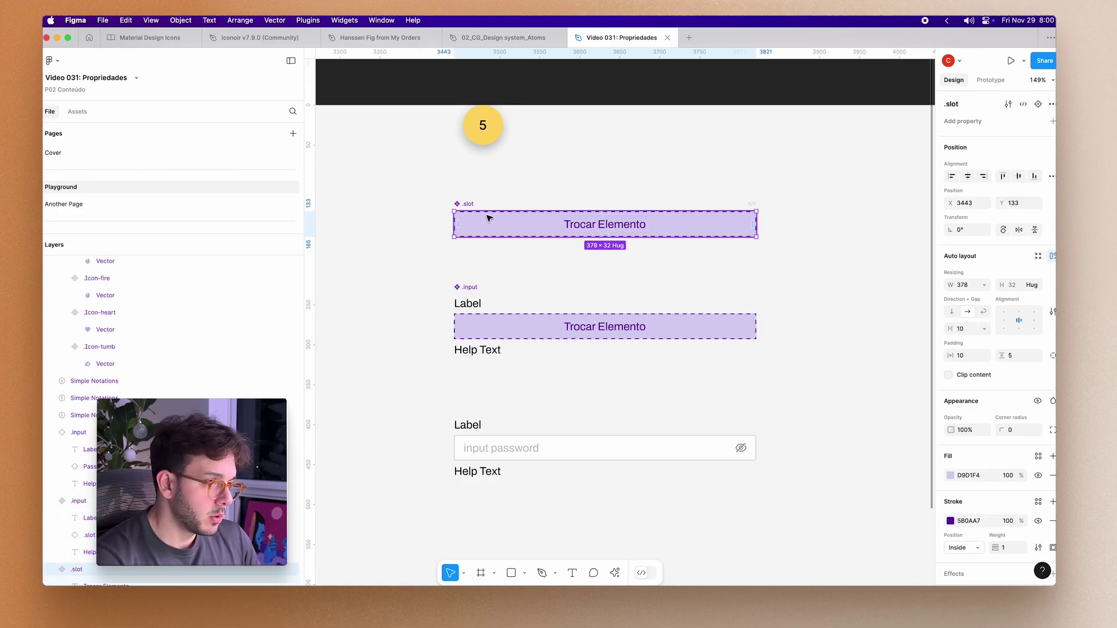
{"action": "double_click", "coordinate": [481, 325]}
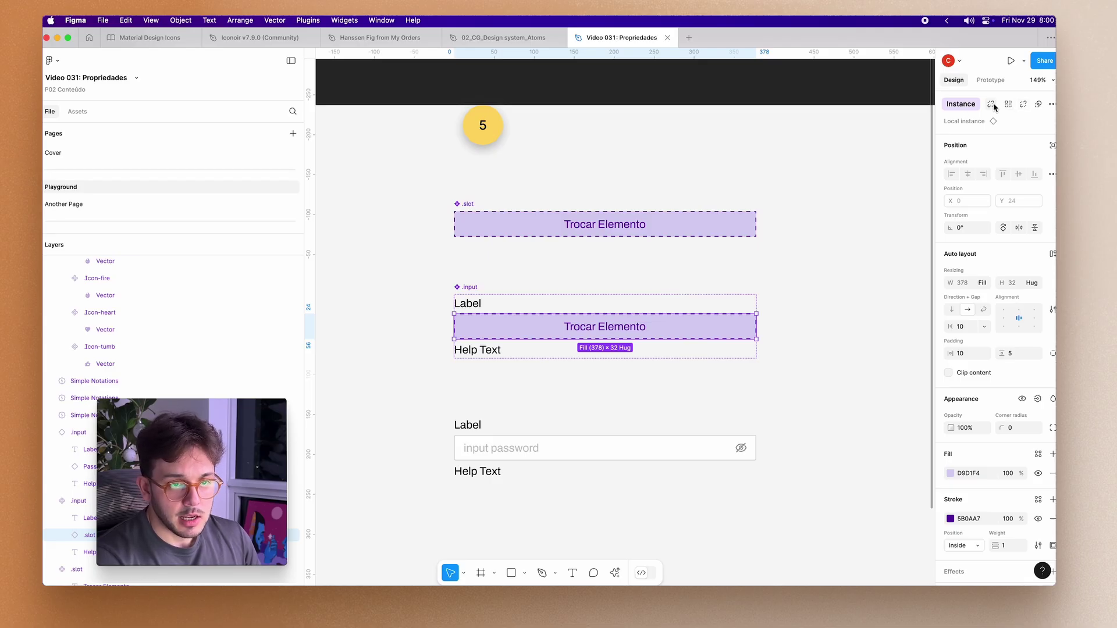
Rename the .input component's instance swap property to Trocar-input.
{"action": "left_click", "coordinate": [471, 286]}
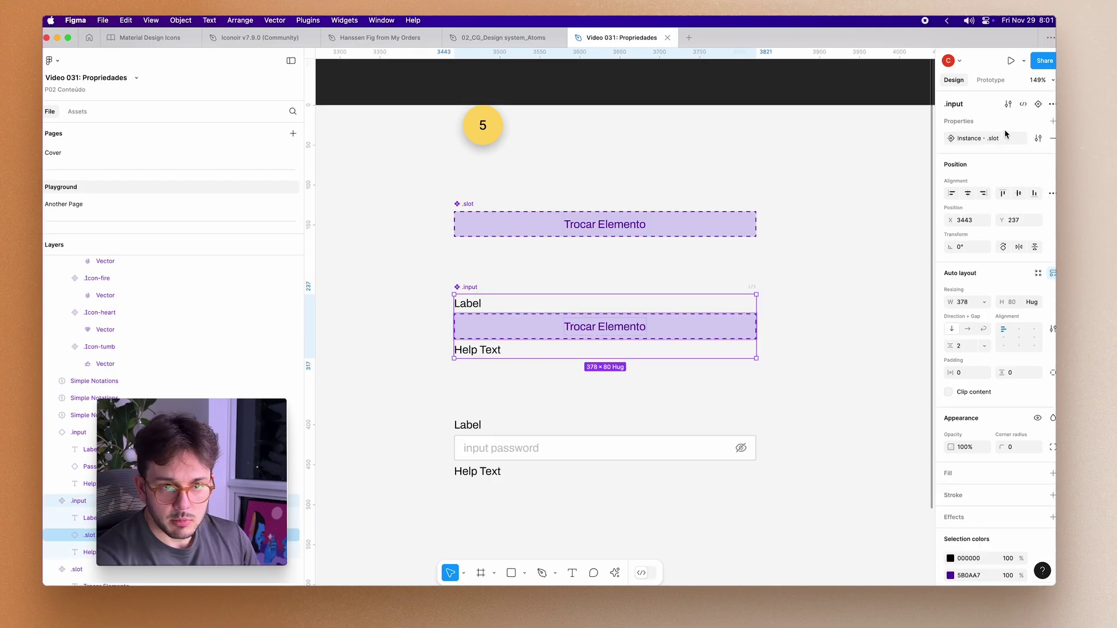
{"action": "left_click", "coordinate": [1038, 138]}
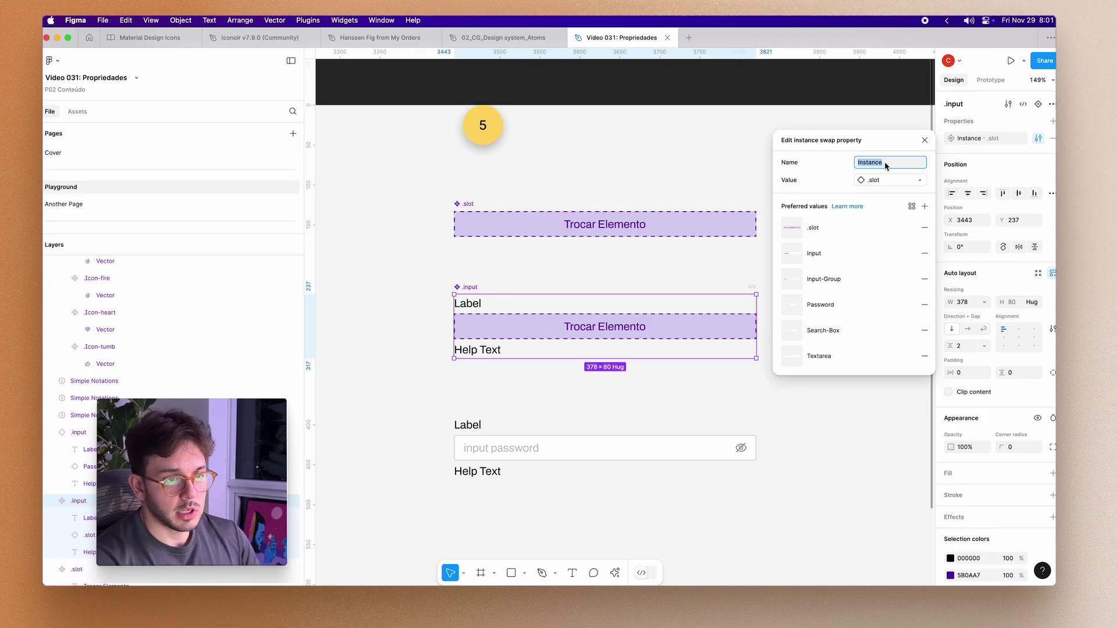
{"action": "type", "text": "Trocar-input"}
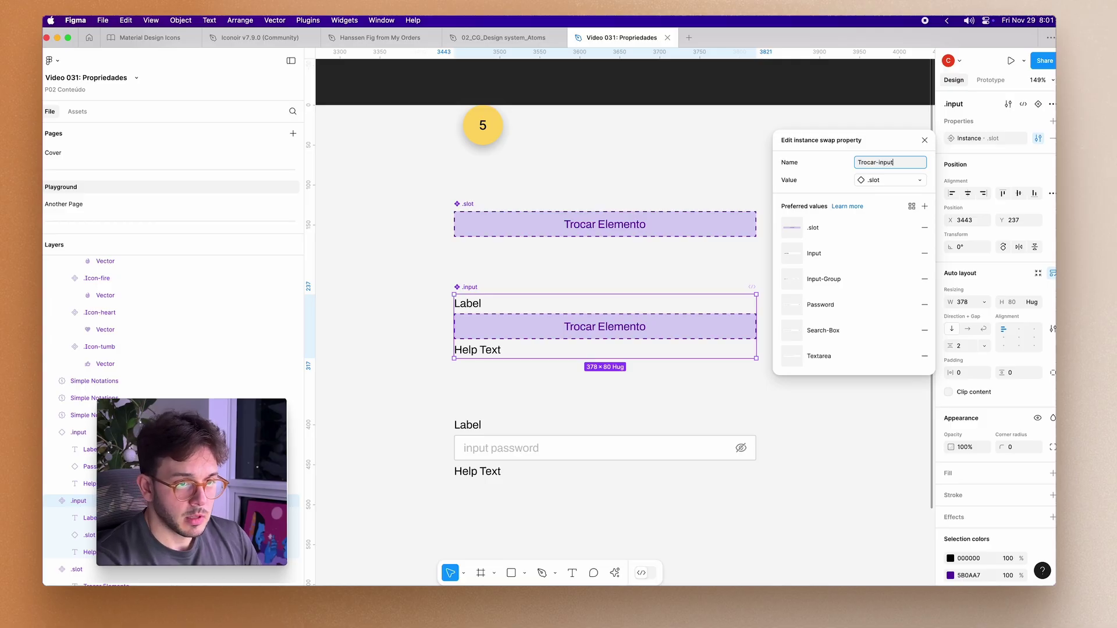
{"action": "key", "text": "Return"}
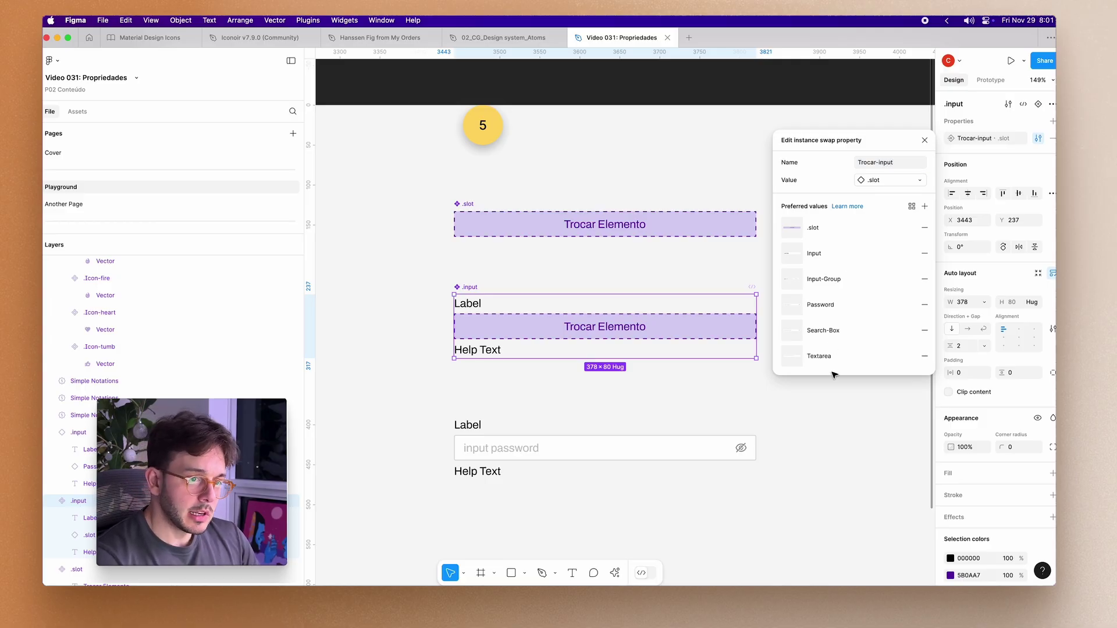
Swap the Password field in the .input instance for Input through the Trocar-input property.
{"action": "left_click", "coordinate": [524, 404]}
{"action": "left_click", "coordinate": [465, 427]}
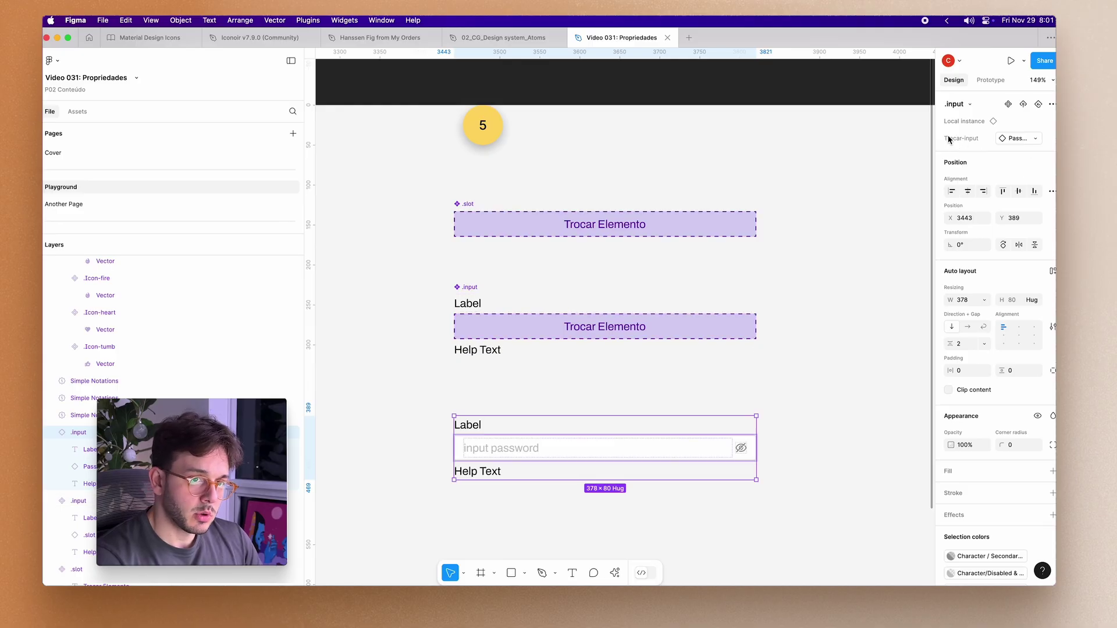
{"action": "left_click", "coordinate": [1021, 141]}
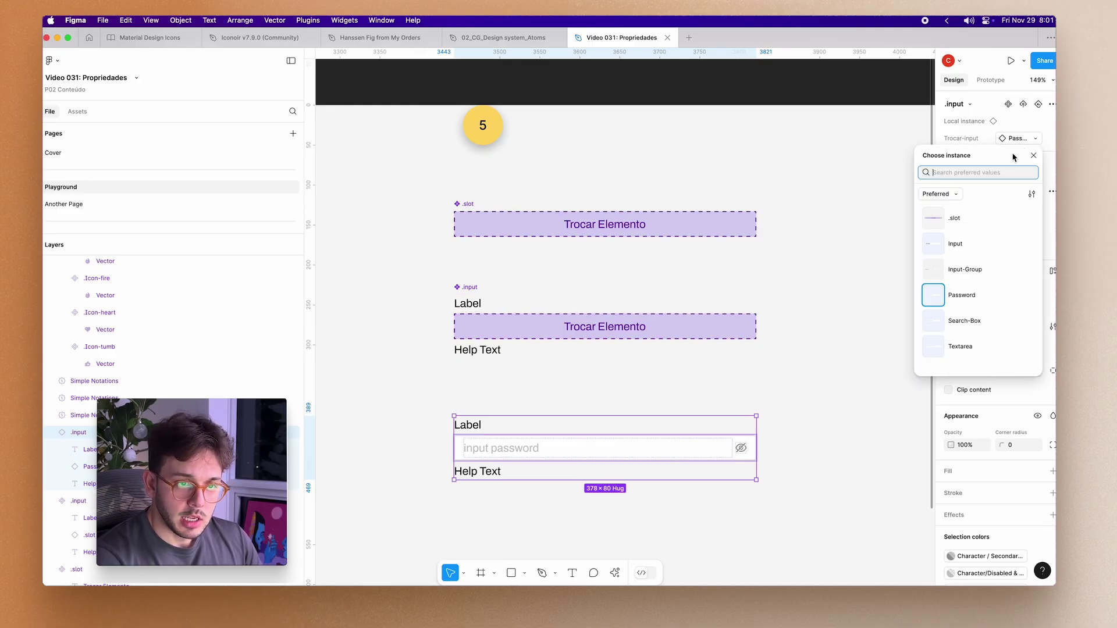
{"action": "left_click", "coordinate": [951, 241]}
Compare the properties of the nested Input field with those of the surrounding .input instance.
{"action": "left_click", "coordinate": [653, 445]}
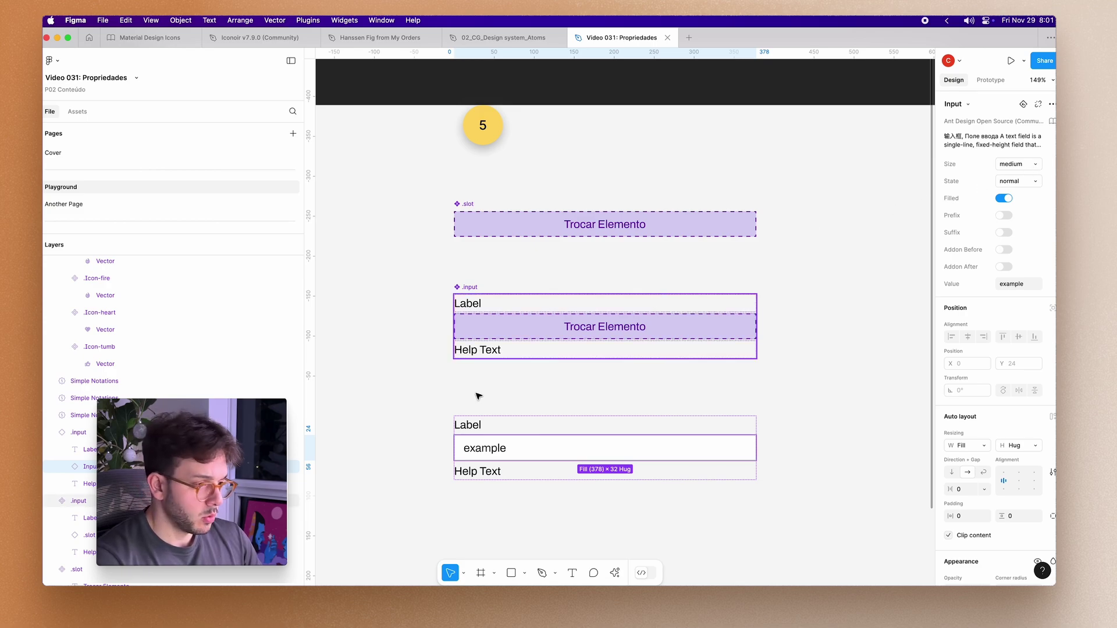
{"action": "left_click", "coordinate": [518, 429]}
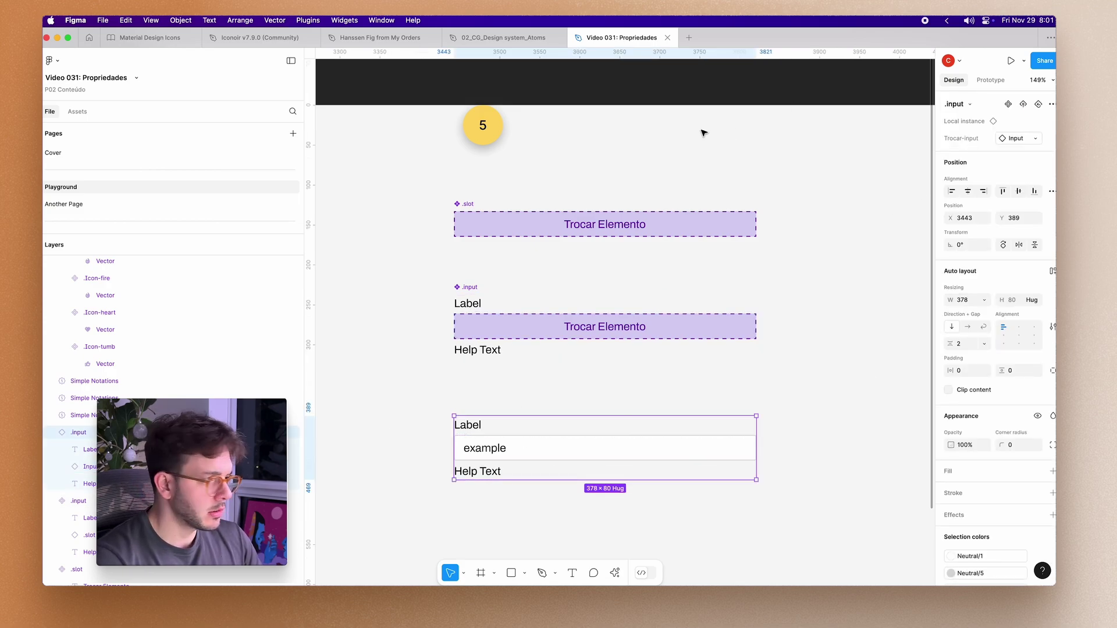
{"action": "left_click", "coordinate": [497, 457]}
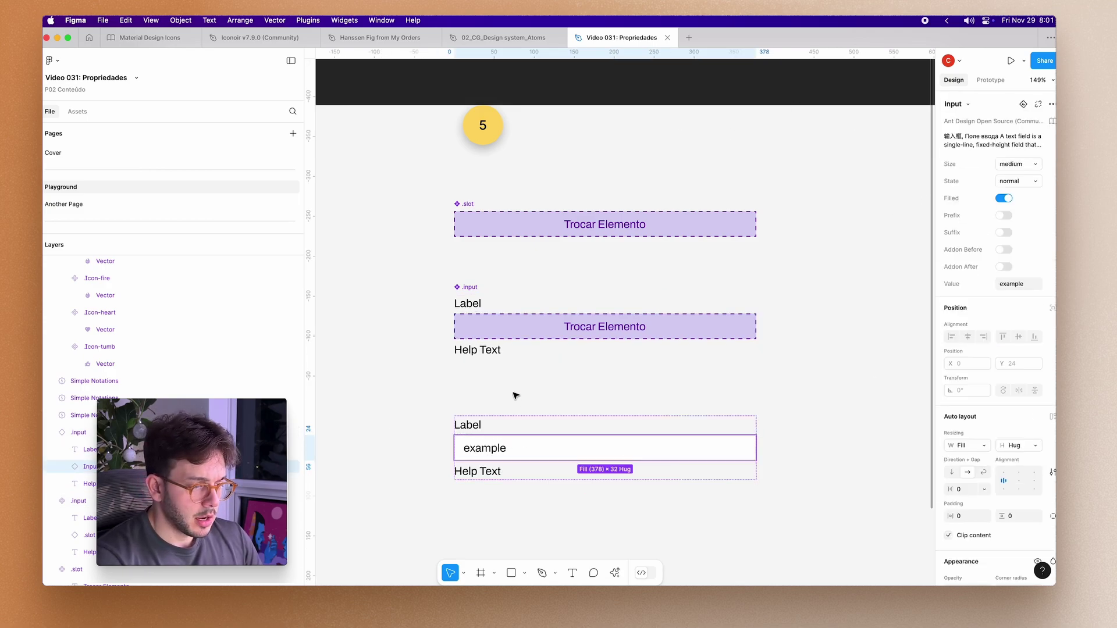
{"action": "left_click", "coordinate": [516, 396]}
Cycle the .input instance's Trocar-input value through Input-Group and Password, ending on Search-Box.
{"action": "left_click", "coordinate": [516, 434]}
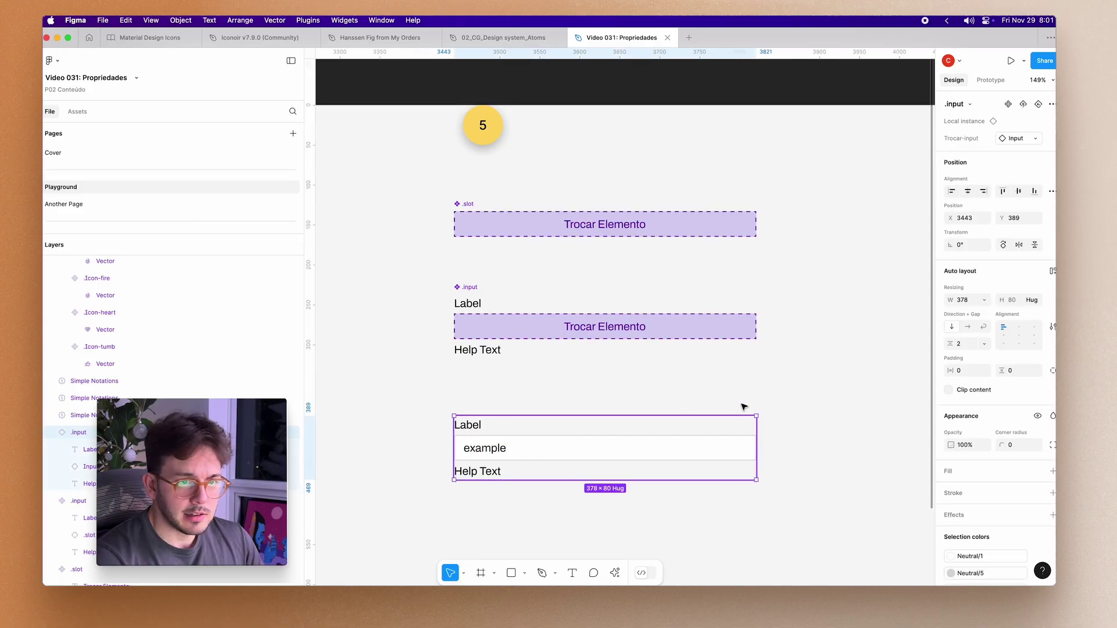
{"action": "left_click", "coordinate": [1019, 138]}
{"action": "left_click", "coordinate": [983, 273]}
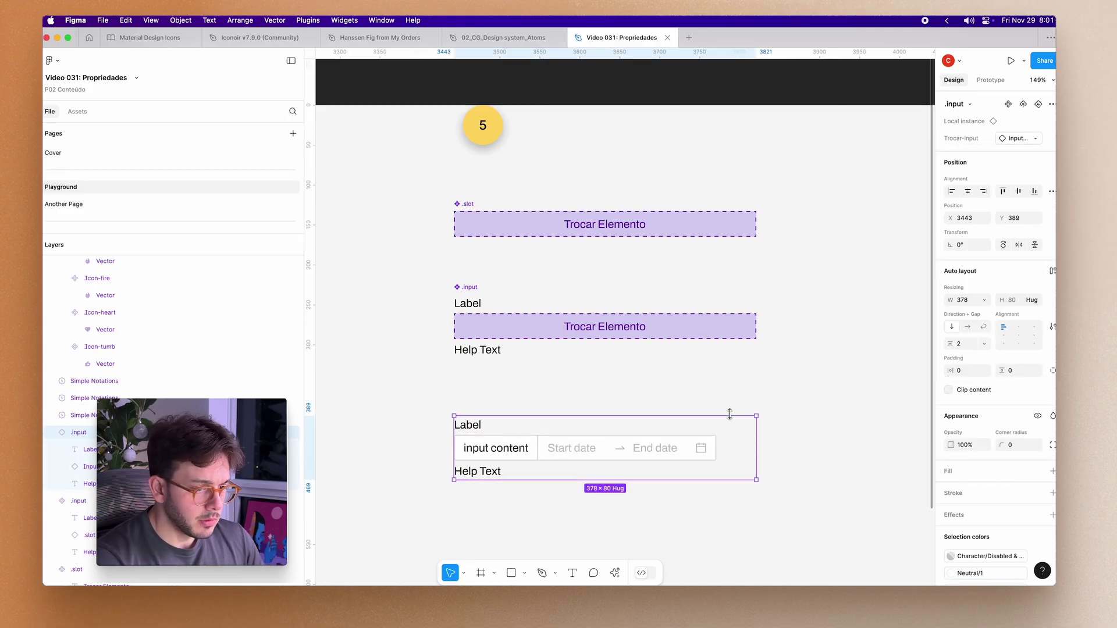
{"action": "left_click", "coordinate": [1011, 138]}
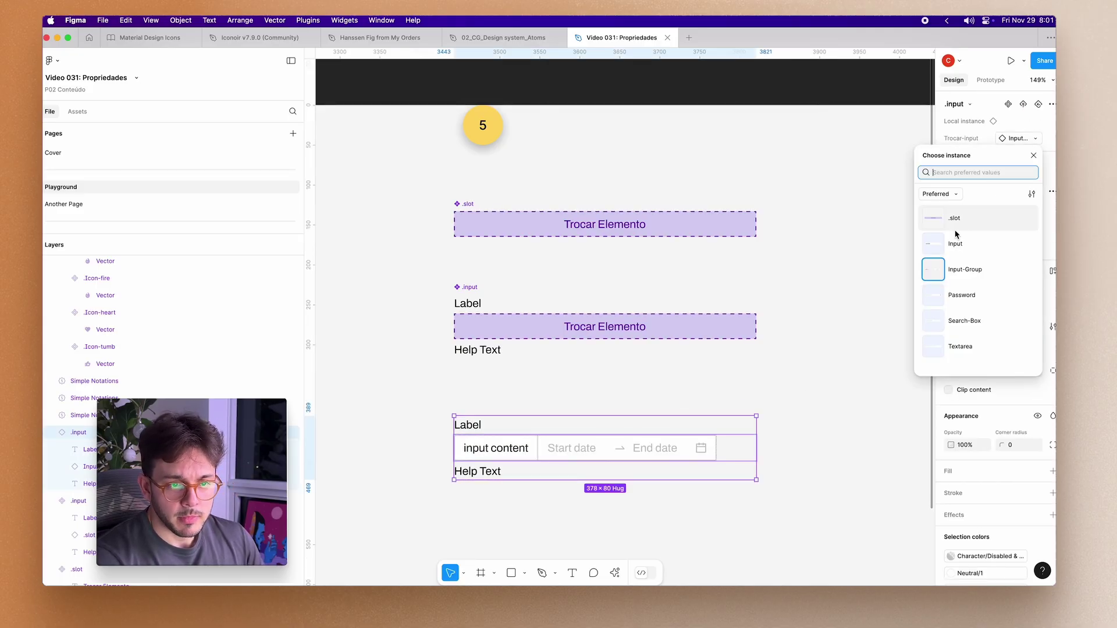
{"action": "left_click", "coordinate": [963, 293]}
{"action": "left_click", "coordinate": [1017, 138]}
{"action": "left_click", "coordinate": [1017, 139]}
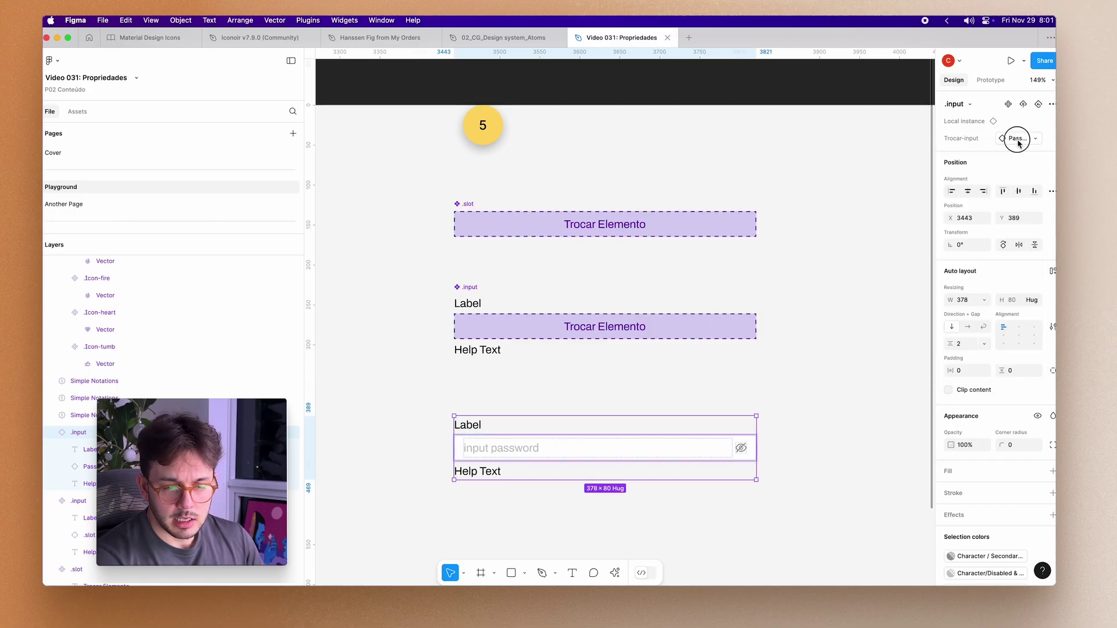
{"action": "left_click", "coordinate": [1017, 138]}
{"action": "left_click", "coordinate": [976, 323]}
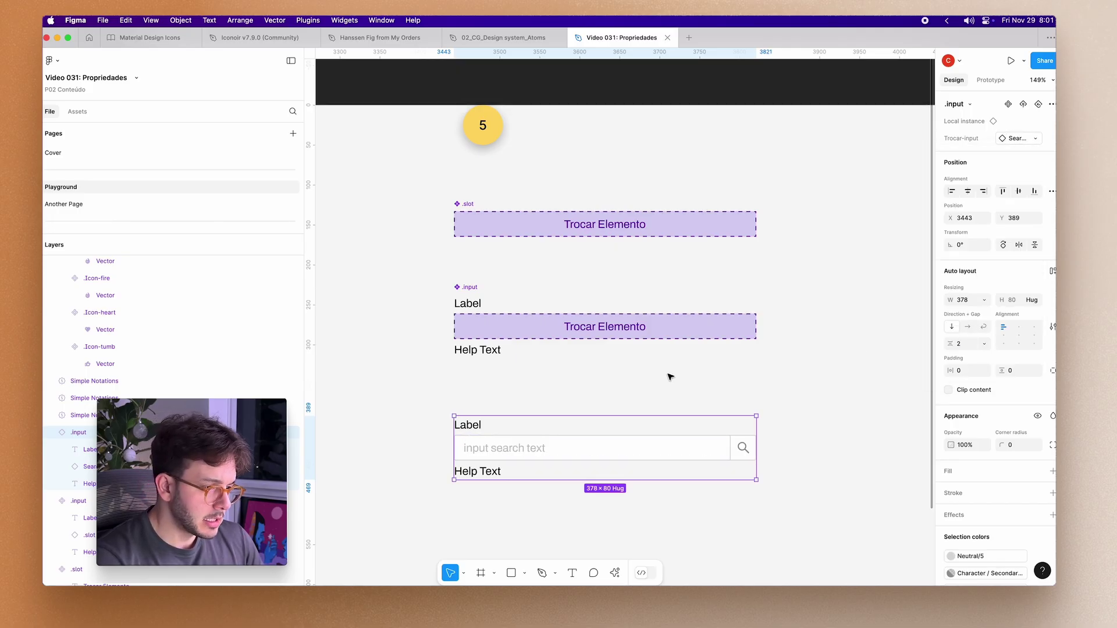
{"action": "left_click", "coordinate": [637, 390]}
{"action": "left_click", "coordinate": [531, 454]}
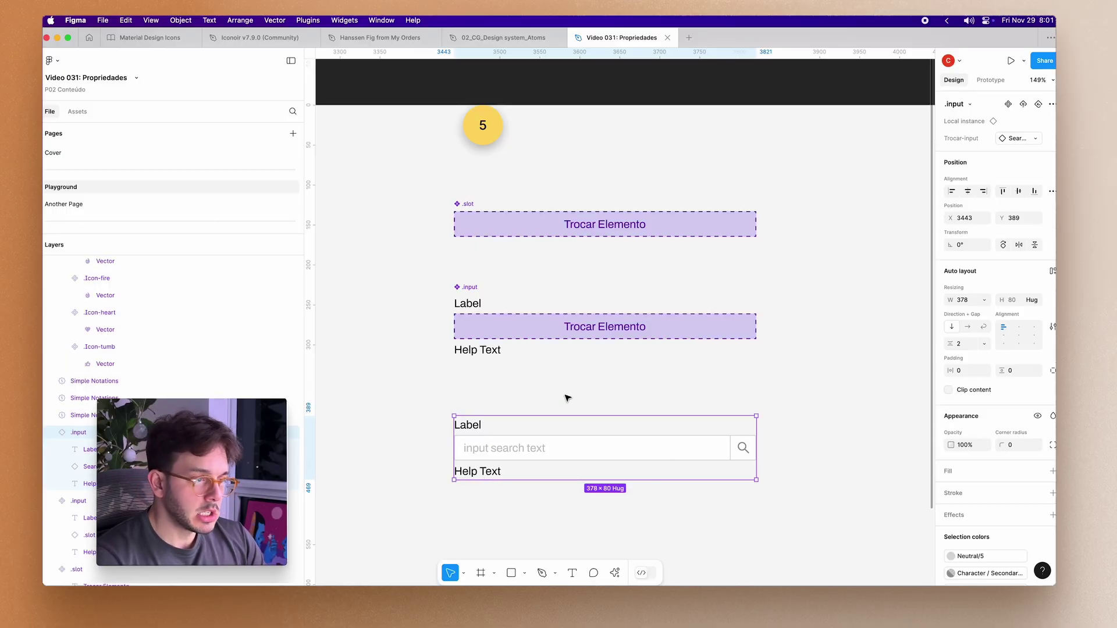
{"action": "left_click", "coordinate": [472, 295]}
{"action": "left_click", "coordinate": [512, 449]}
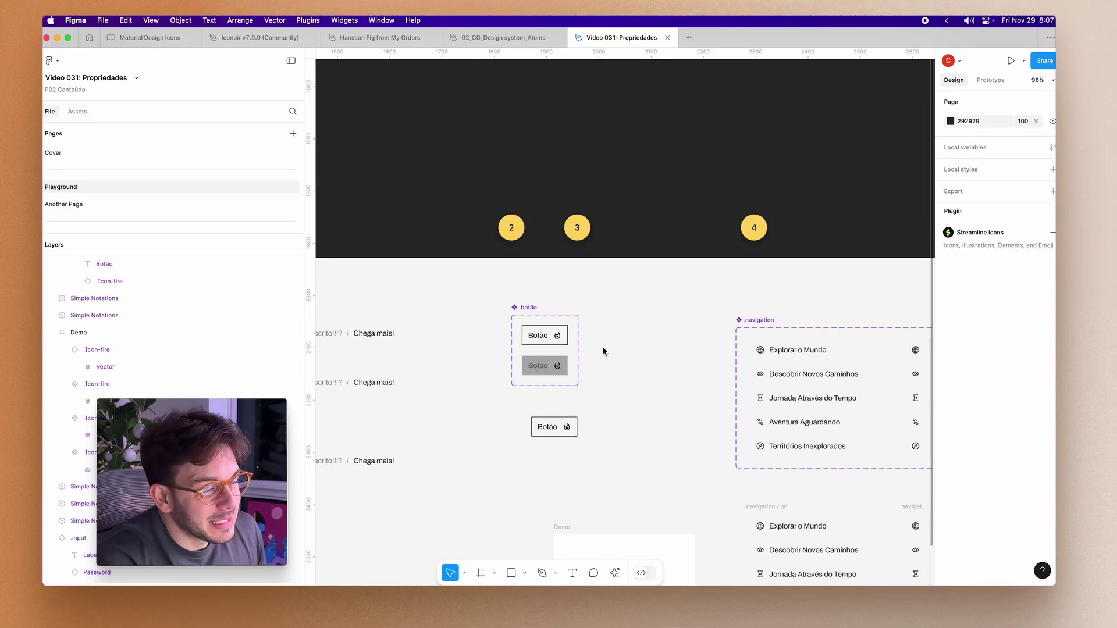
Start a text property for the label of the .botão component's Ativo variant and name it Mudar Texto.
{"action": "left_click", "coordinate": [537, 341]}
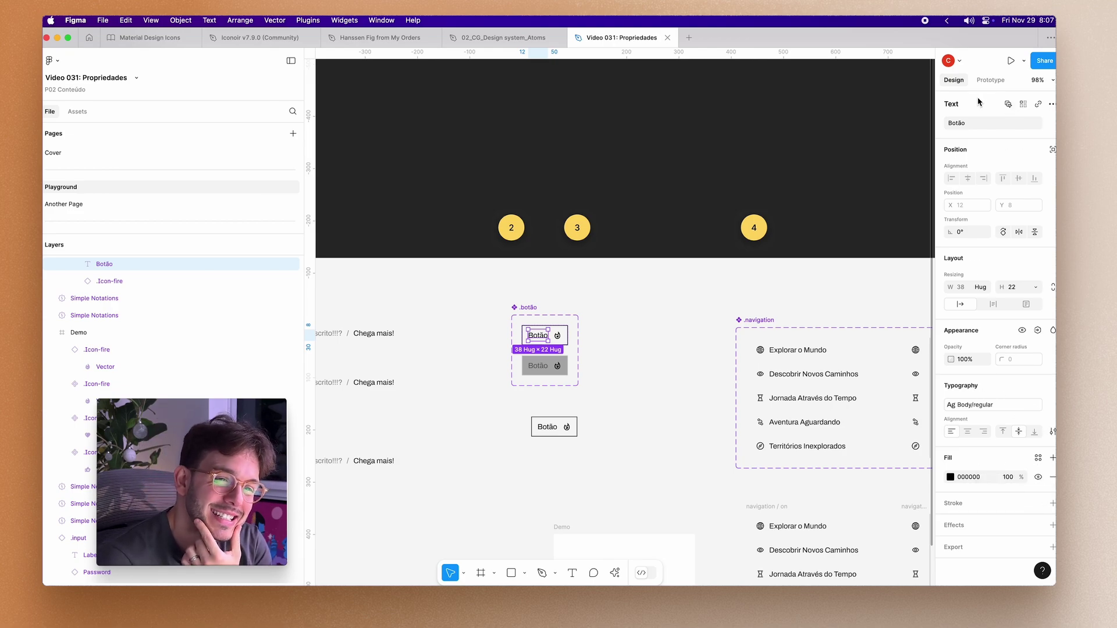
{"action": "left_click", "coordinate": [527, 307]}
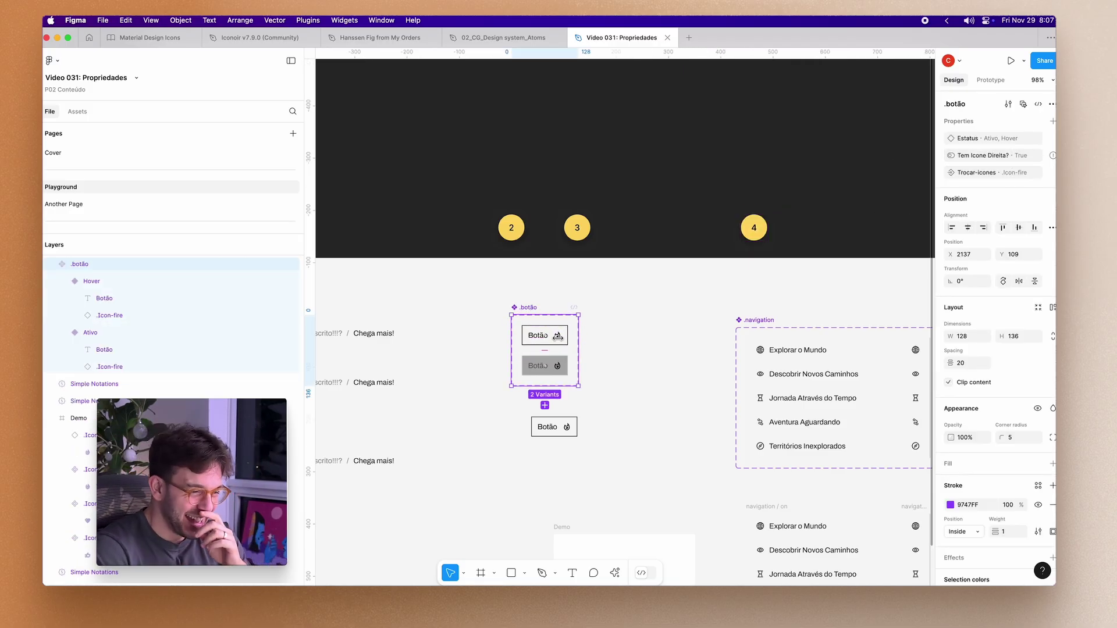
{"action": "double_click", "coordinate": [539, 337]}
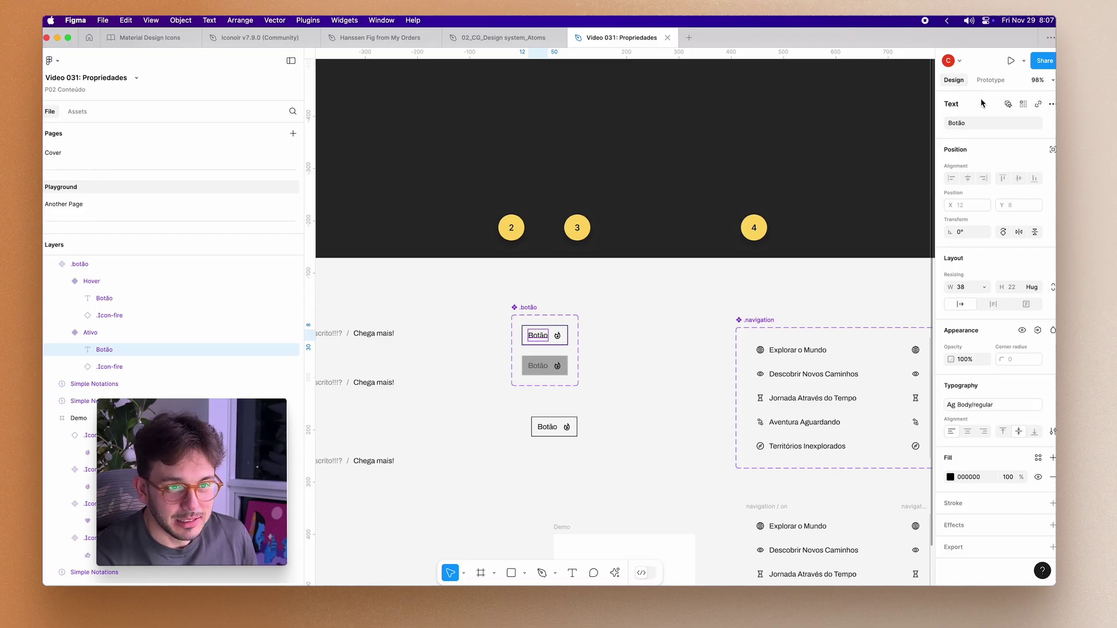
{"action": "mouse_move", "coordinate": [964, 127]}
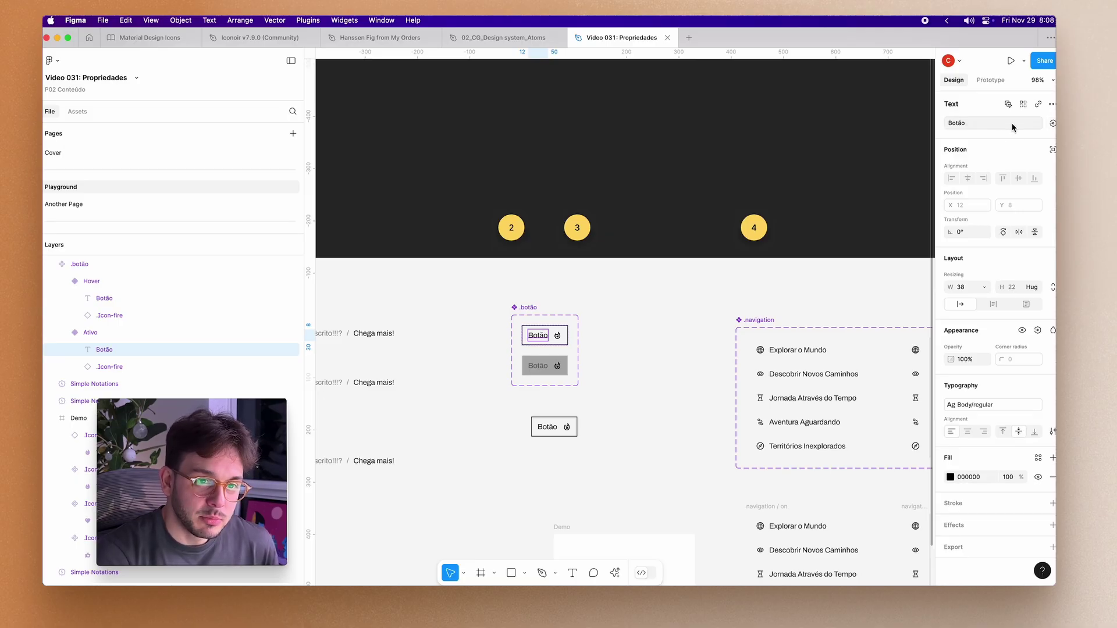
{"action": "left_click", "coordinate": [1052, 123]}
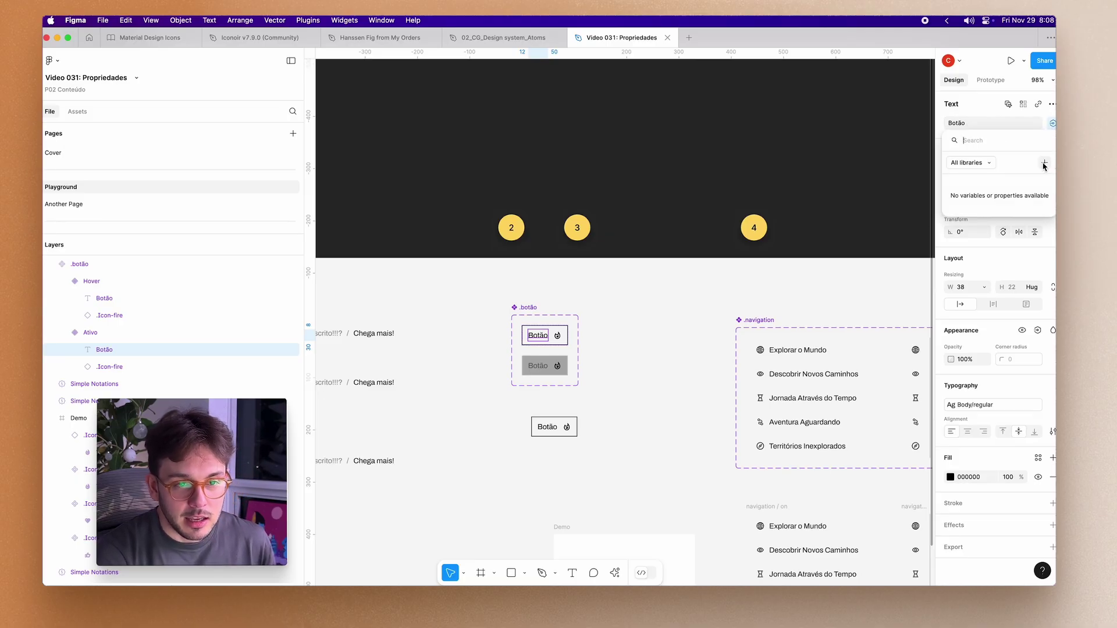
{"action": "left_click", "coordinate": [1045, 163]}
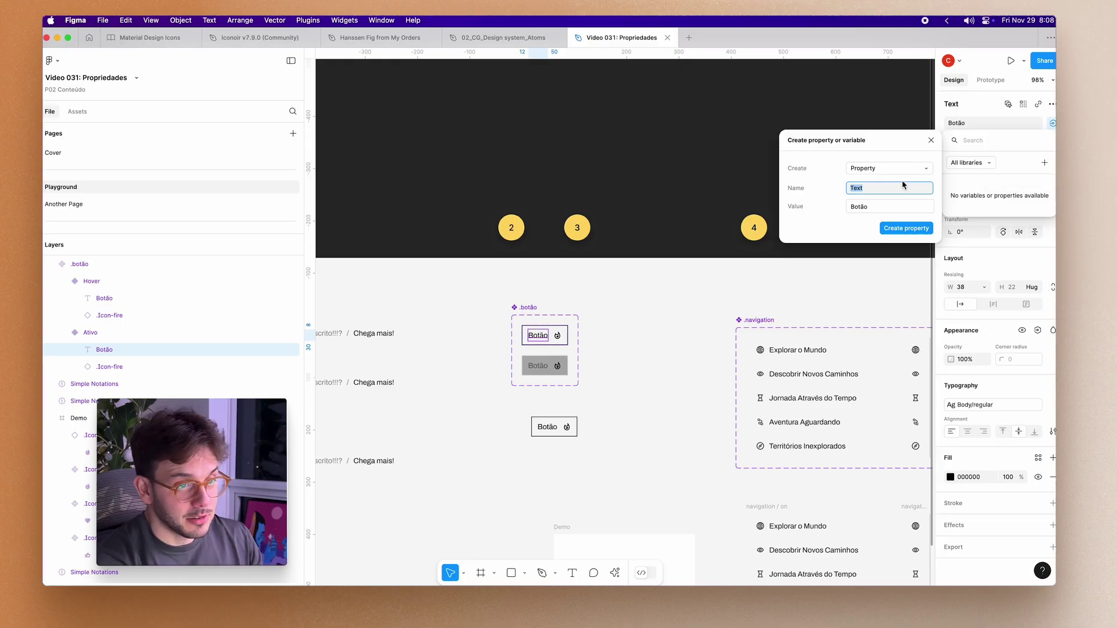
{"action": "type", "text": "Te"}
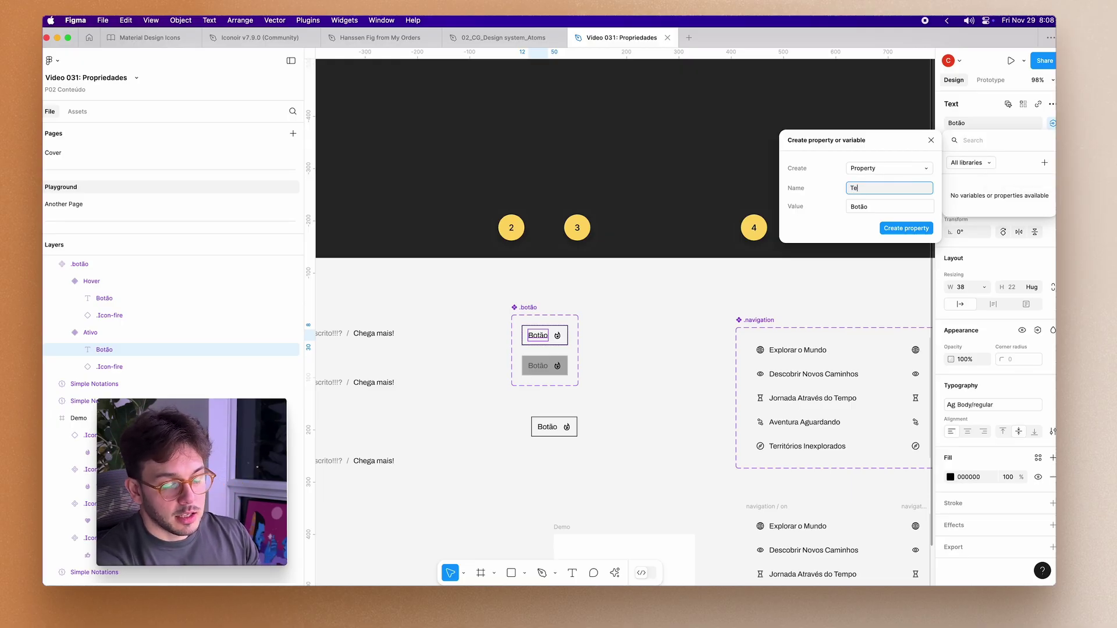
{"action": "type", "text": "xto"}
{"action": "key", "text": "super+a"}
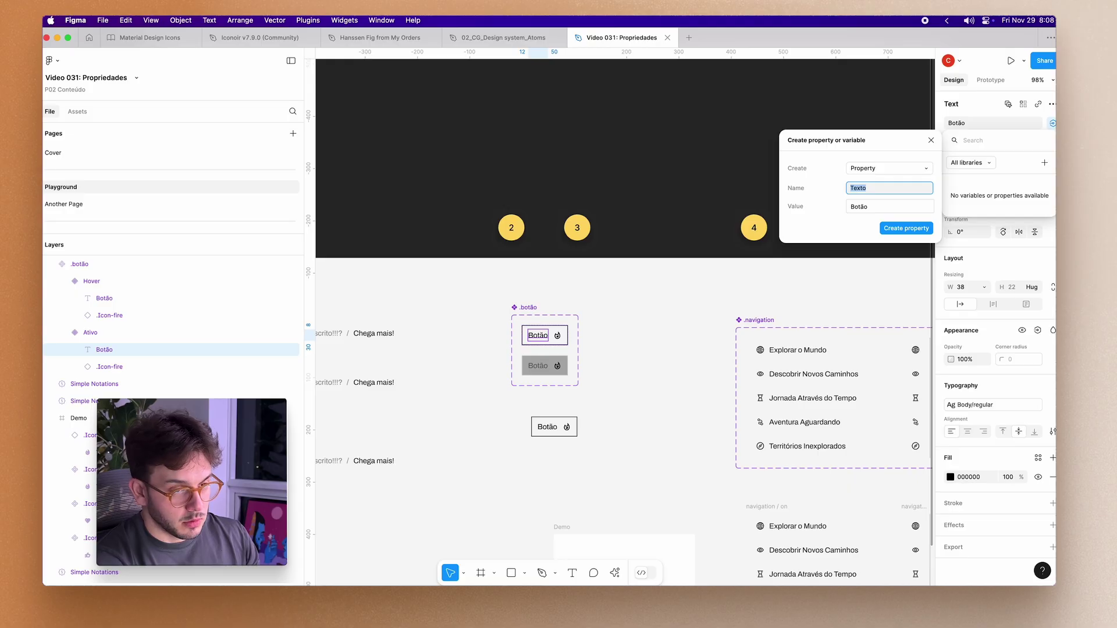
{"action": "type", "text": "Mudar"}
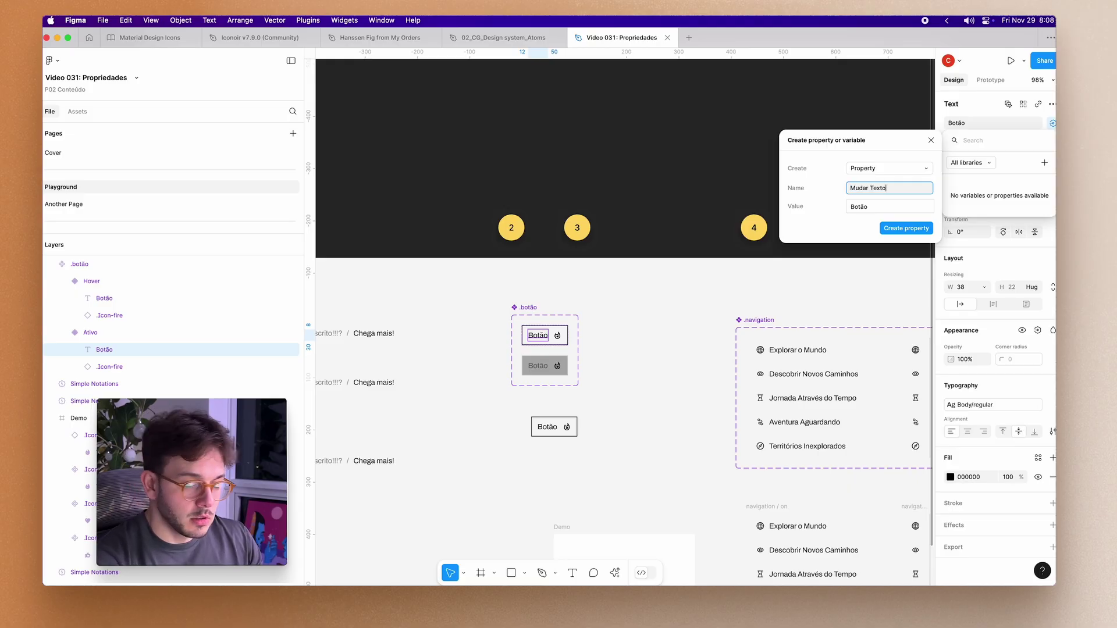
{"action": "type", "text": " Texto"}
Create the text property with the value "Se Inscreva no canal" and widen the .botão component set to 233.
{"action": "left_click", "coordinate": [878, 206]}
{"action": "type", "text": "Se Inscreva no canal"}
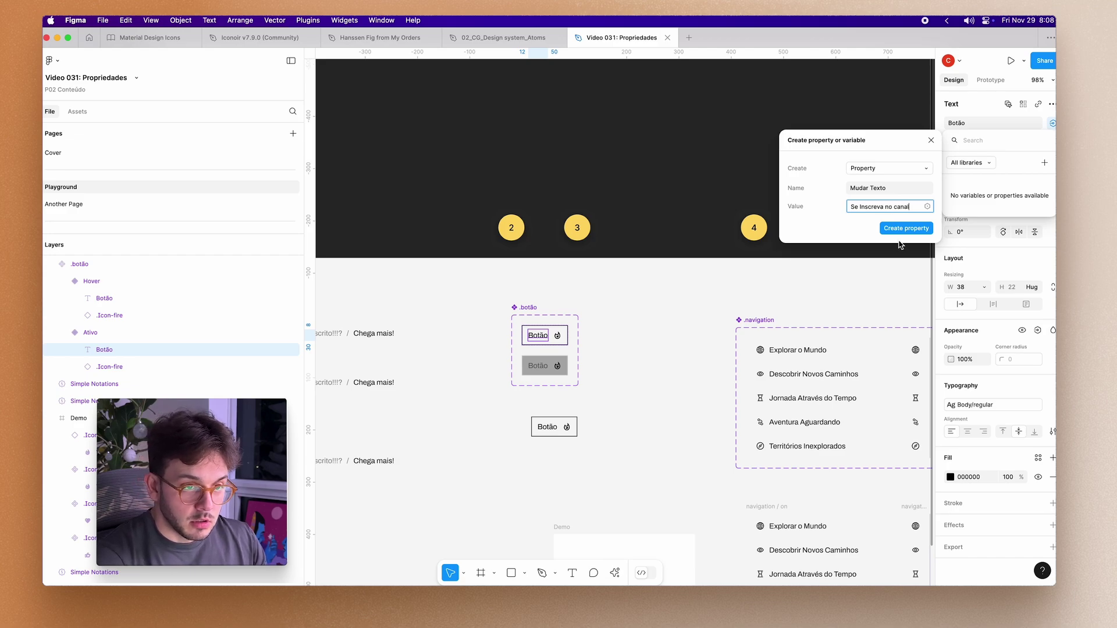
{"action": "left_click", "coordinate": [904, 229]}
{"action": "left_click", "coordinate": [571, 378]}
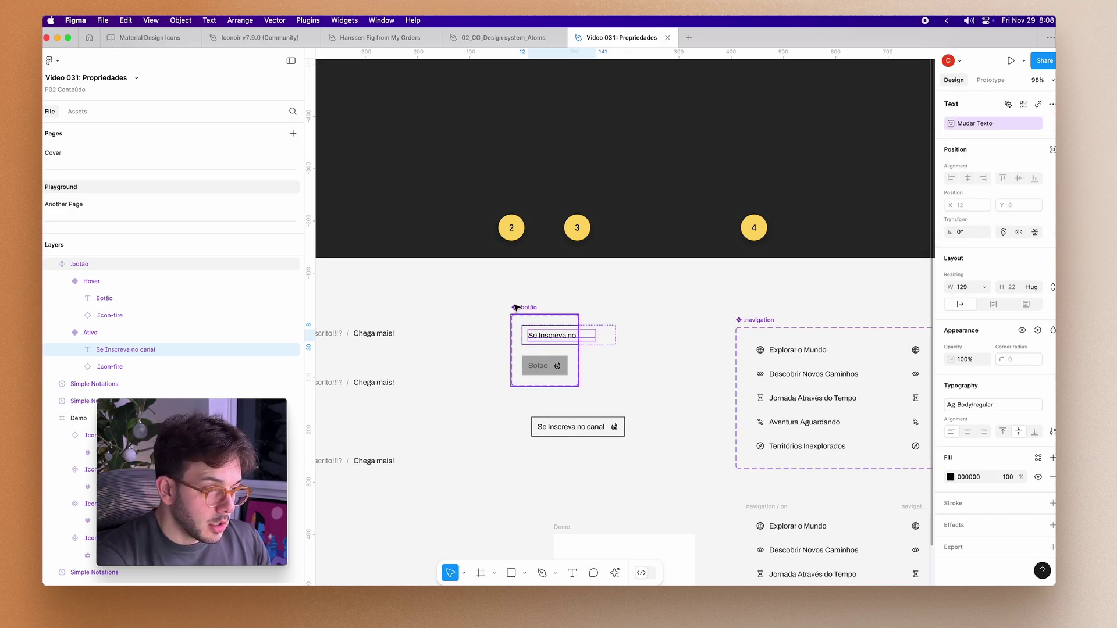
{"action": "left_click_drag", "start_coordinate": [579, 352], "coordinate": [636, 352]}
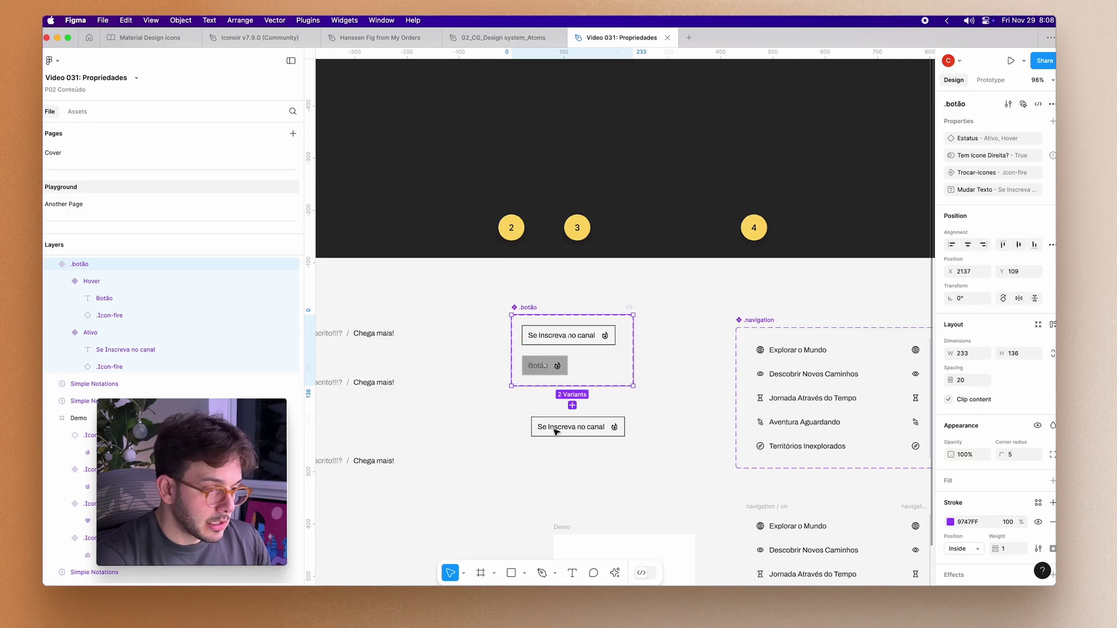
Change the label of the .botão instance below the component set to "Ja sou inscrito S2S2S2" through its Mudar Texto property.
{"action": "left_click", "coordinate": [562, 426]}
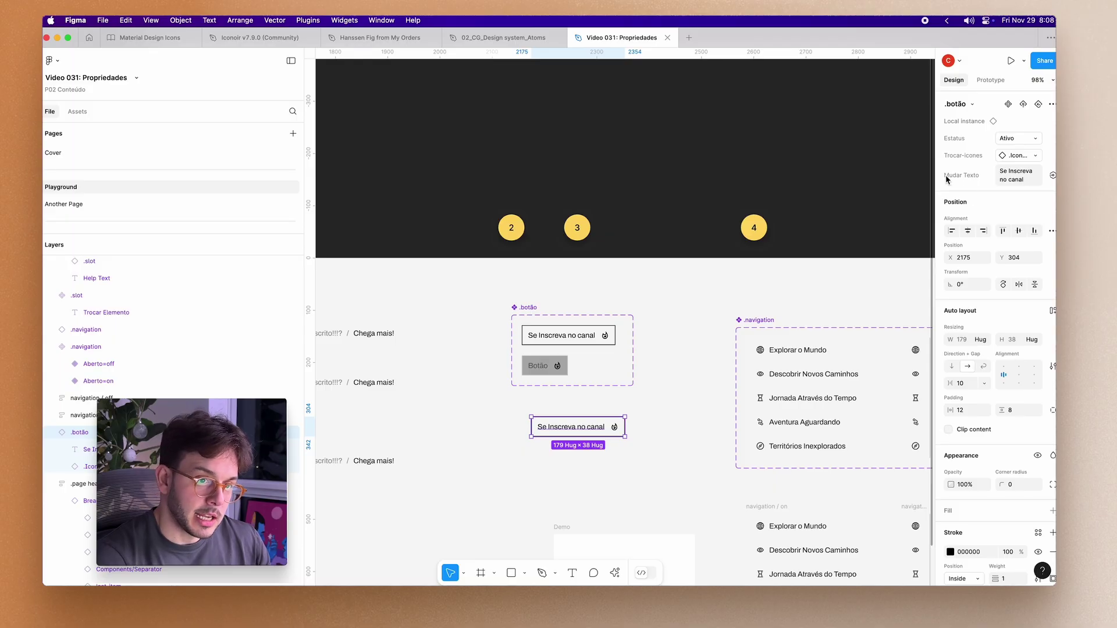
{"action": "left_click", "coordinate": [999, 178]}
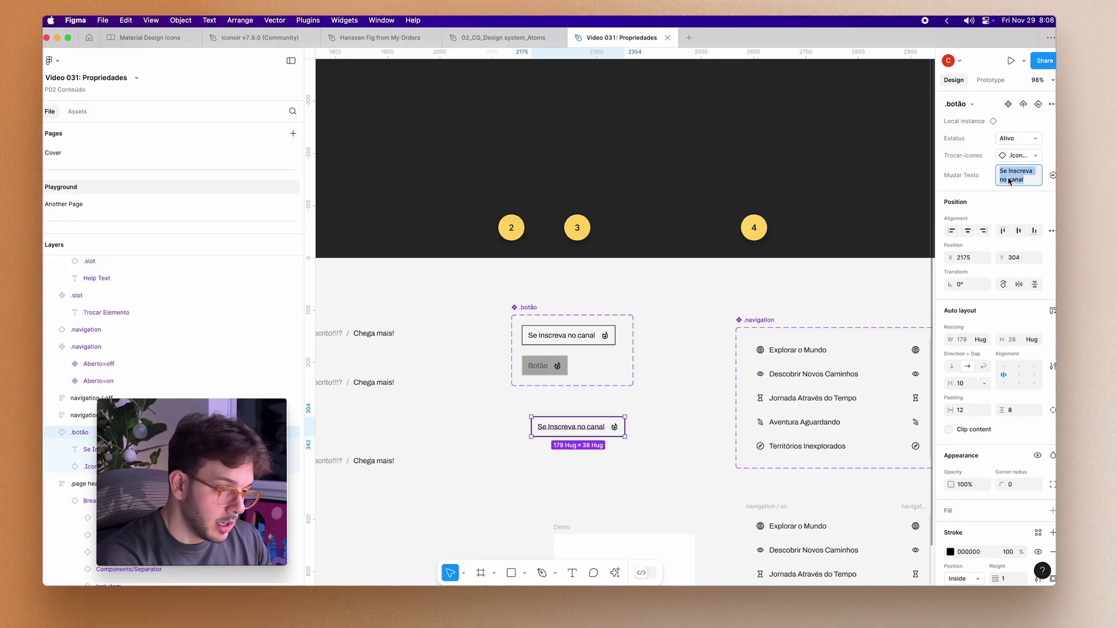
{"action": "type", "text": "Ja"}
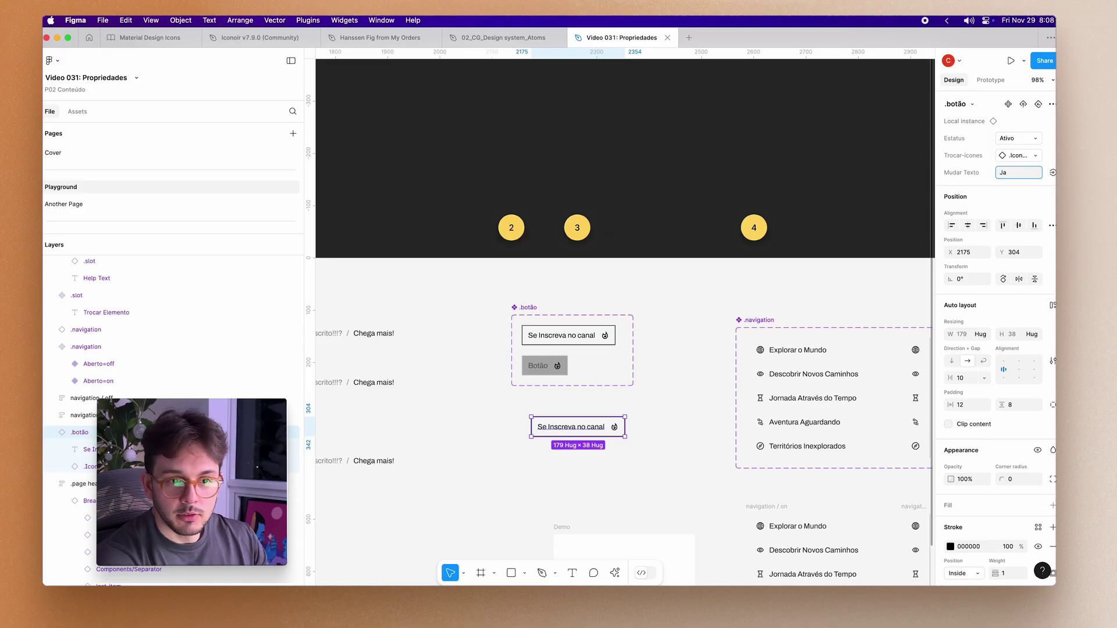
{"action": "type", "text": " sou inscr"}
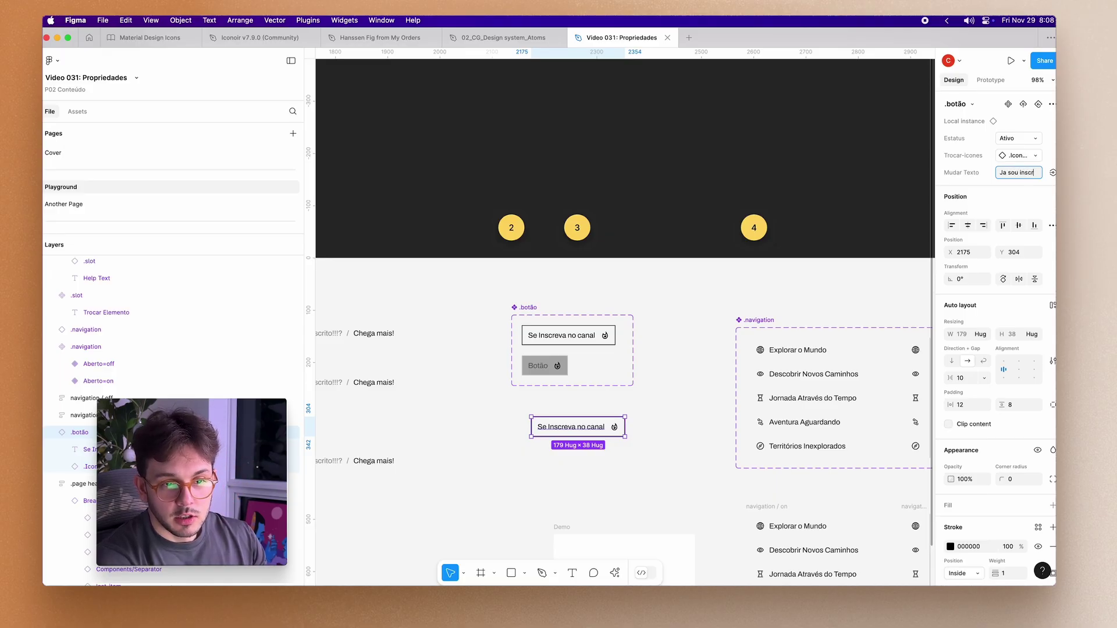
{"action": "type", "text": "ito S2S"}
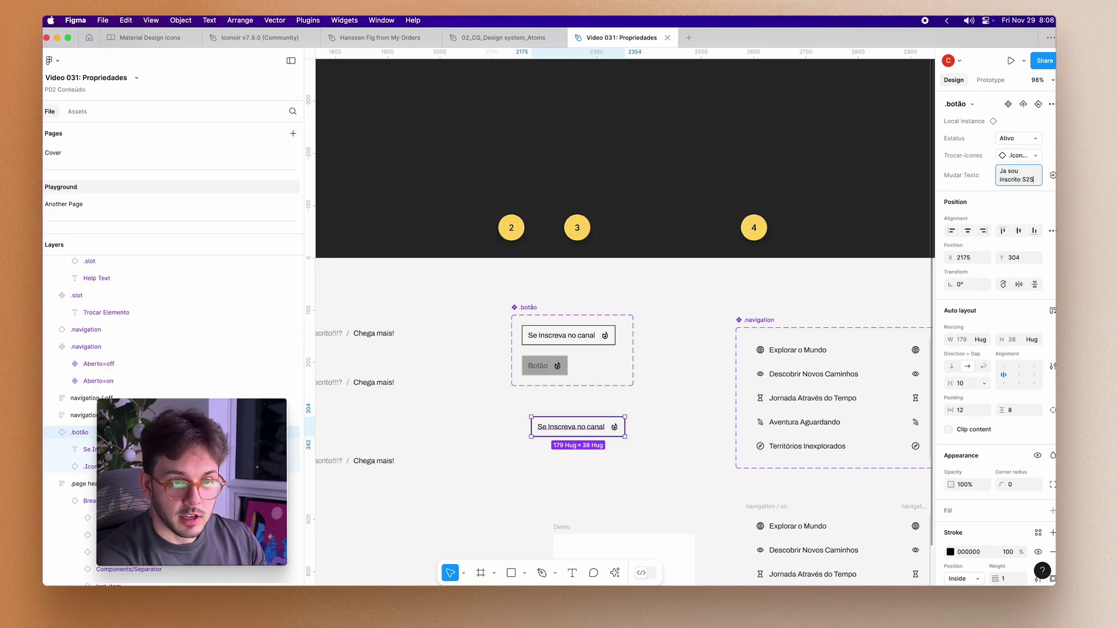
{"action": "type", "text": "2S2"}
{"action": "left_click", "coordinate": [704, 289]}
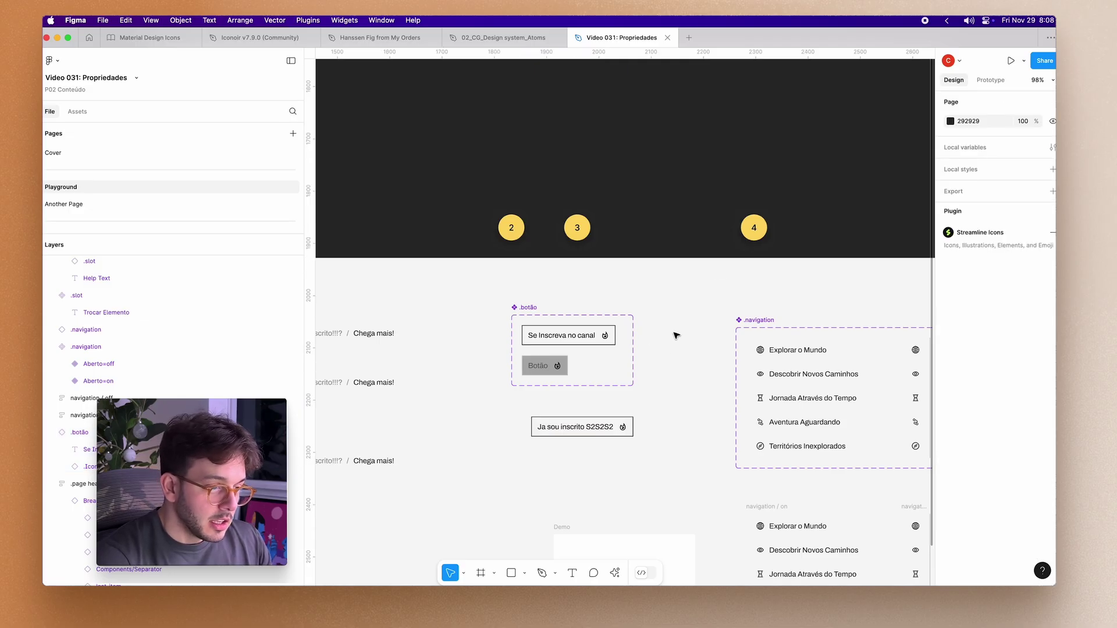
{"action": "left_click", "coordinate": [578, 430]}
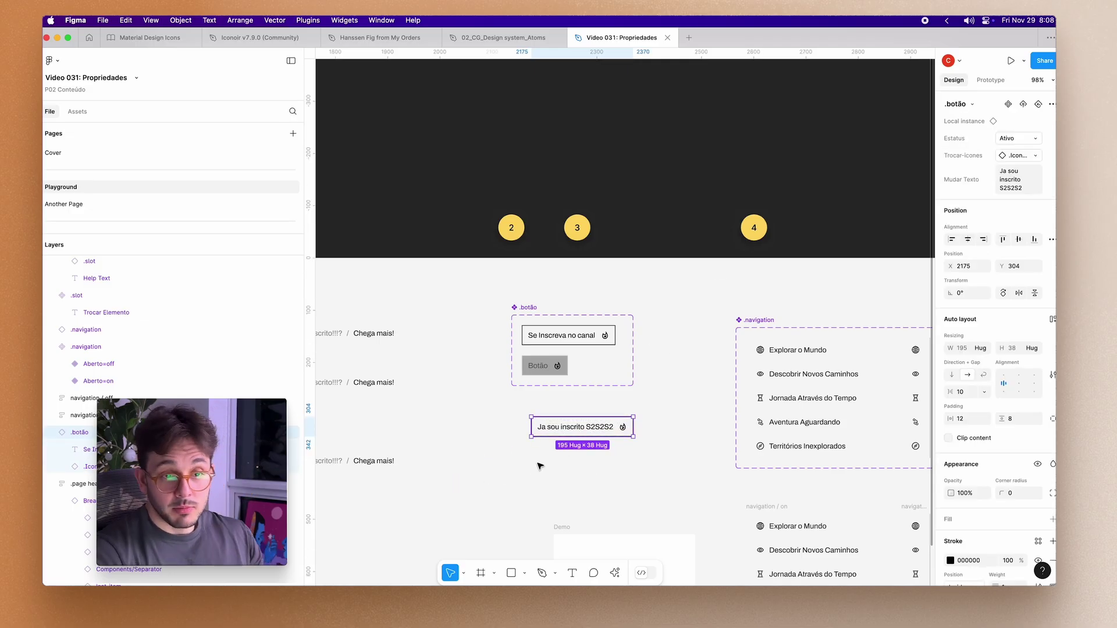